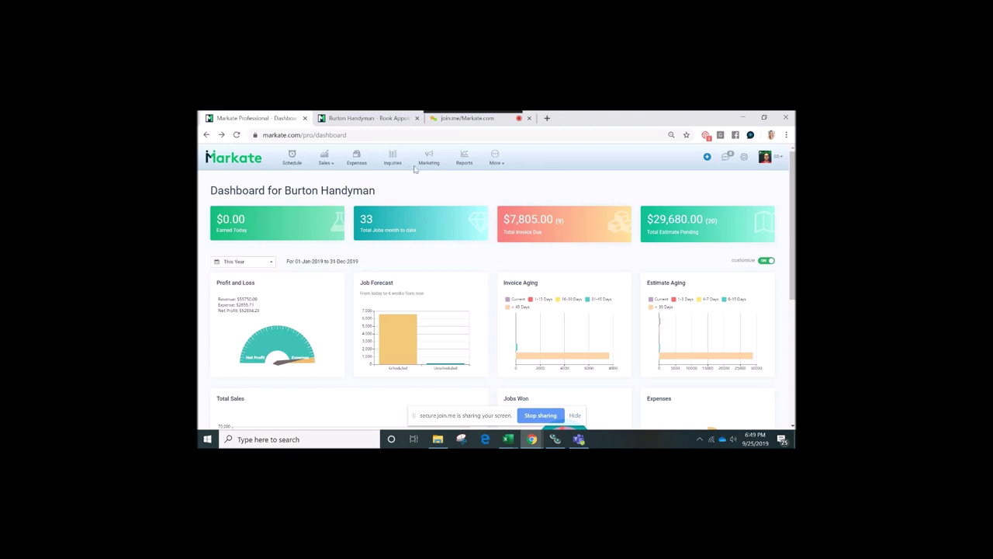
Go to the Reports page and browse the report groups such as Popular Reports, Sales and Receivables
click(496, 164)
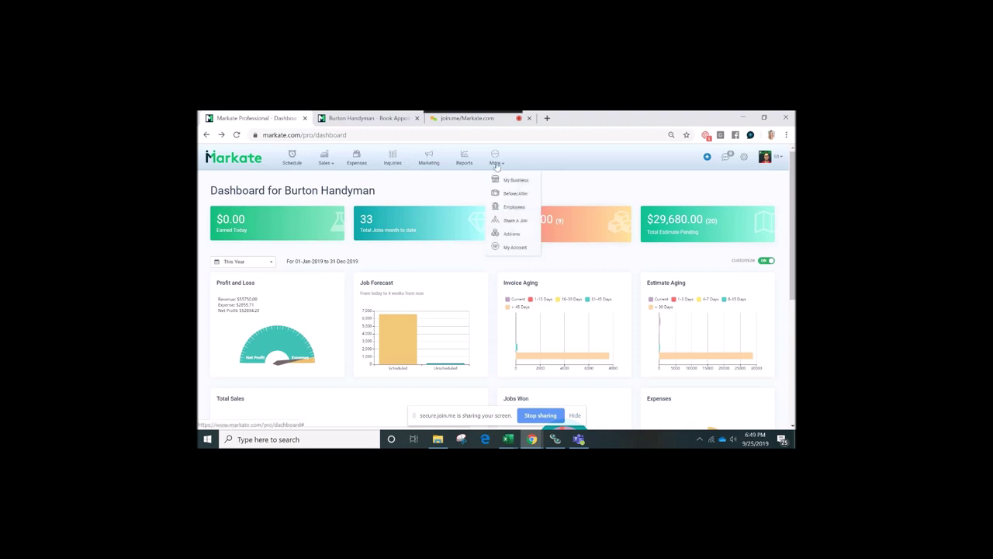
click(466, 160)
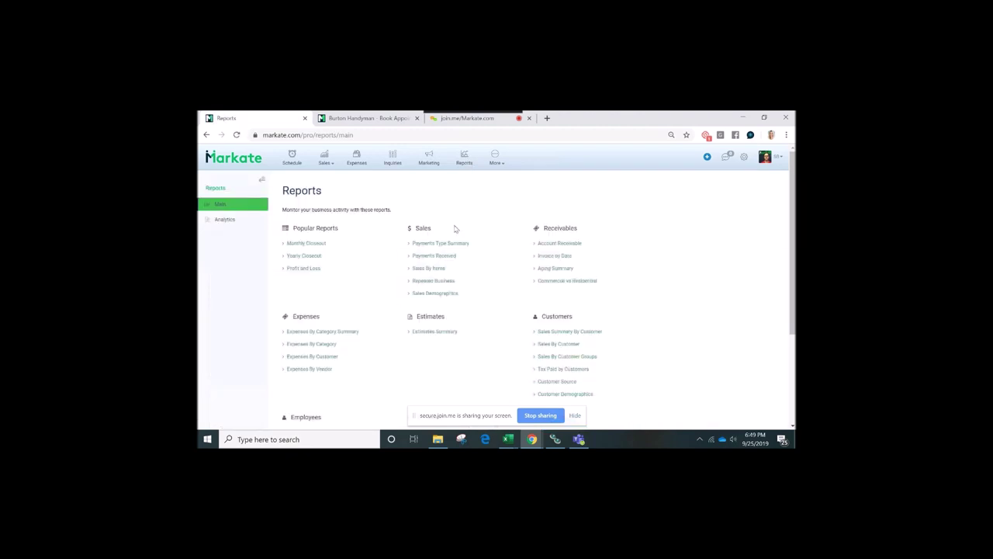
scroll(456, 228, down, 1)
scroll(455, 228, down, 1)
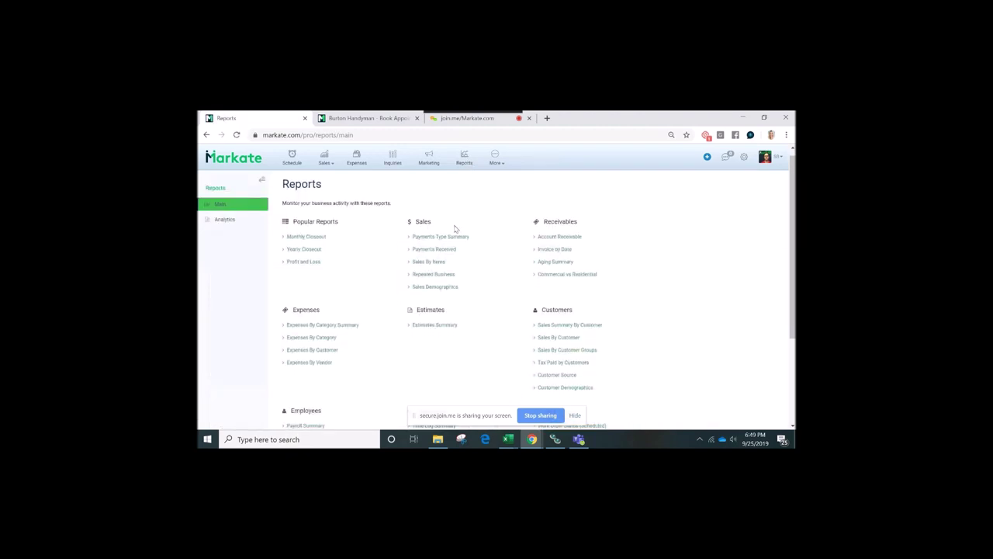
scroll(455, 228, down, 1)
scroll(455, 228, down, 1)
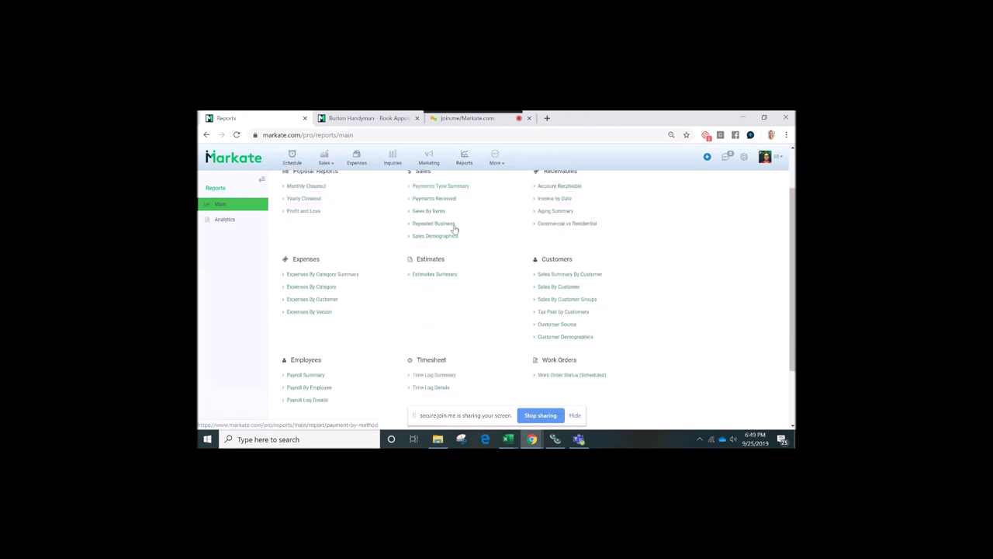
scroll(455, 228, down, 1)
scroll(455, 228, up, 3)
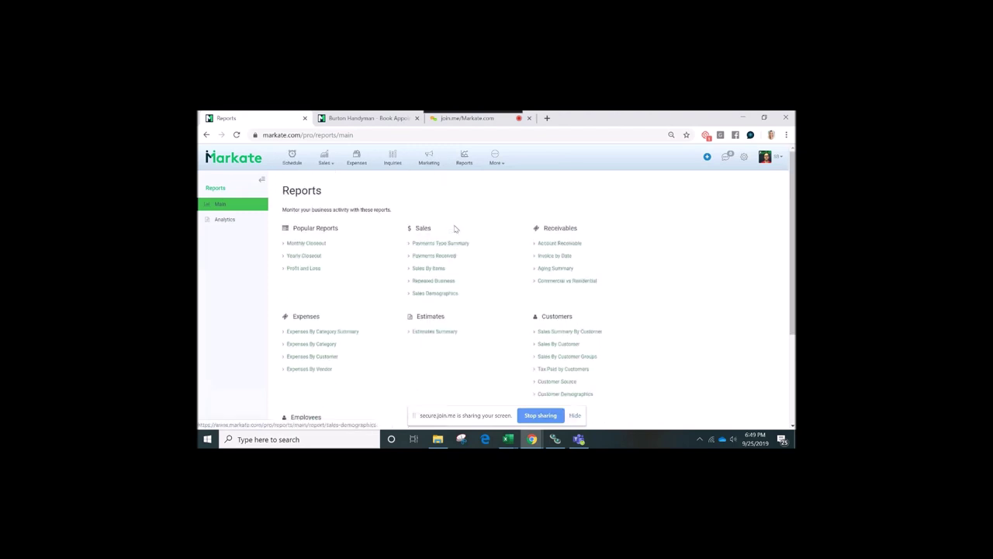
click(325, 160)
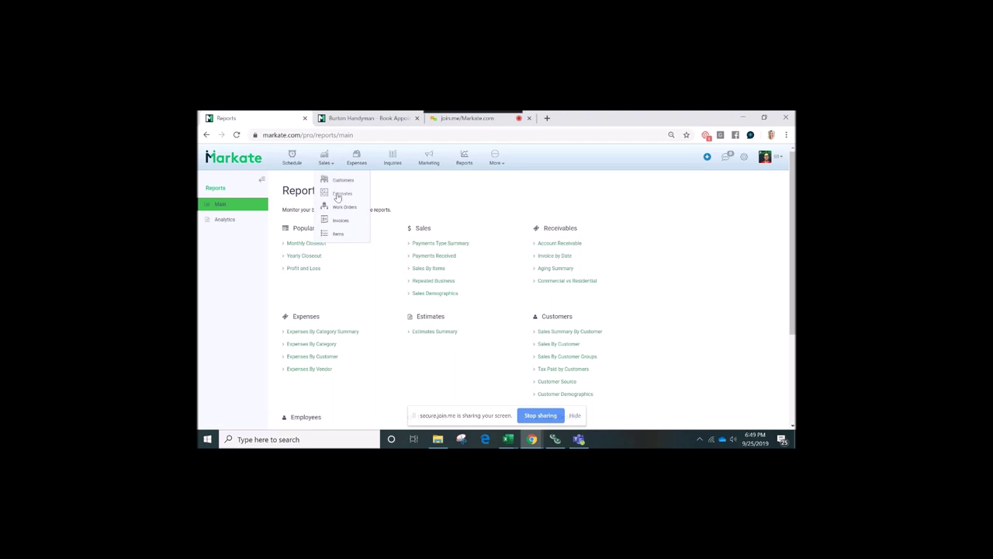
Start a new Standard Estimate from the Sales > Estimates list
click(338, 195)
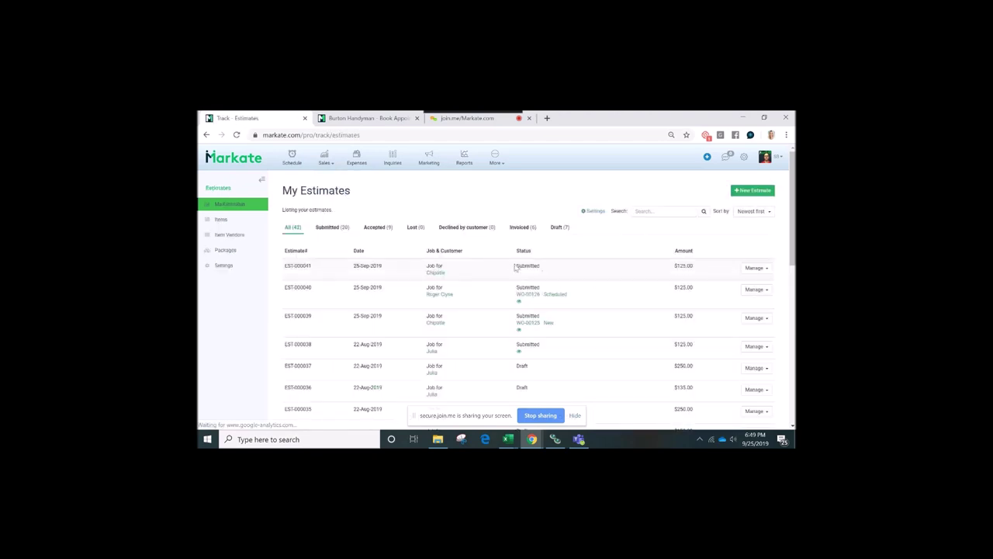
click(742, 192)
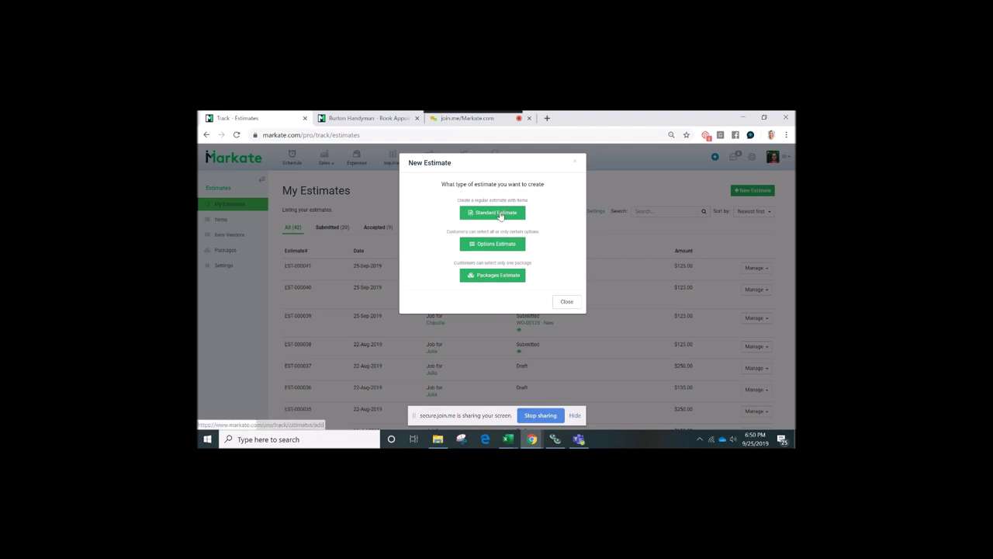
click(500, 215)
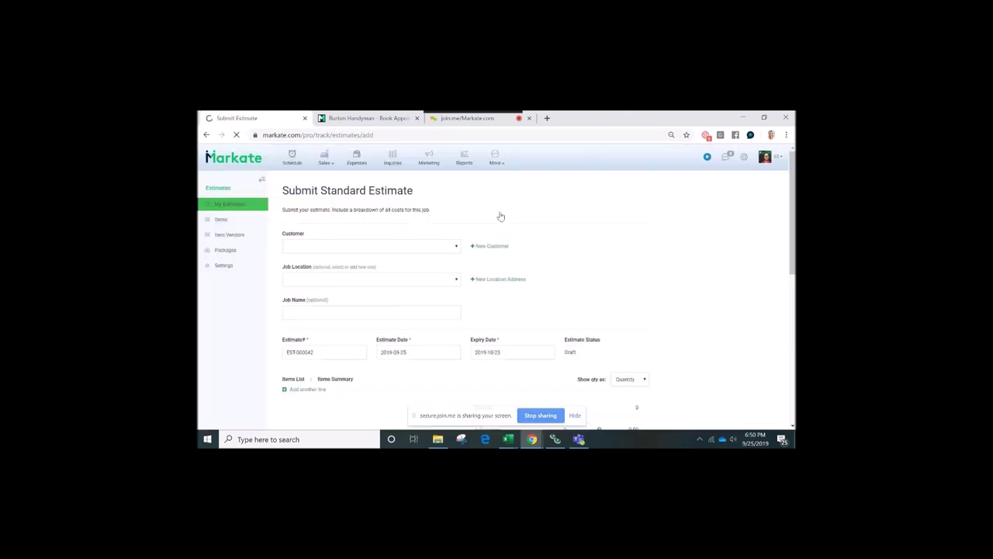
Set Chipotle as the customer and its second saved address as the job location
click(458, 250)
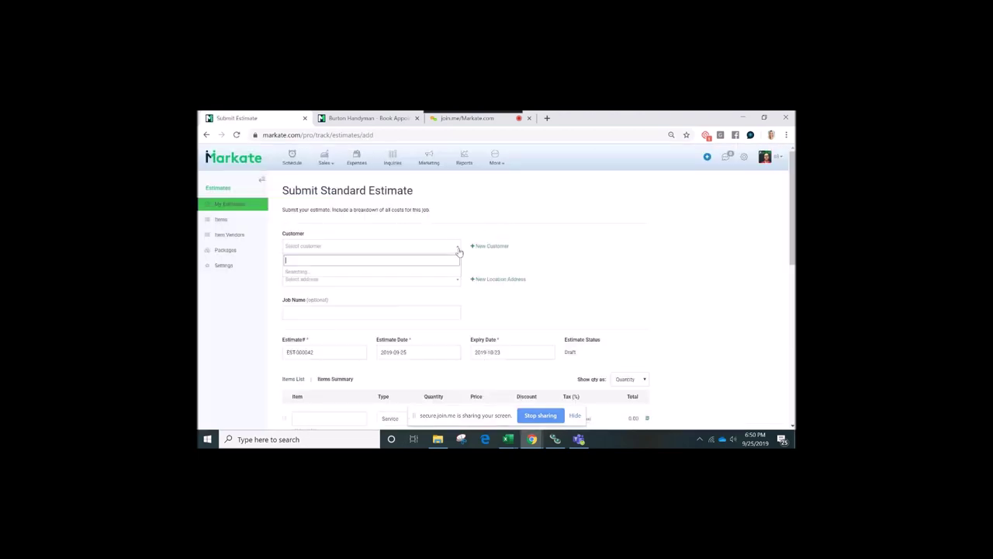
click(417, 283)
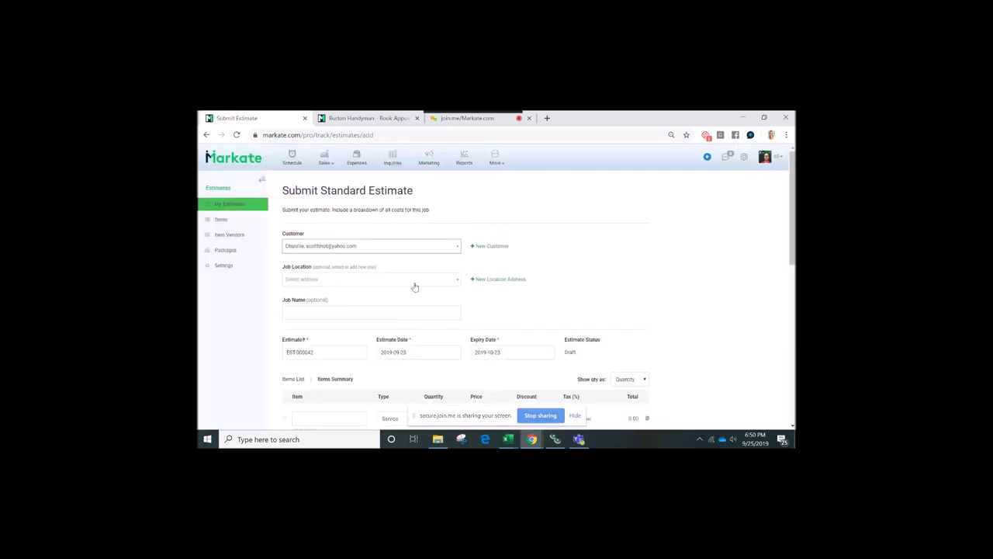
click(419, 284)
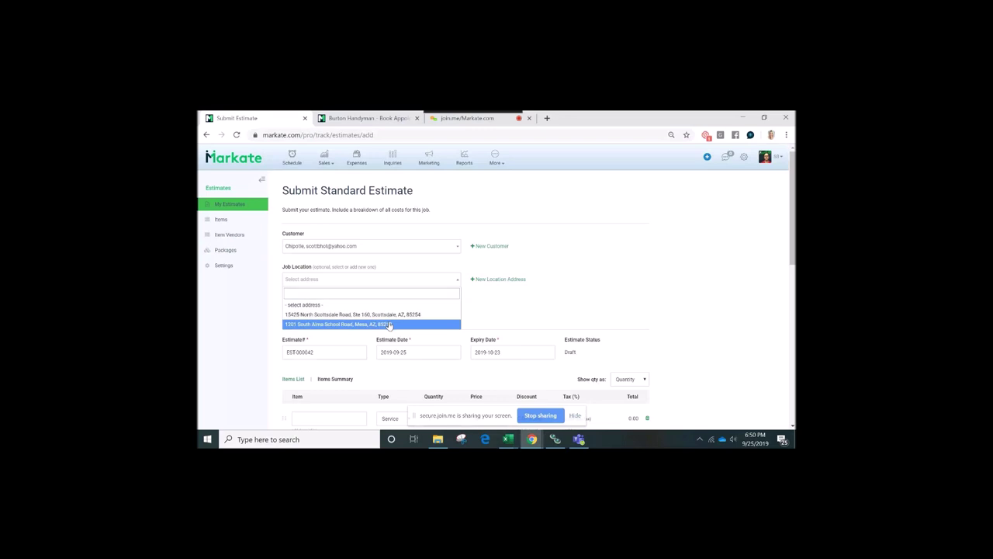
click(399, 323)
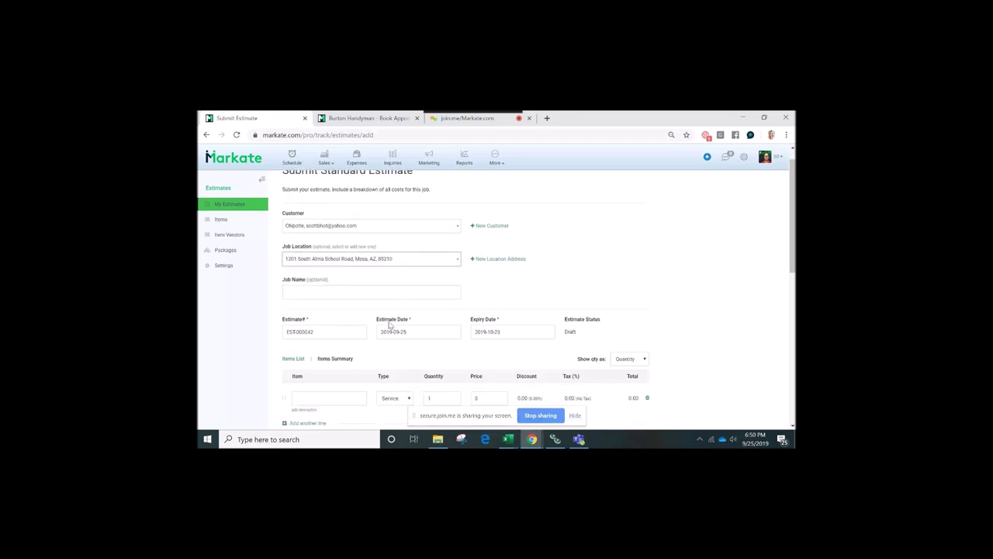
scroll(368, 278, down, 1)
Focus the optional Job Name field and review the estimate form
click(368, 278)
scroll(349, 267, down, 2)
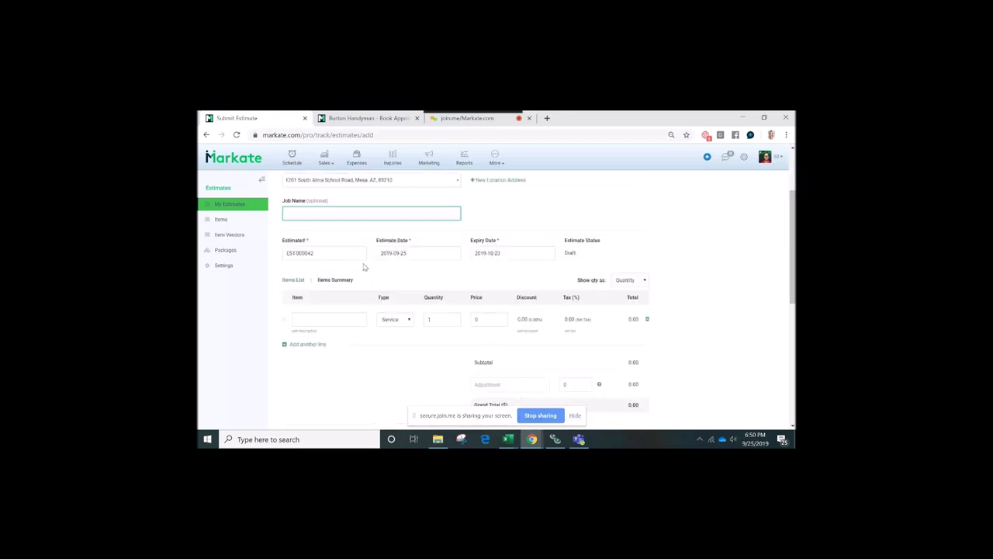
scroll(373, 263, up, 1)
scroll(373, 265, up, 1)
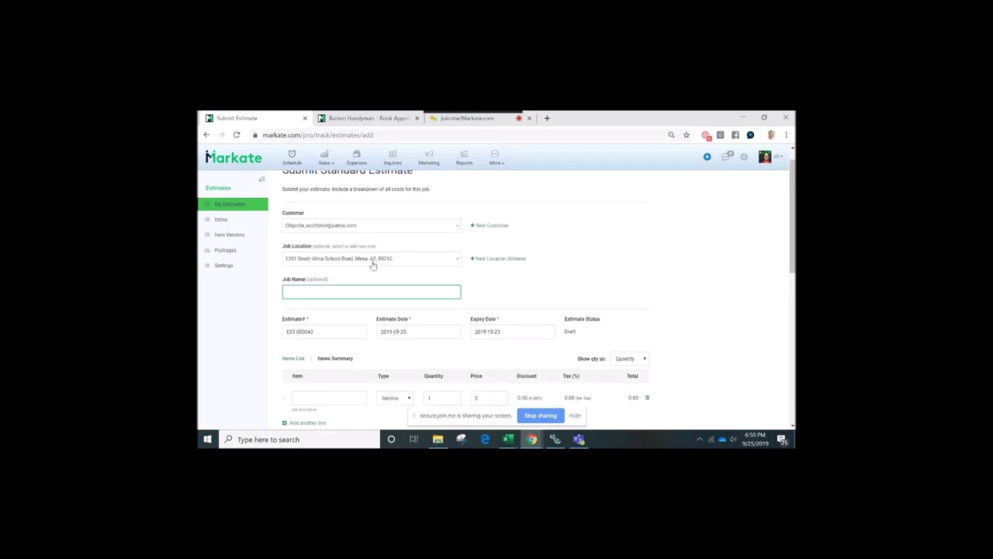
scroll(372, 265, down, 1)
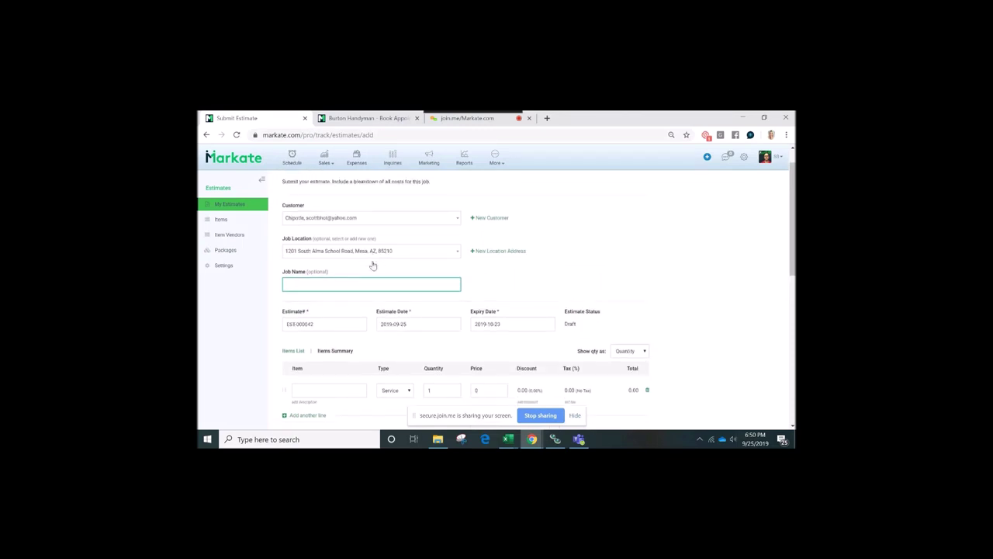
scroll(372, 264, down, 1)
scroll(373, 265, up, 1)
scroll(372, 265, down, 1)
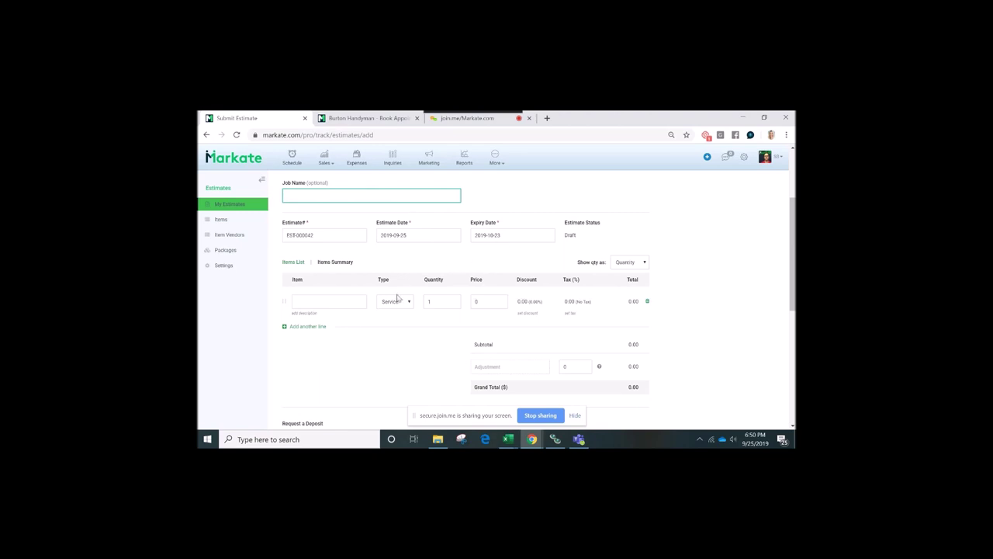
Add Carpet Cleaning as the estimate's first line item
click(338, 303)
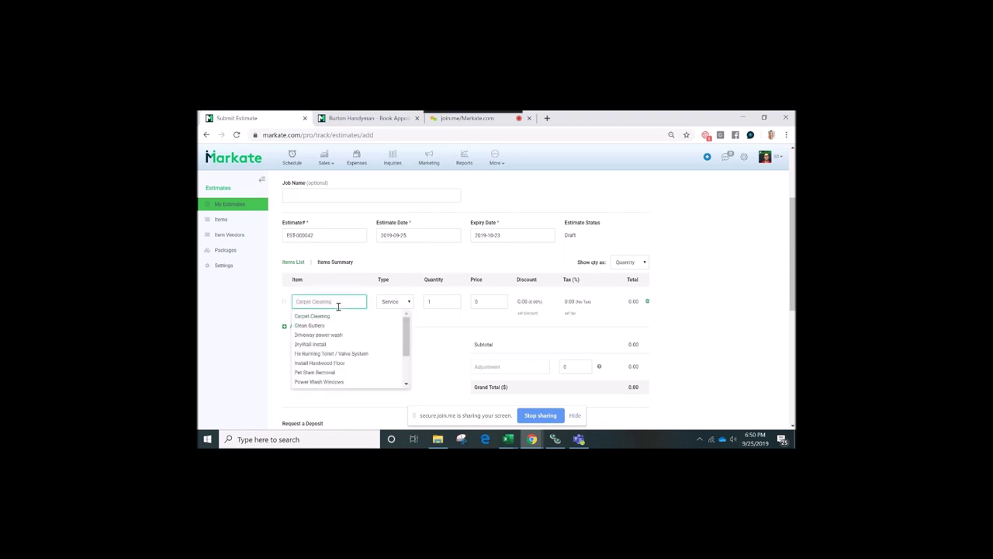
scroll(343, 353, down, 2)
scroll(344, 355, up, 2)
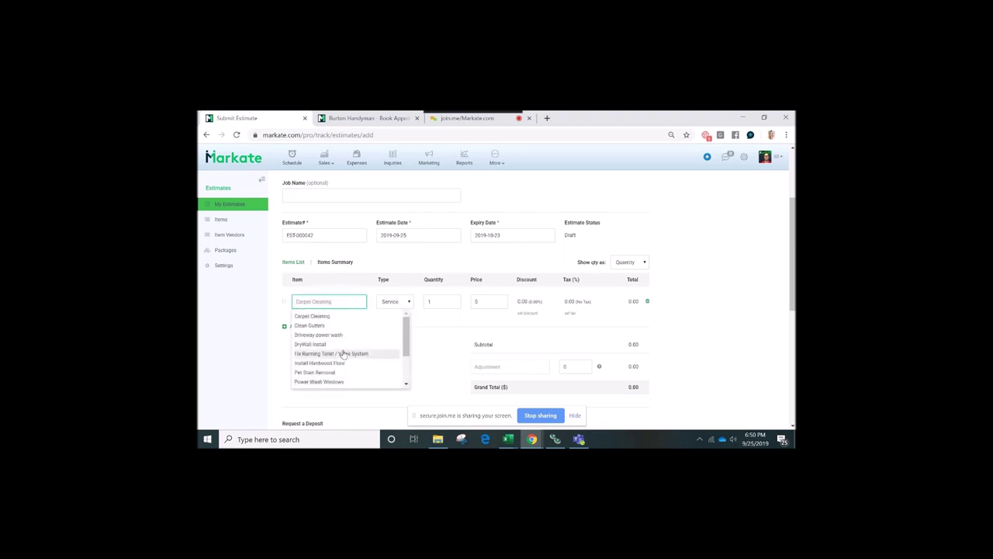
click(344, 316)
drag(445, 324, 276, 337)
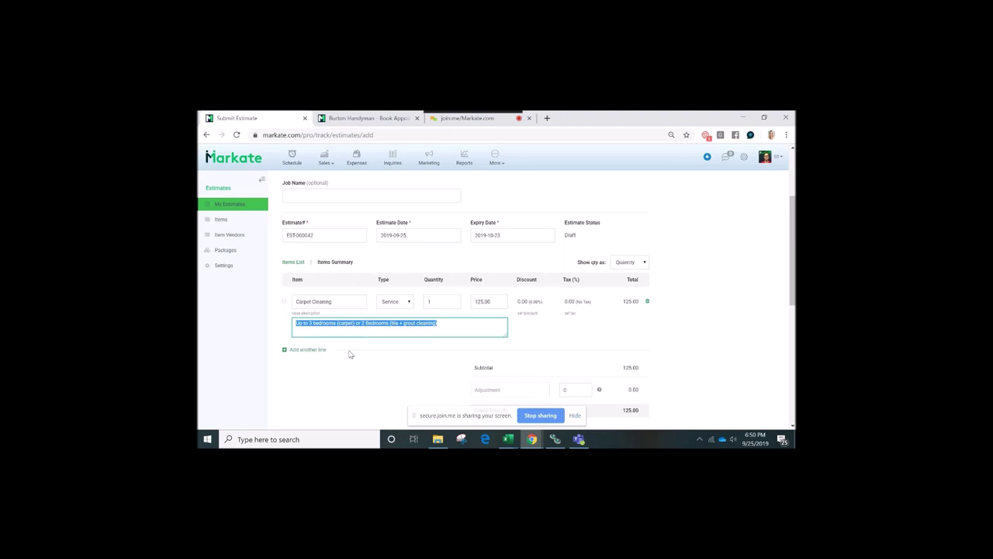
scroll(349, 354, down, 1)
scroll(349, 355, down, 2)
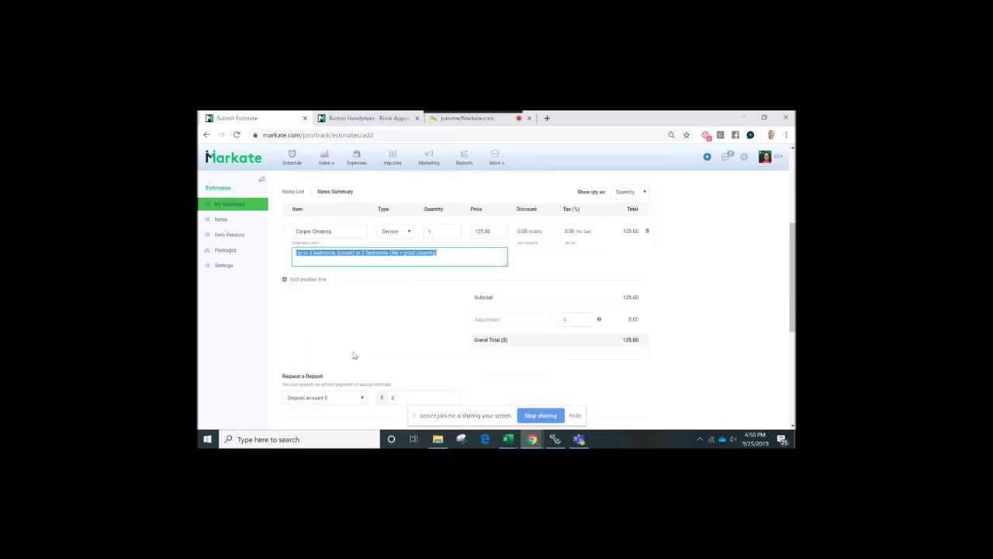
Add a second line item for Driveway power wash, bringing the total to 260.00
click(309, 281)
click(334, 286)
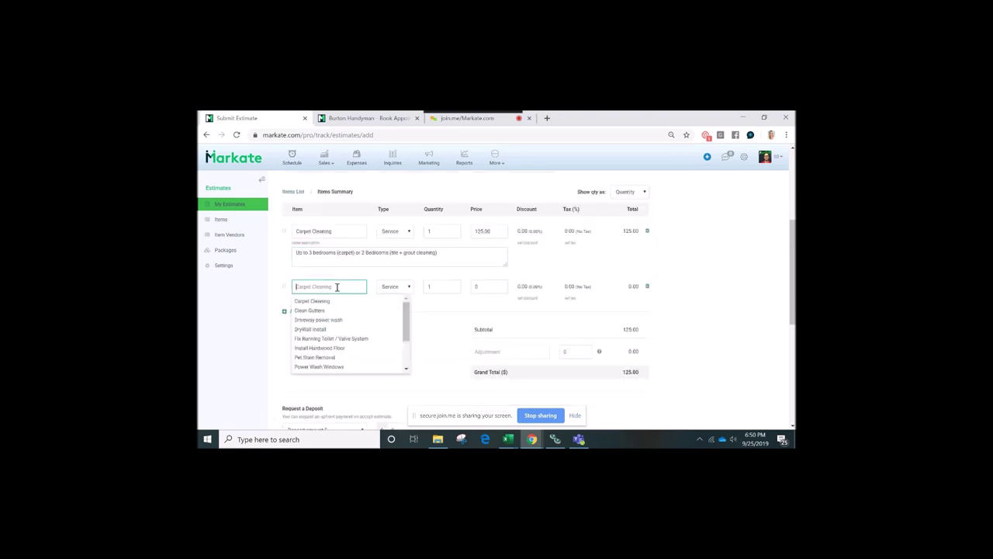
click(328, 320)
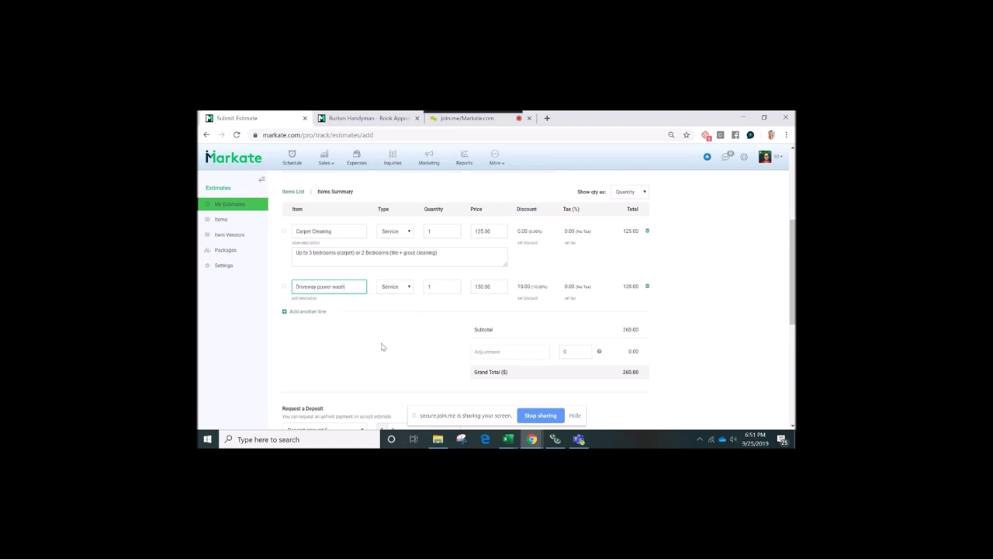
scroll(382, 347, down, 2)
scroll(381, 347, down, 2)
right_click(381, 346)
click(595, 266)
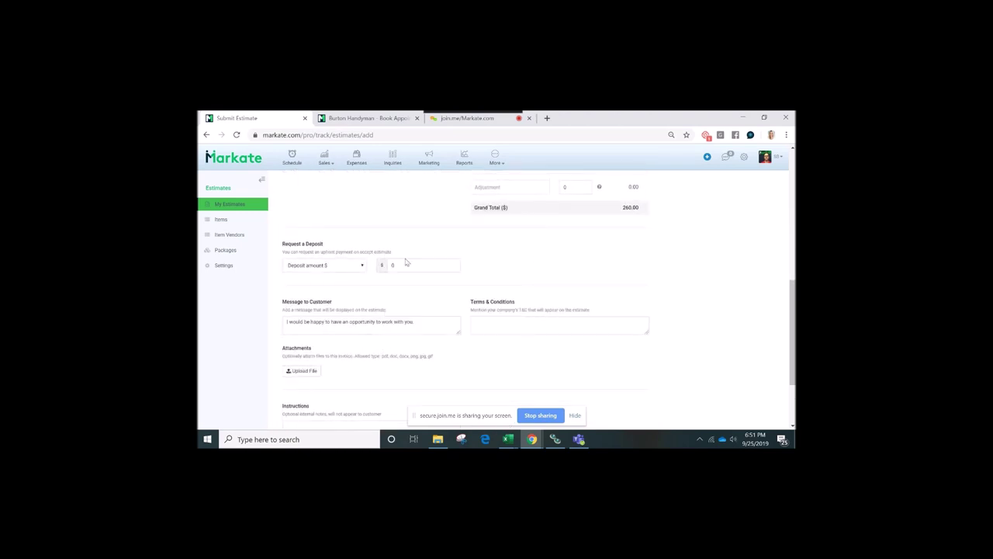
click(363, 265)
click(520, 252)
scroll(520, 252, up, 1)
scroll(520, 252, down, 3)
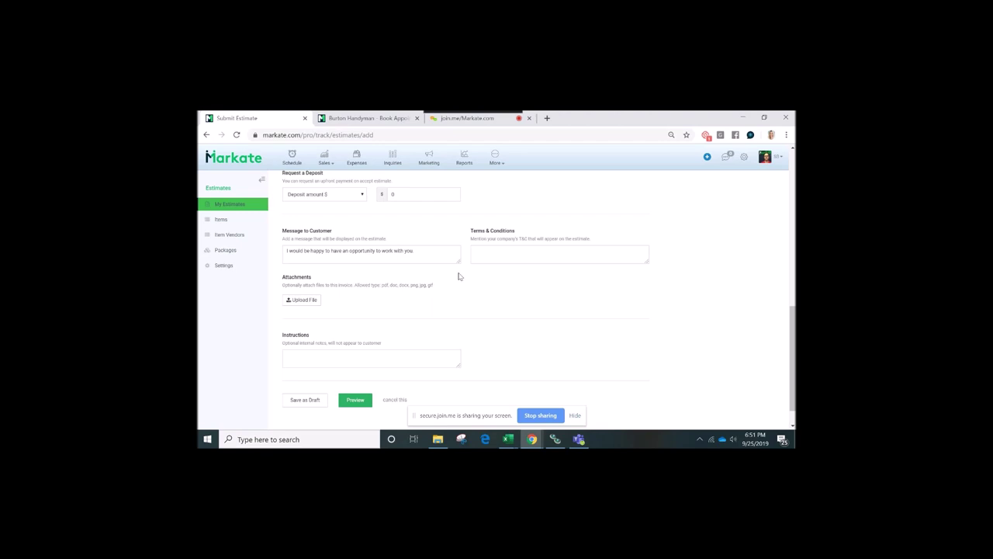
scroll(458, 276, down, 1)
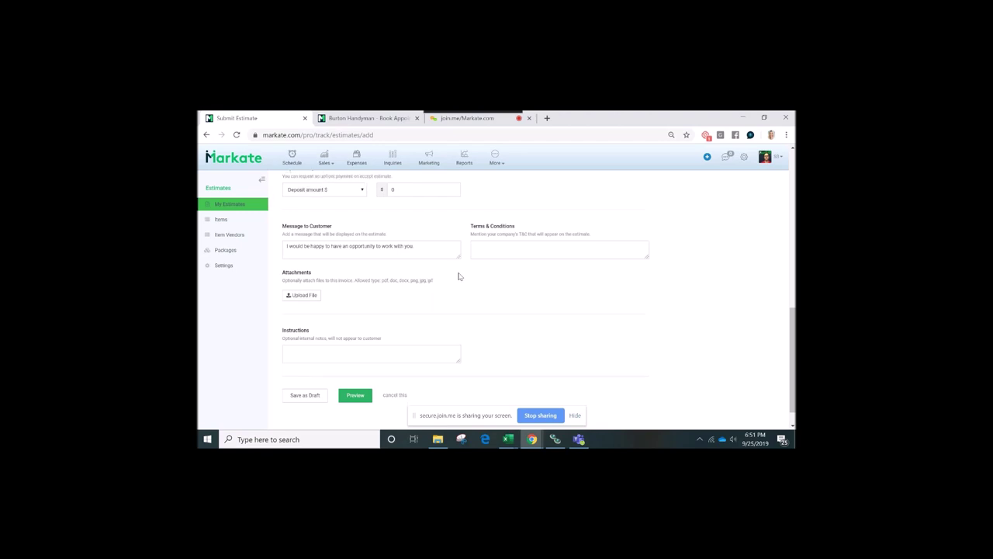
scroll(459, 277, up, 5)
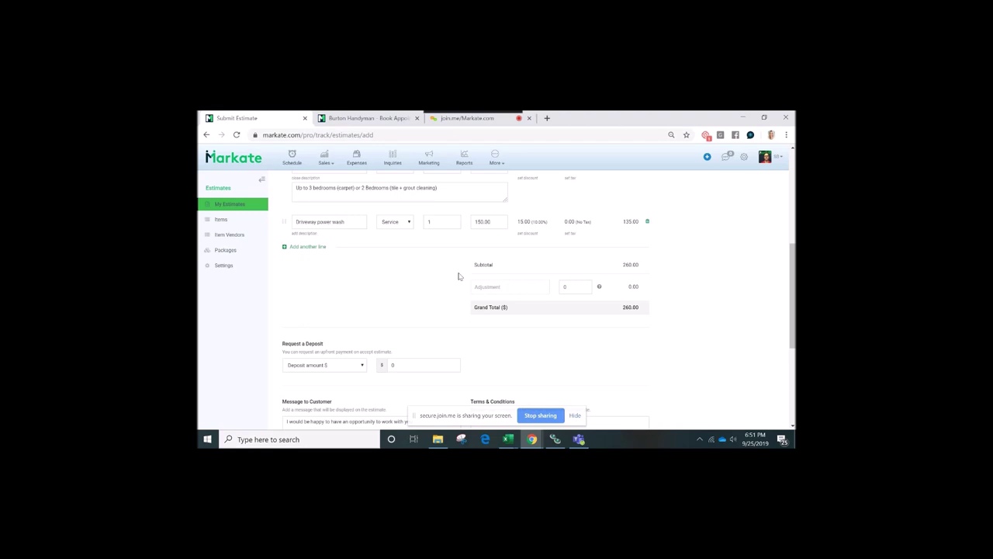
scroll(458, 277, down, 1)
scroll(459, 277, down, 2)
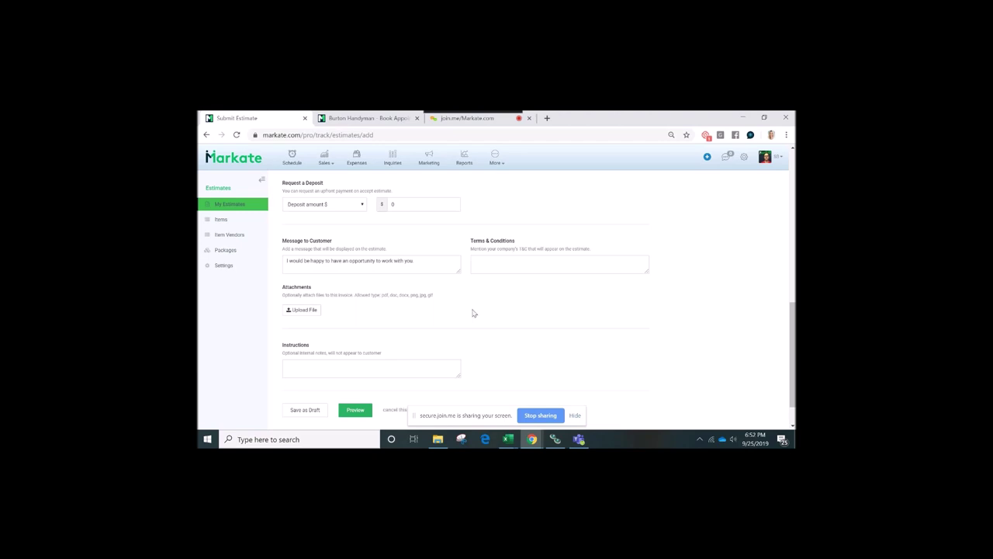
scroll(473, 312, down, 1)
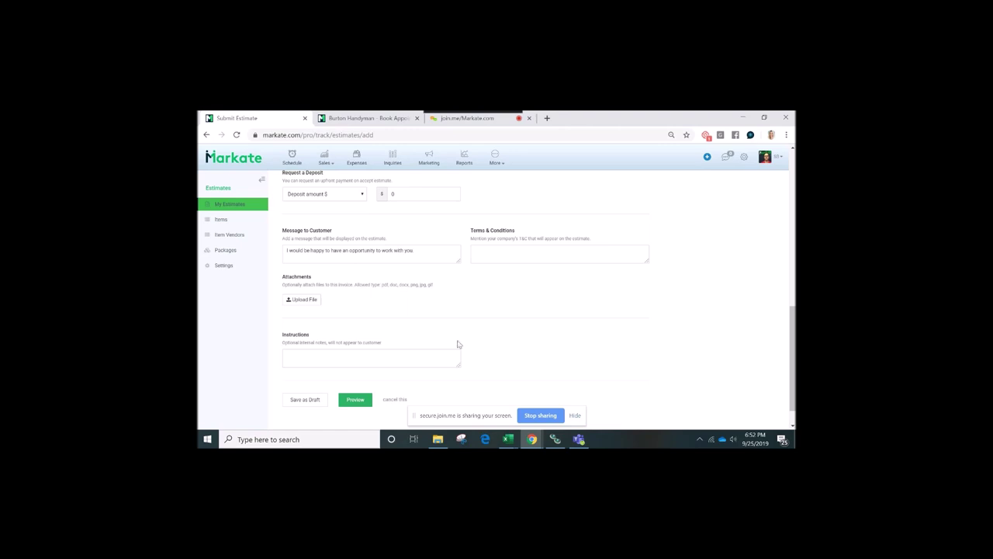
Preview estimate EST-000042 for Chipotle at 260.00 and show its More actions list
click(356, 400)
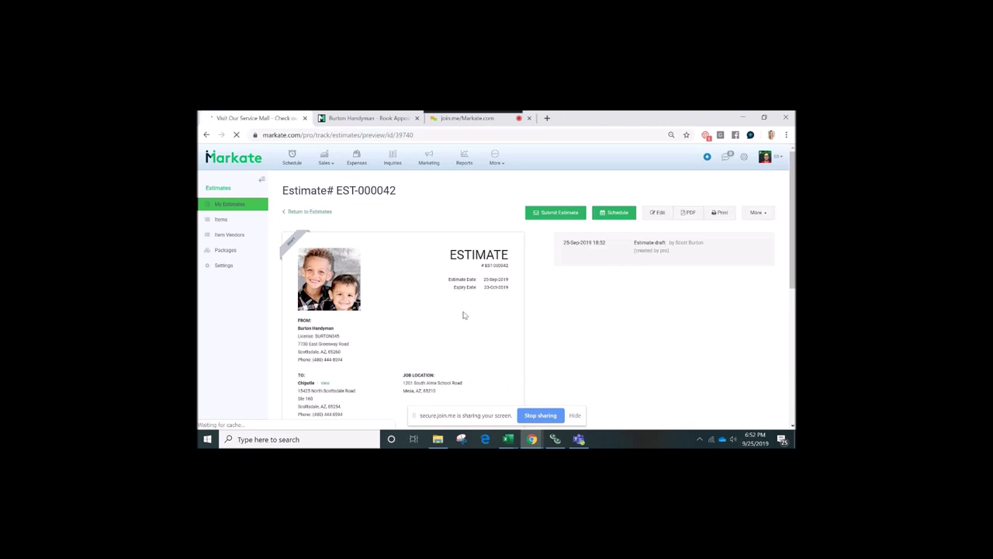
scroll(463, 316, down, 1)
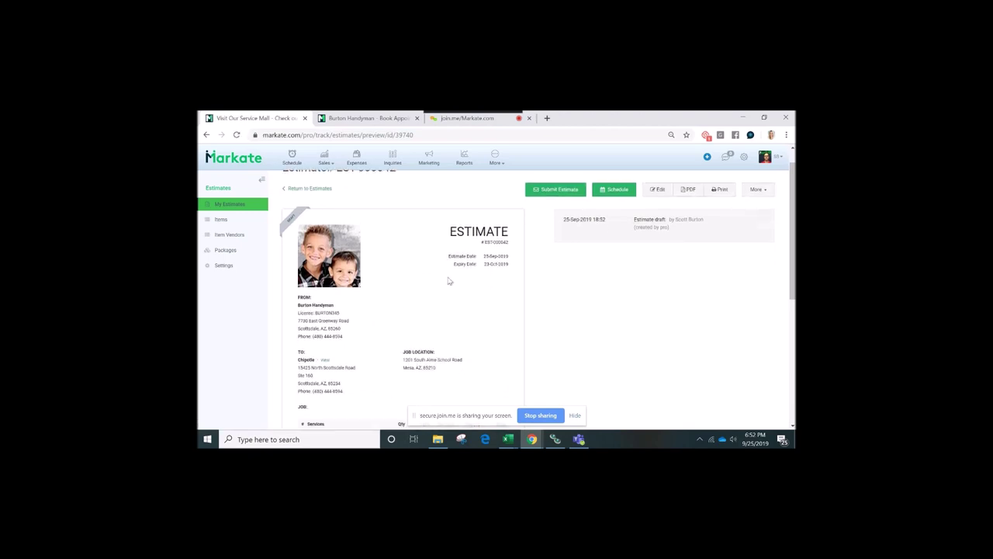
scroll(448, 281, down, 1)
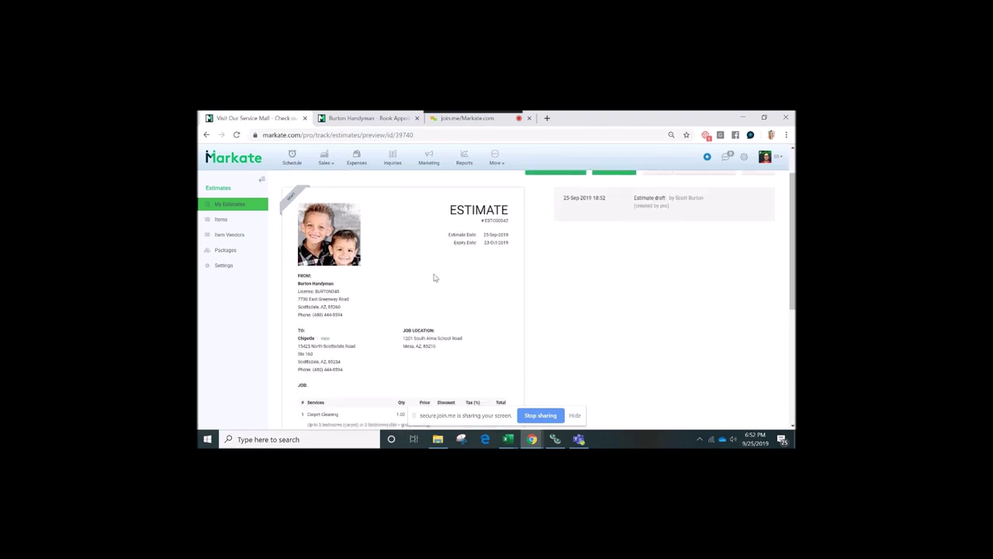
scroll(435, 278, down, 2)
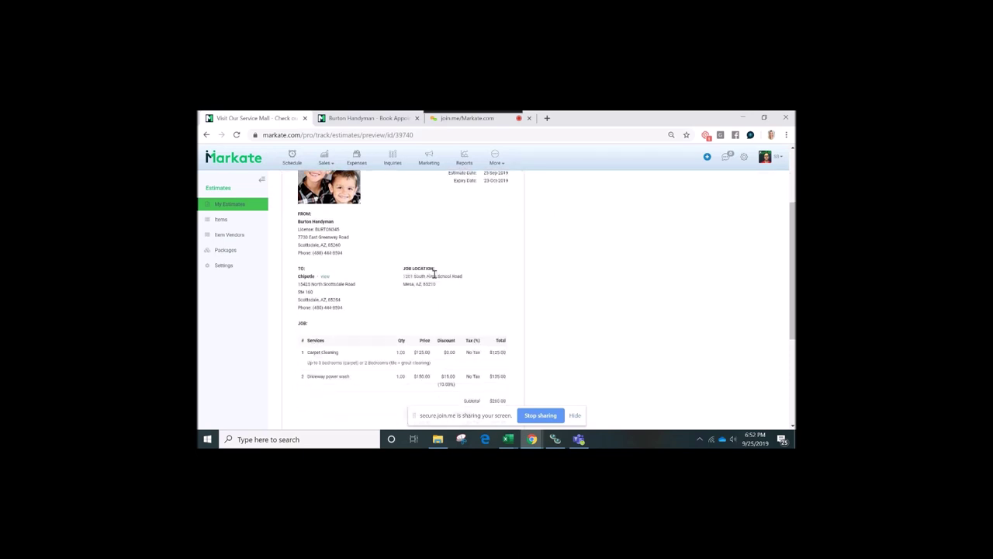
scroll(435, 275, up, 3)
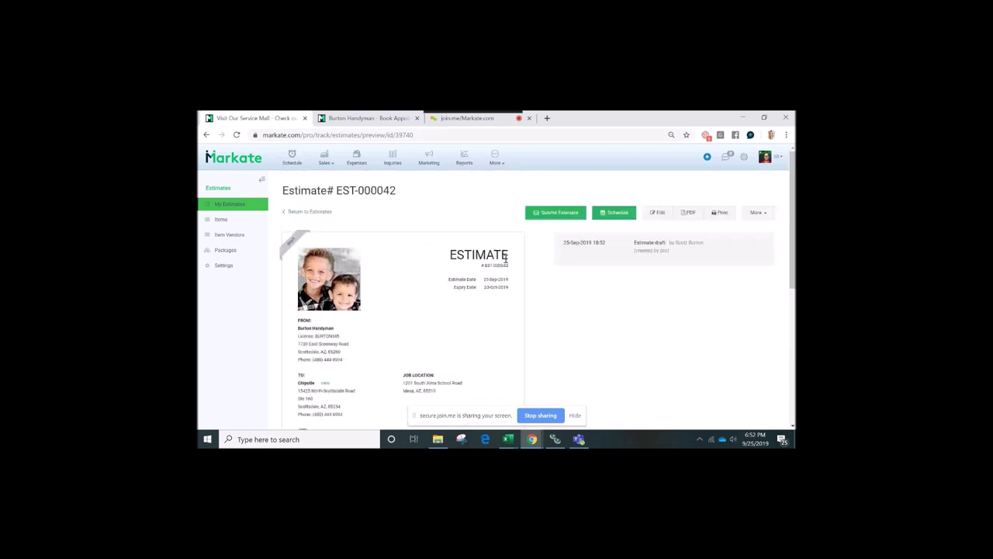
scroll(506, 259, down, 5)
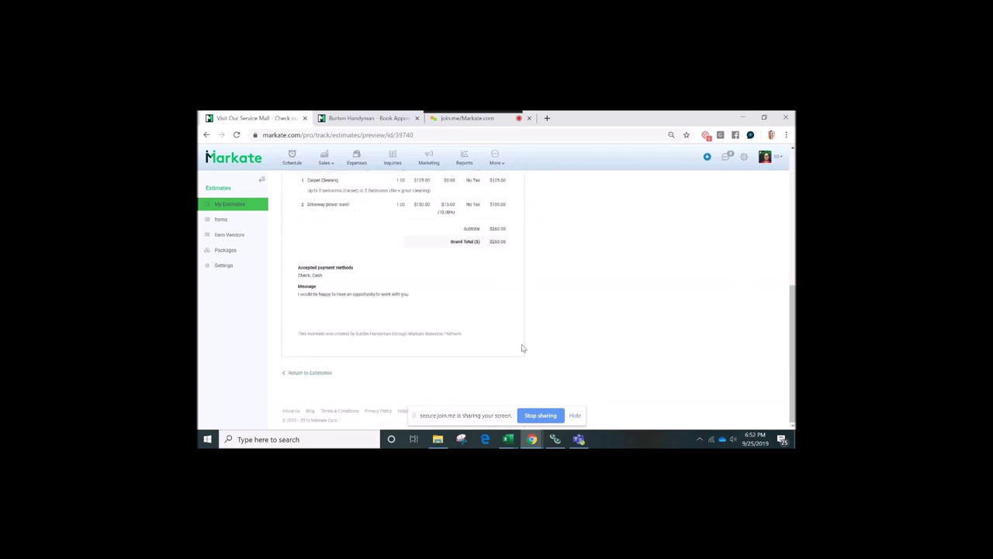
scroll(522, 348, up, 5)
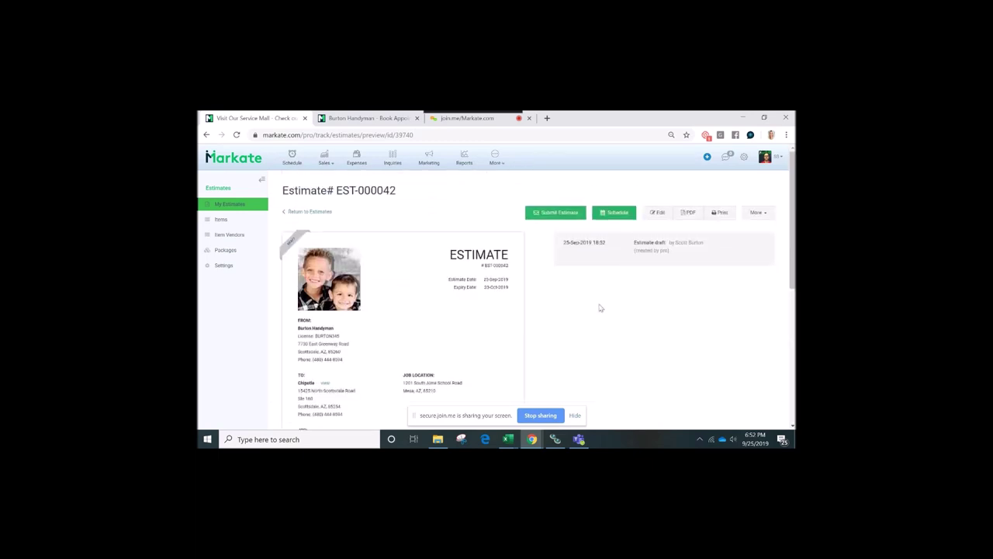
click(753, 214)
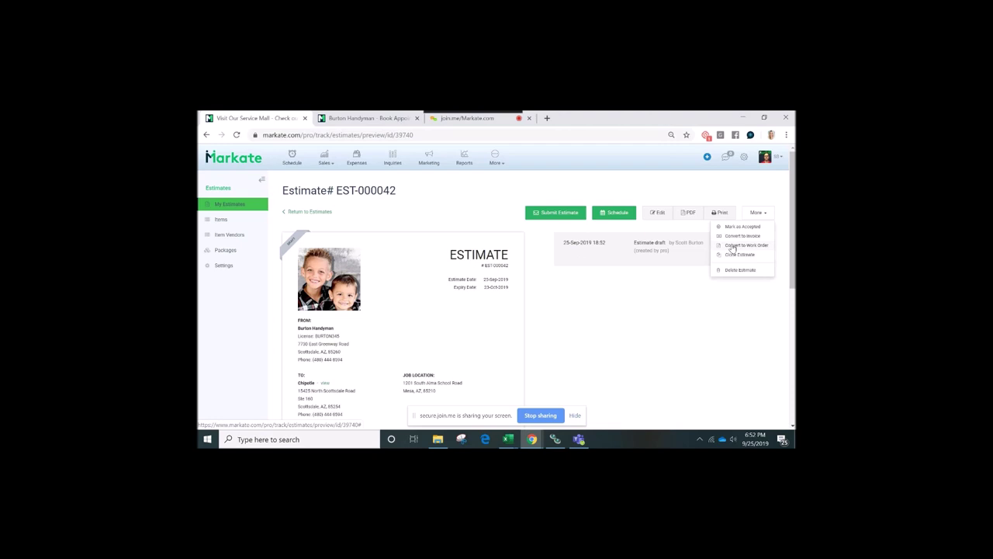
Convert estimate EST-000042 into work order WO-00130
click(732, 245)
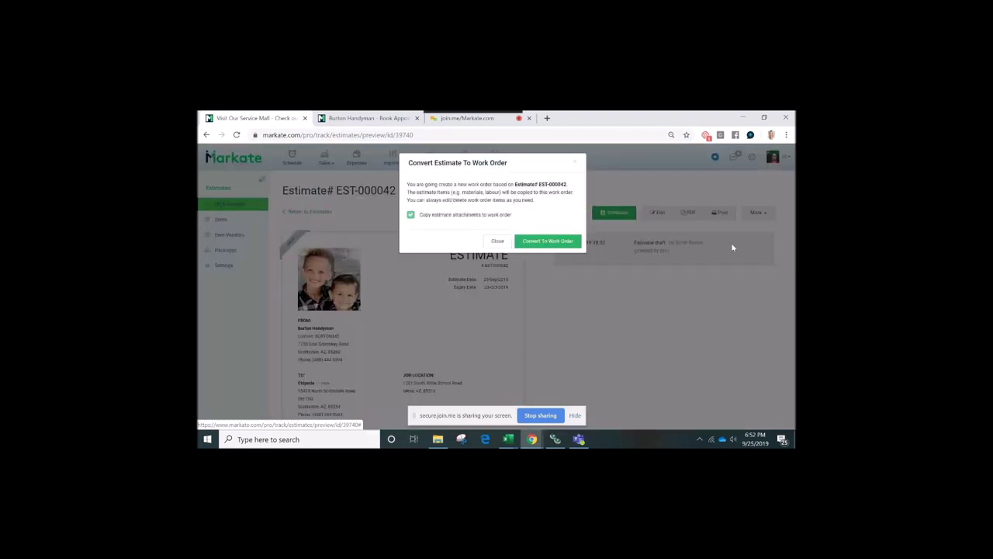
click(537, 243)
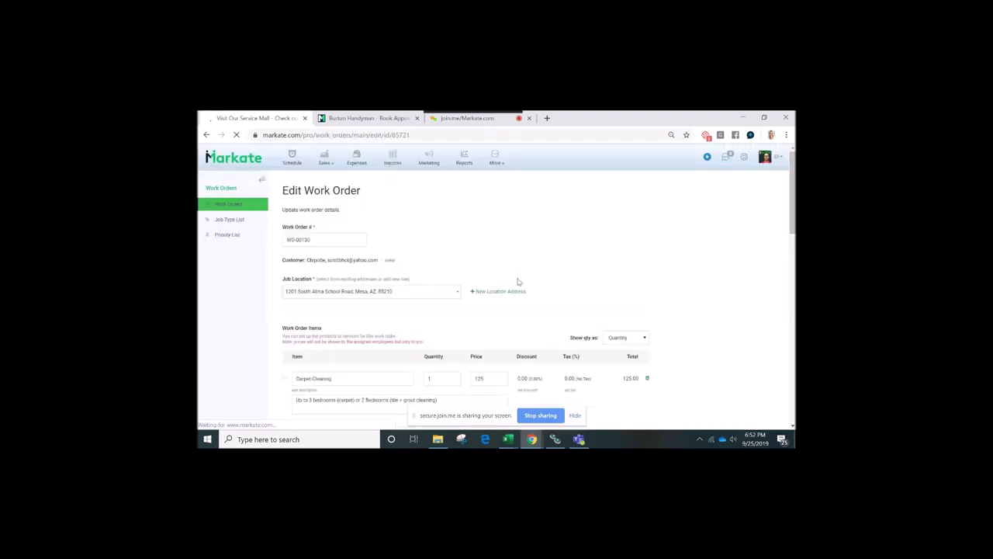
Assign WO-00130 to the owner, scheduling it 25-Sep-2019 from 6:00pm to 7:00pm
scroll(519, 282, down, 1)
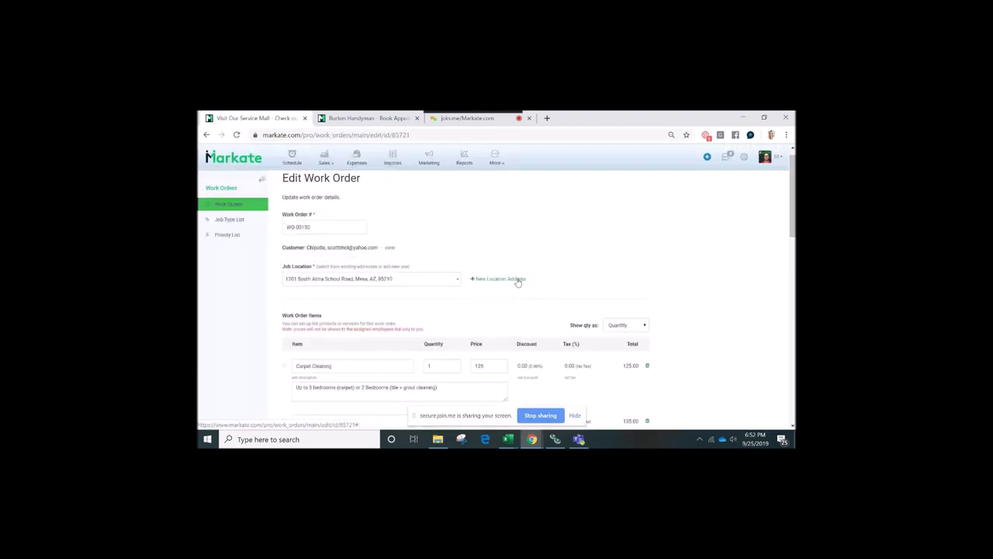
scroll(518, 283, down, 1)
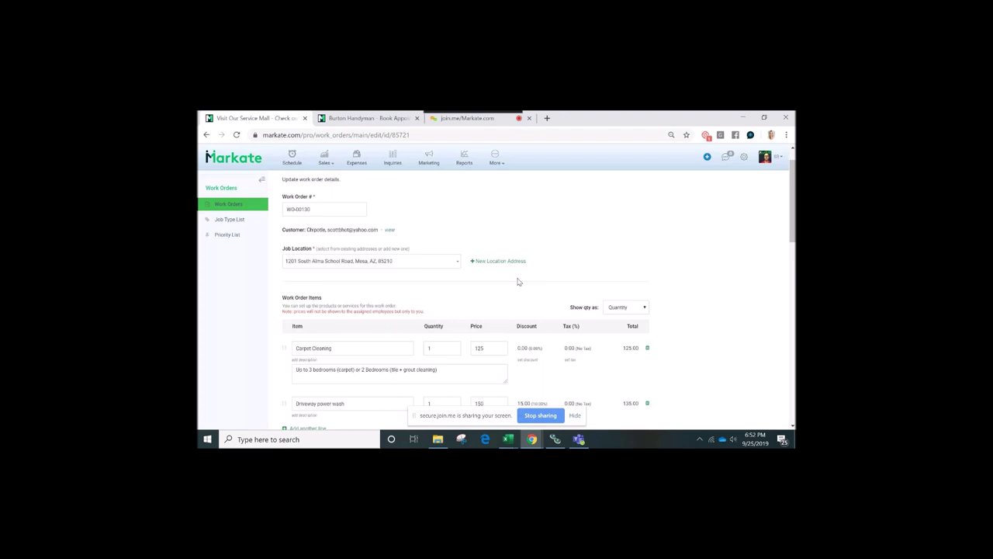
scroll(518, 283, down, 1)
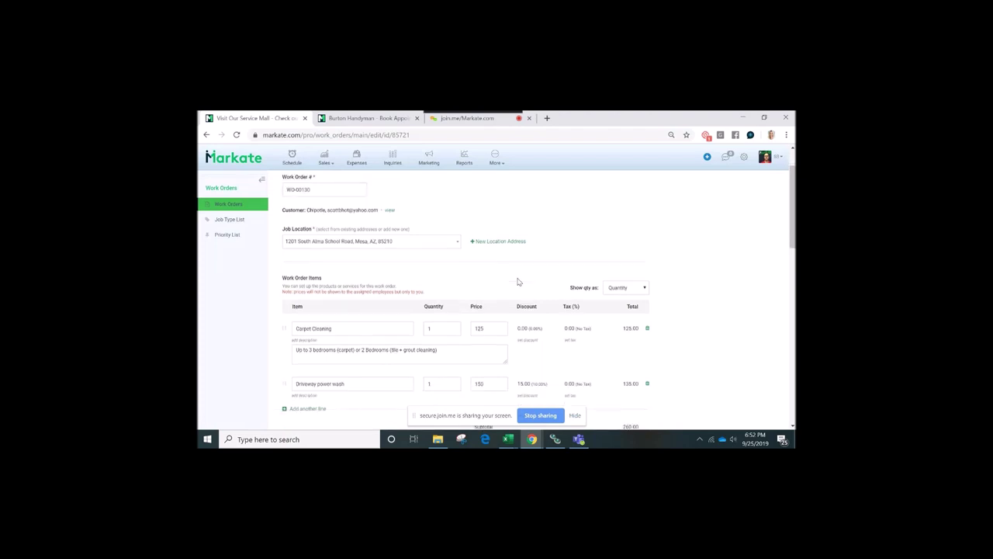
scroll(519, 283, down, 5)
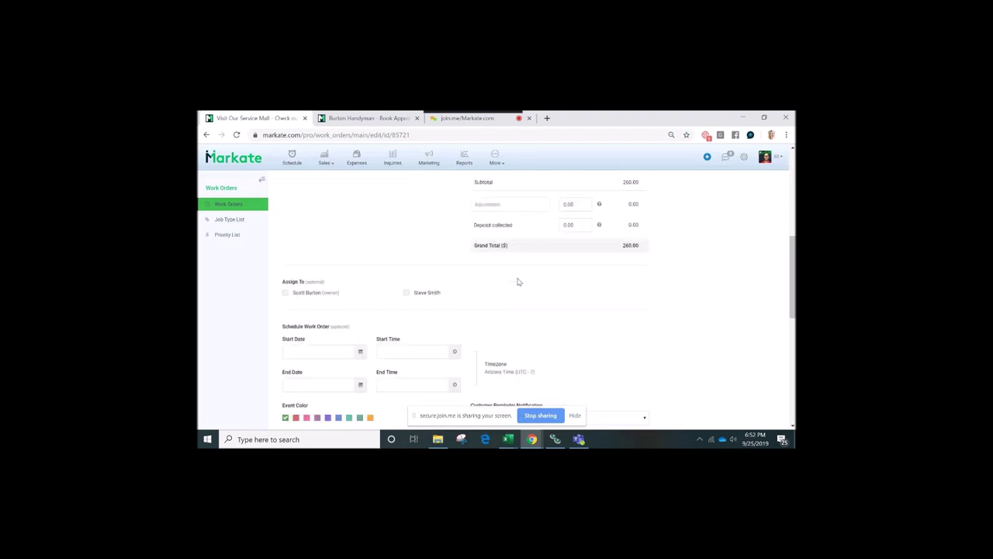
click(285, 292)
scroll(350, 311, down, 1)
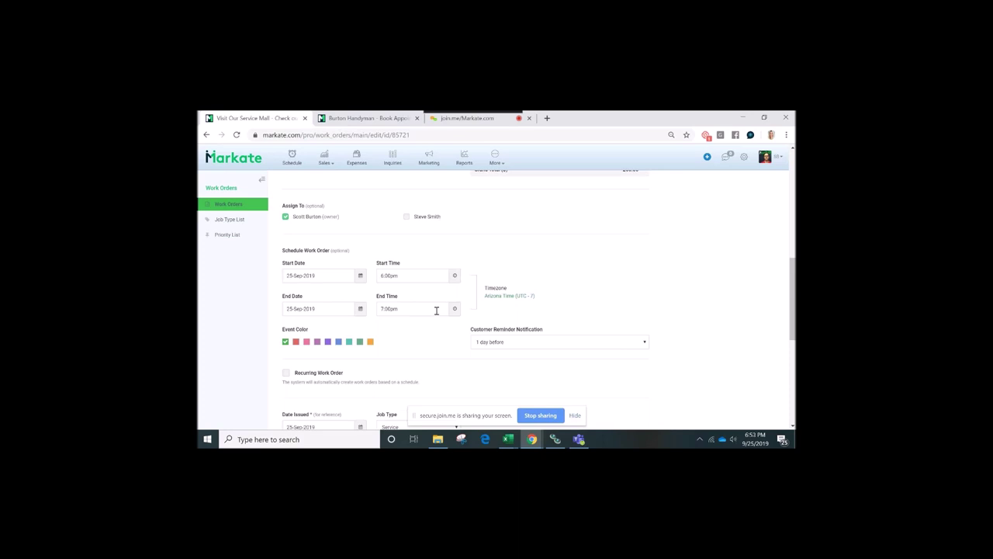
click(461, 122)
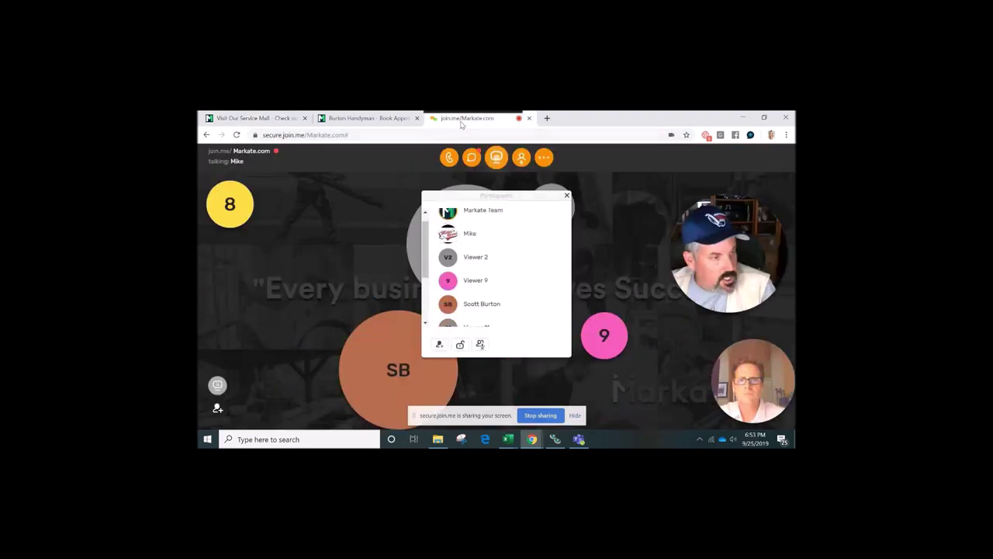
Review the join.me participant list, its display options and each participant's action menu
click(487, 281)
scroll(487, 281, down, 3)
scroll(488, 279, up, 4)
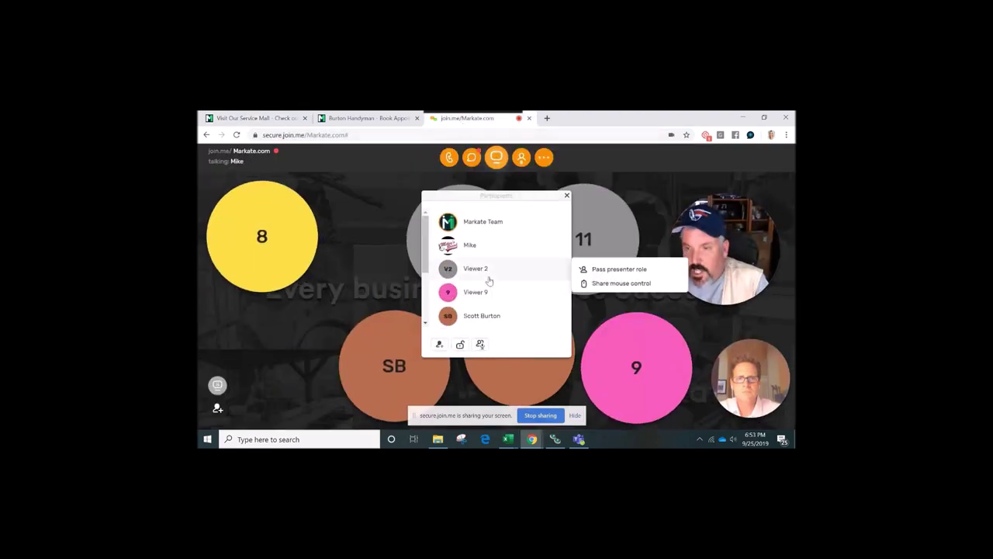
click(522, 158)
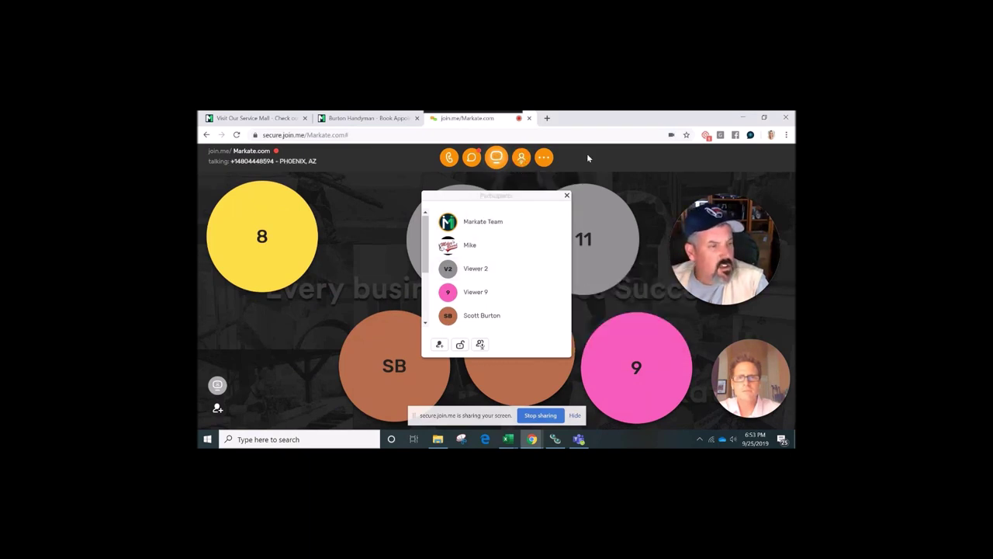
click(528, 222)
click(508, 272)
scroll(508, 272, down, 2)
scroll(508, 272, up, 2)
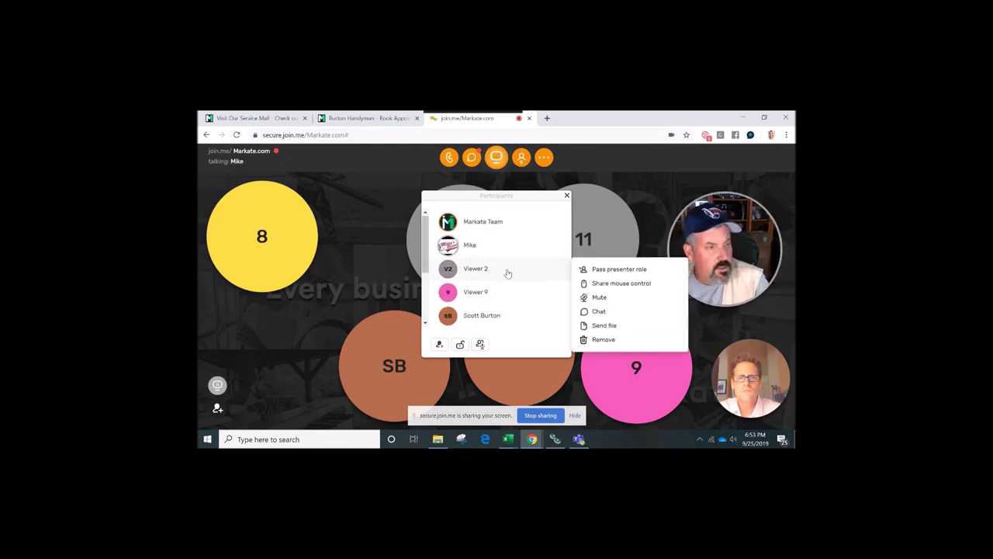
click(546, 250)
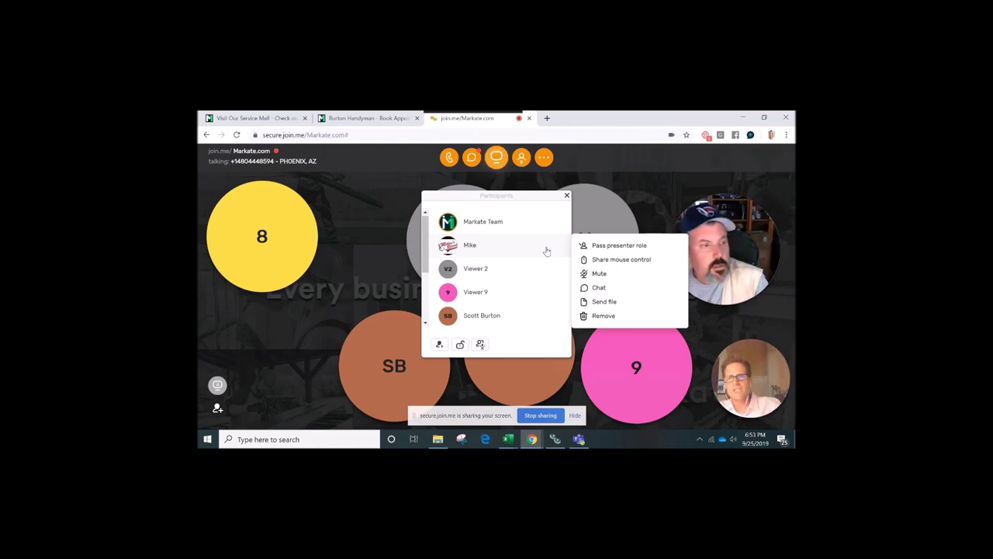
Open the join.me group chat with everyone, then return to the Markate work order
click(289, 123)
click(489, 119)
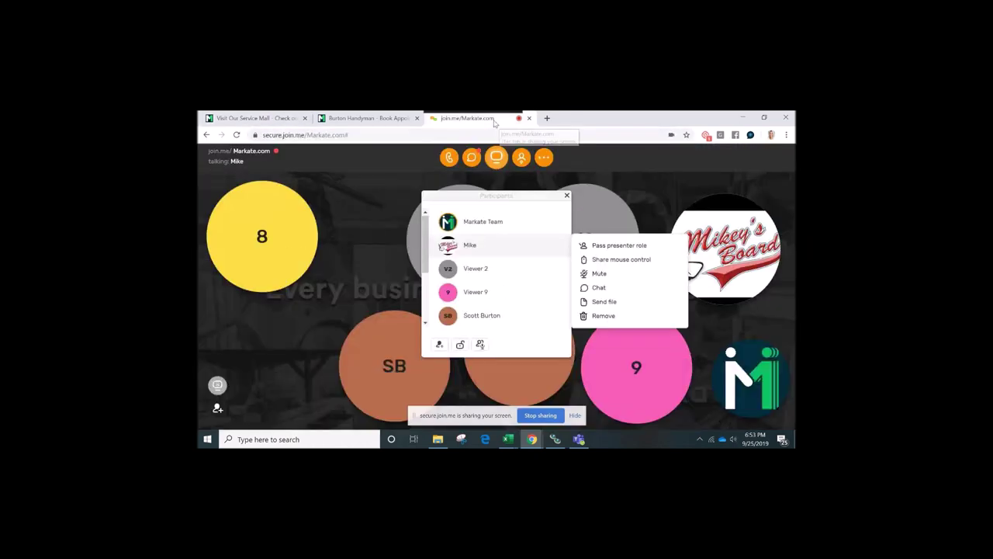
click(279, 122)
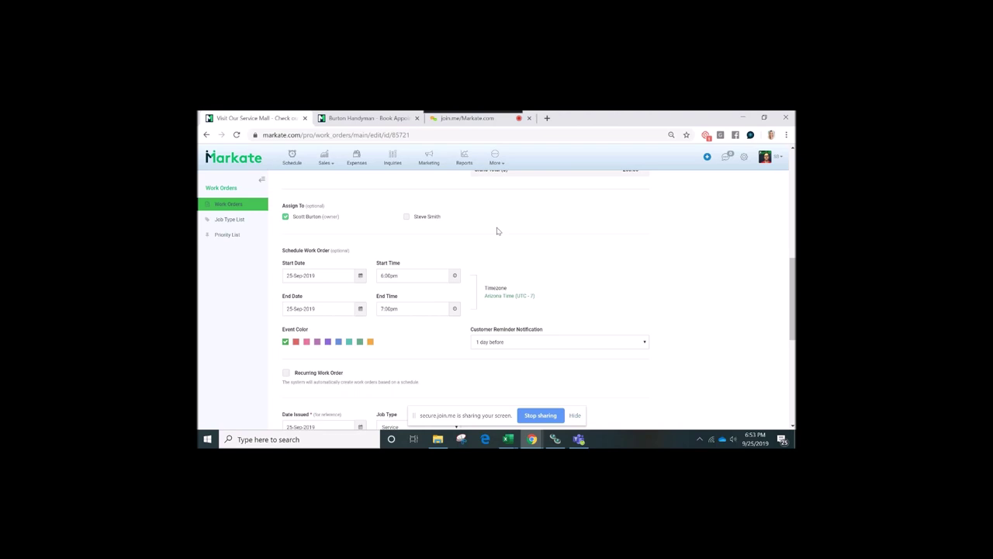
click(469, 118)
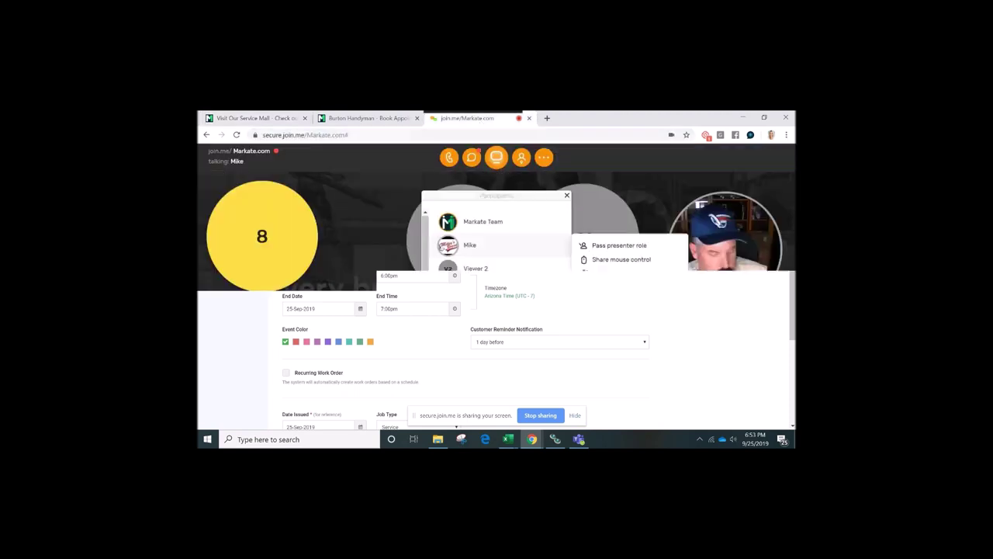
click(471, 157)
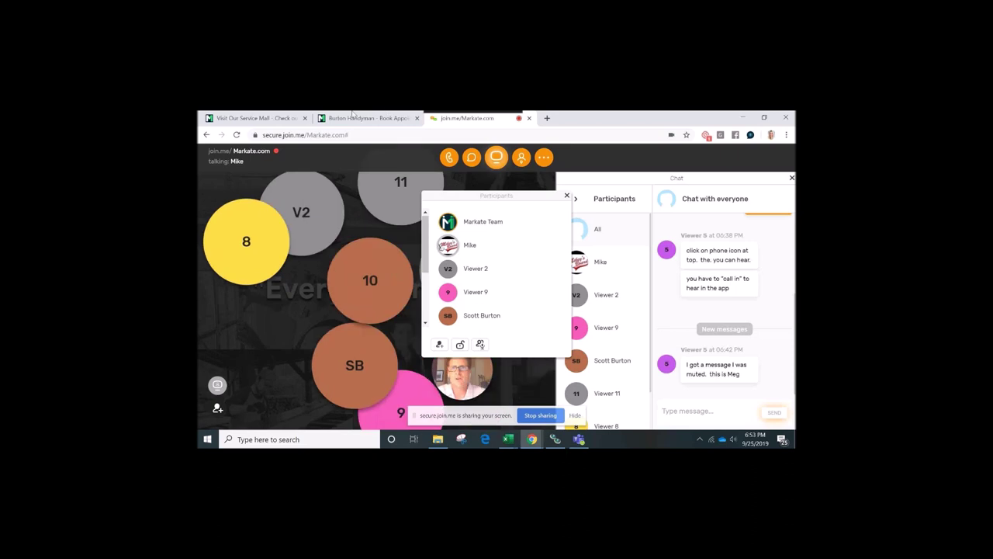
click(281, 123)
scroll(543, 274, down, 1)
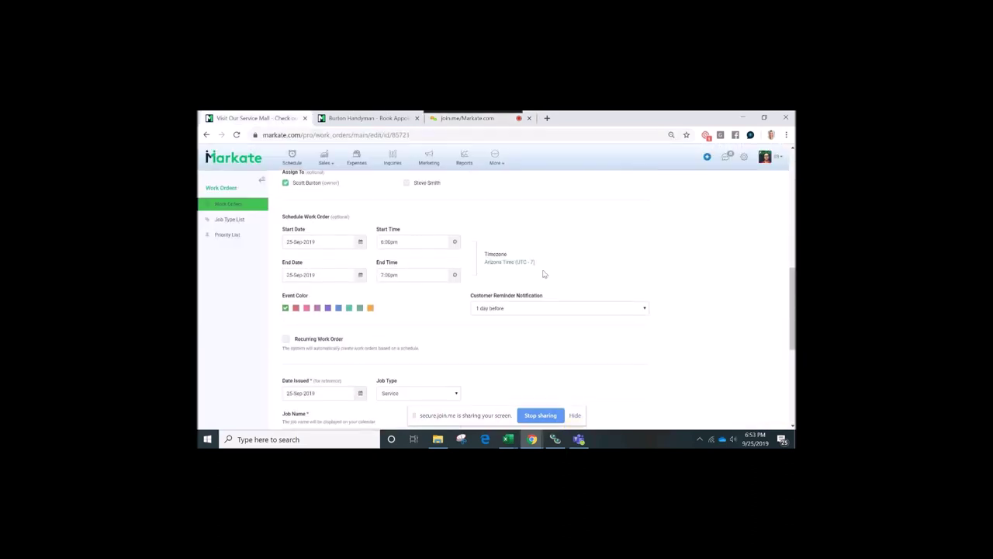
Save work order WO-00130 from the bottom of its edit form
scroll(543, 274, down, 1)
scroll(543, 274, down, 1)
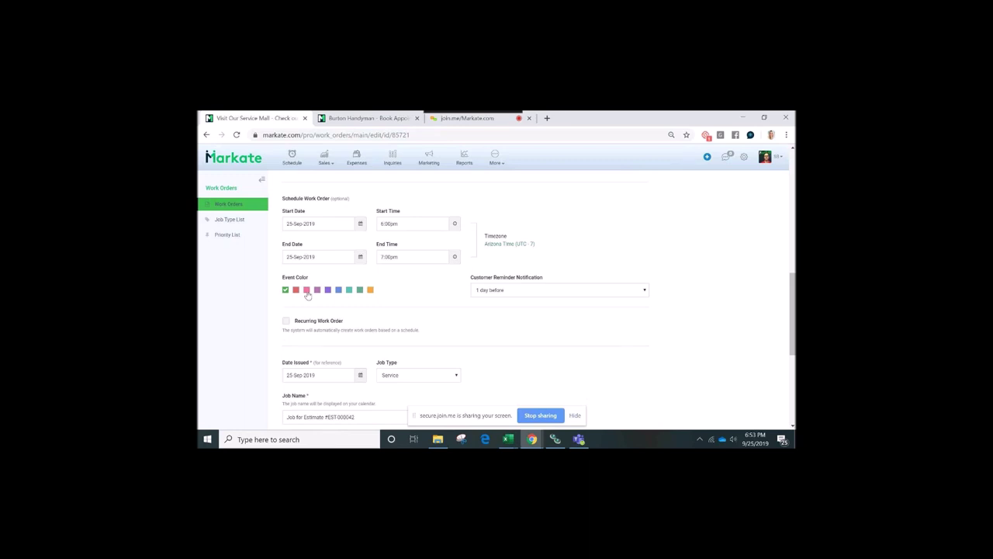
scroll(308, 295, up, 1)
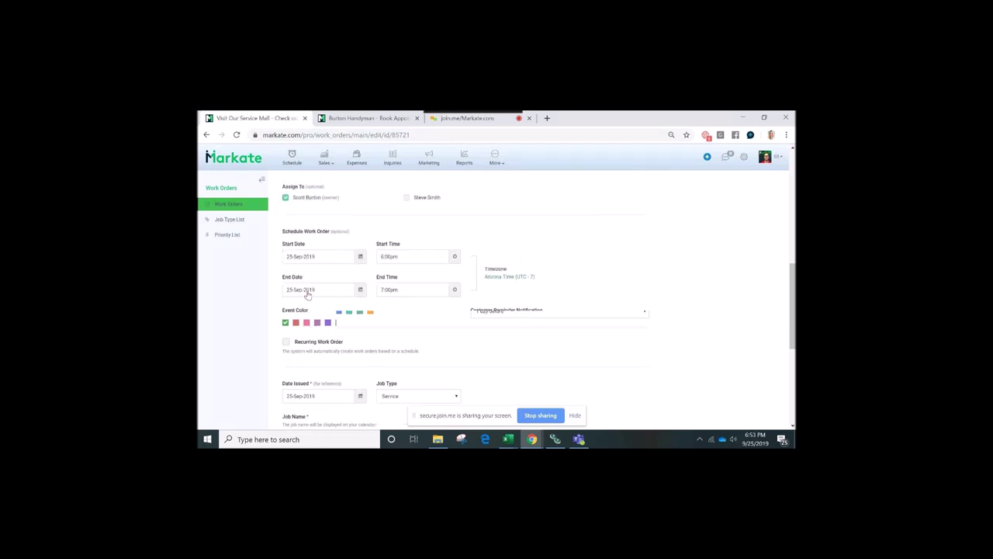
scroll(308, 293, up, 1)
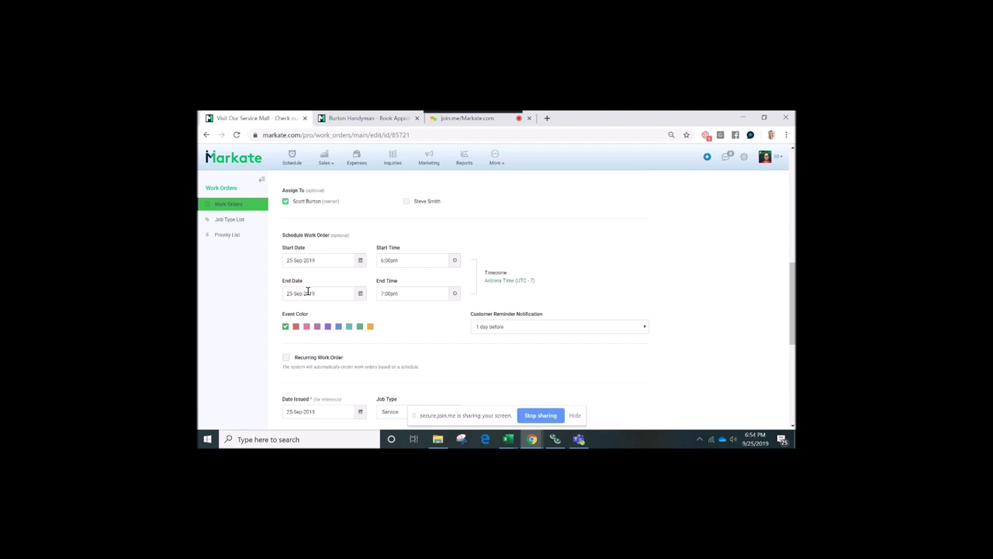
scroll(373, 351, down, 1)
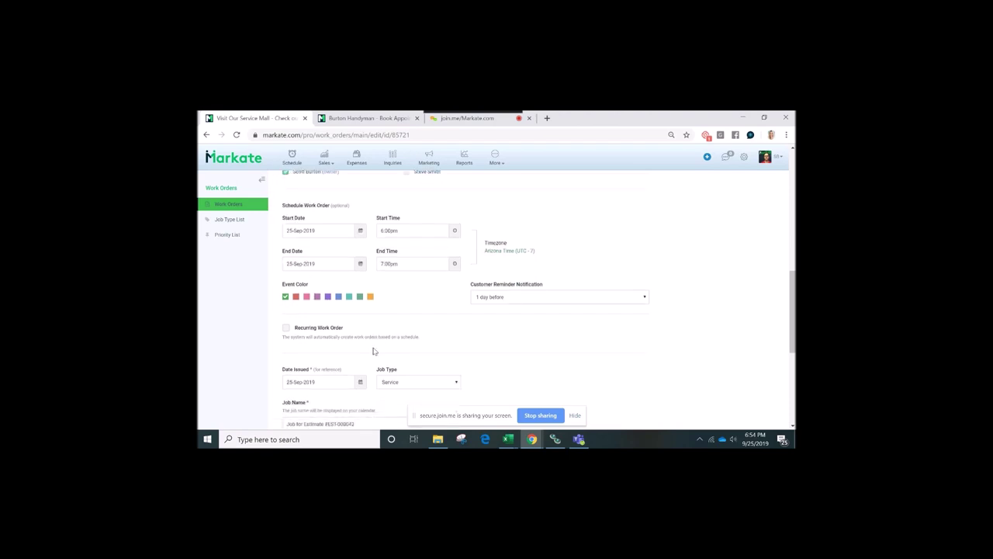
scroll(372, 352, down, 1)
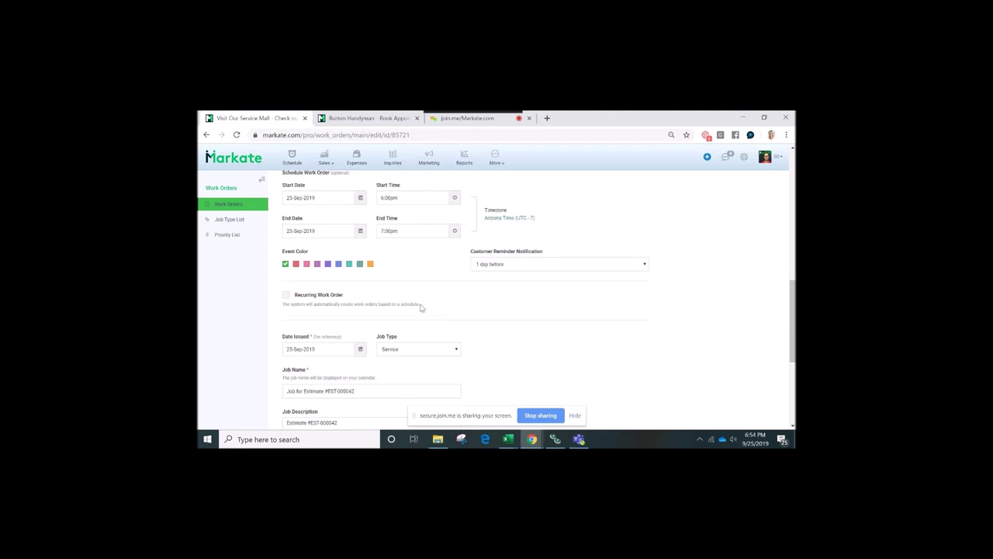
scroll(421, 308, down, 1)
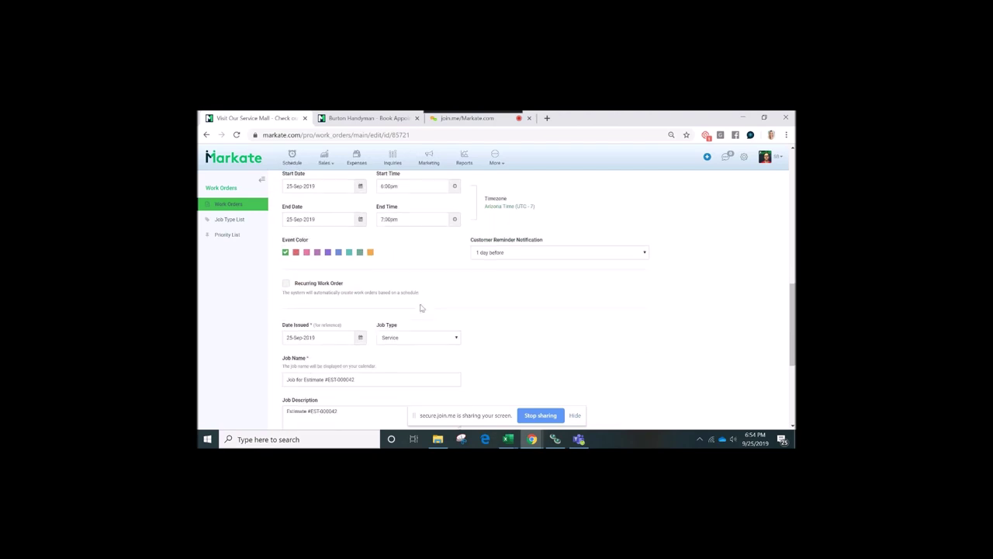
scroll(422, 308, down, 1)
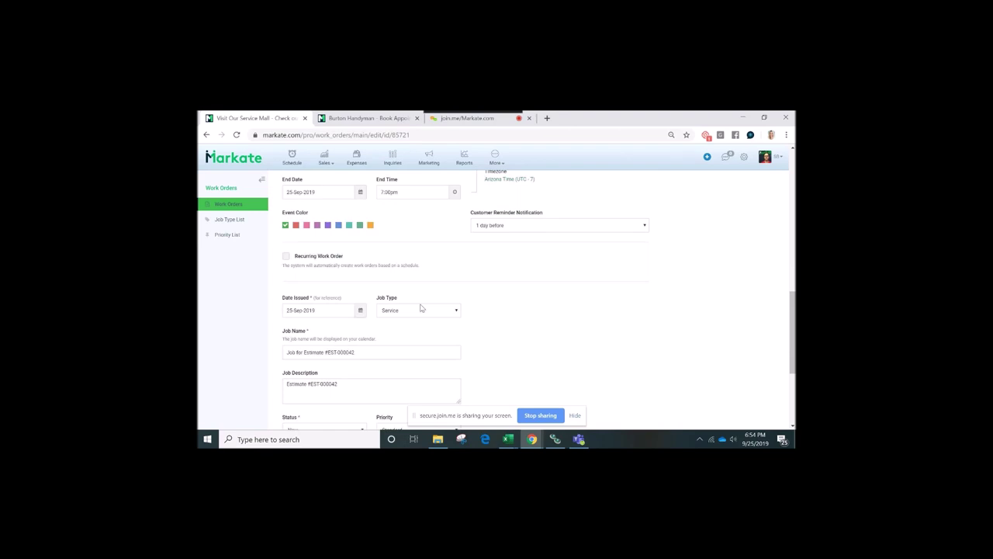
scroll(456, 278, down, 1)
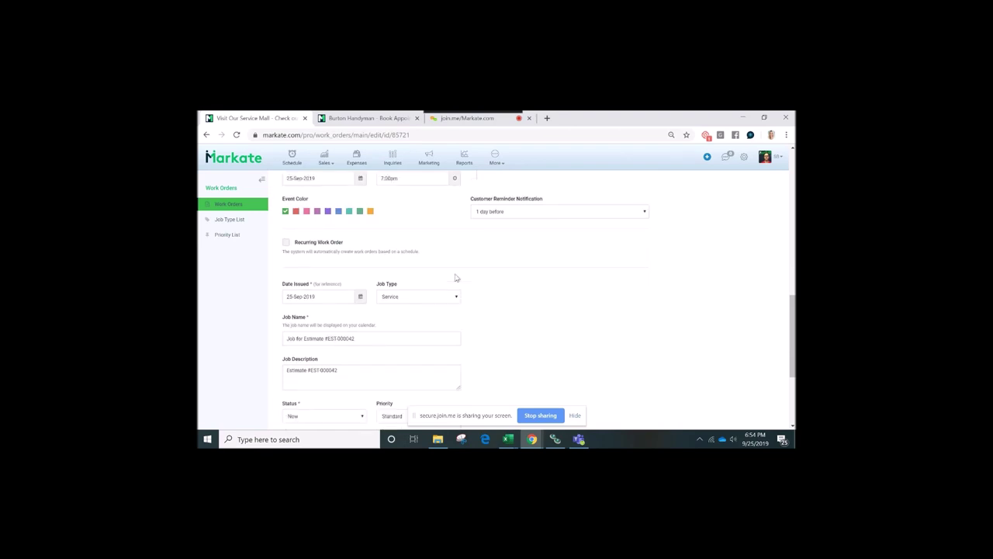
scroll(455, 278, down, 1)
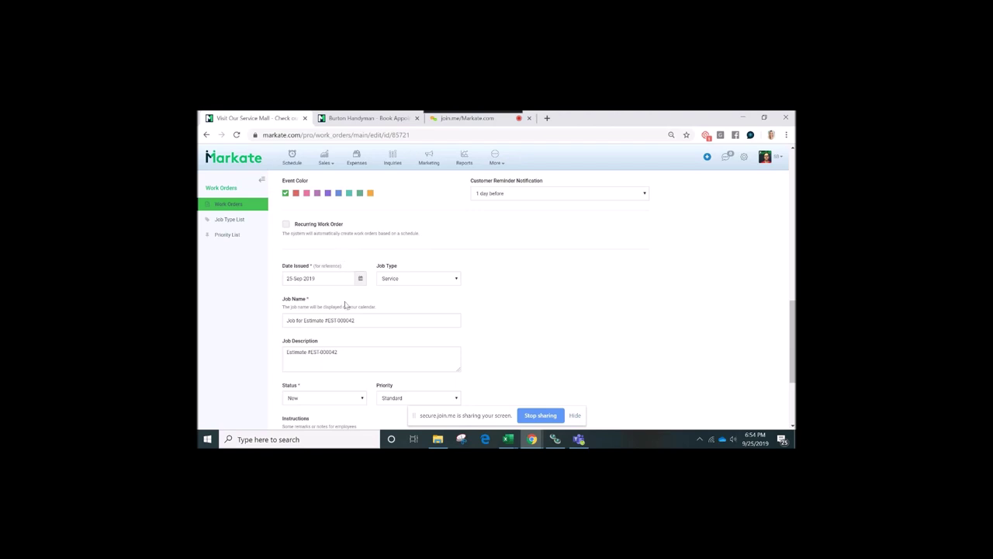
scroll(417, 303, down, 2)
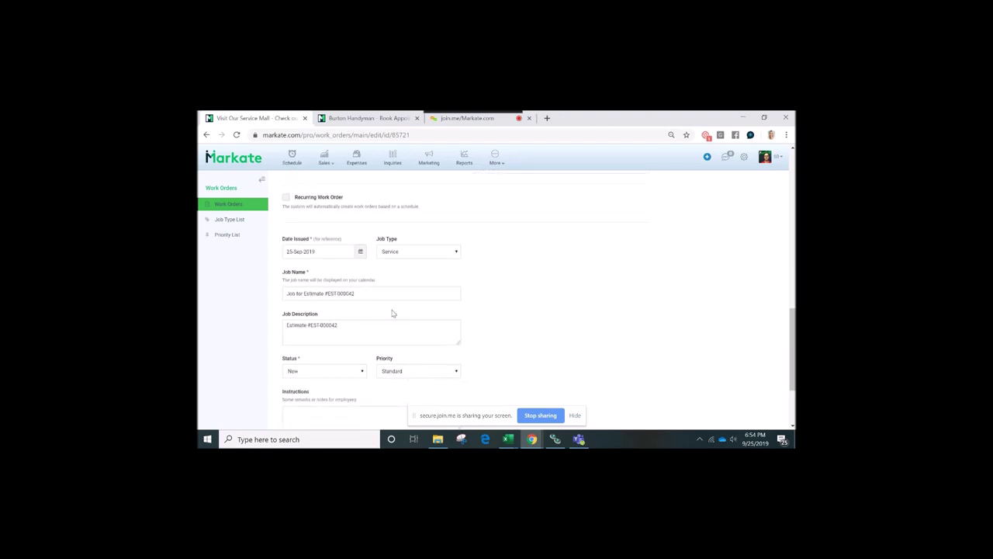
scroll(527, 370, down, 3)
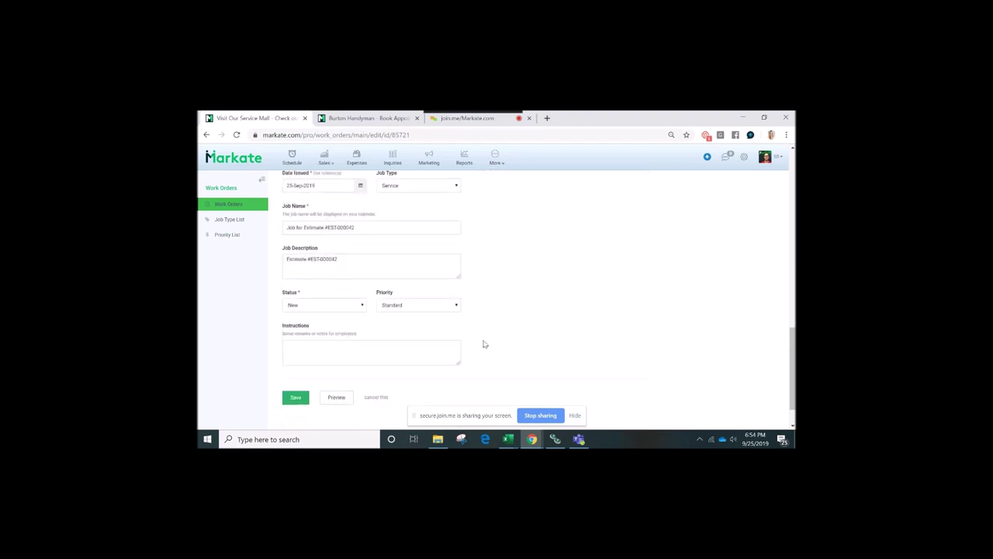
click(295, 398)
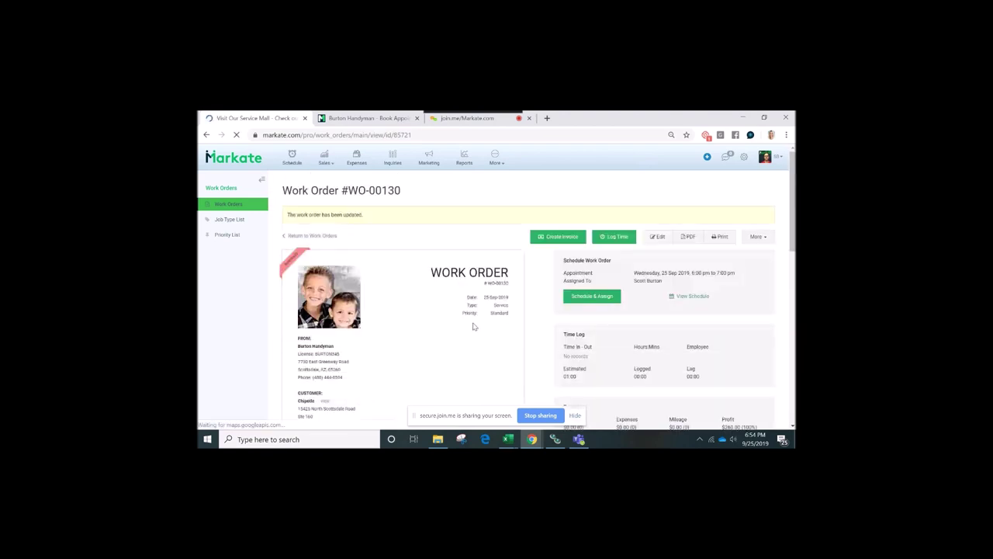
scroll(474, 326, down, 1)
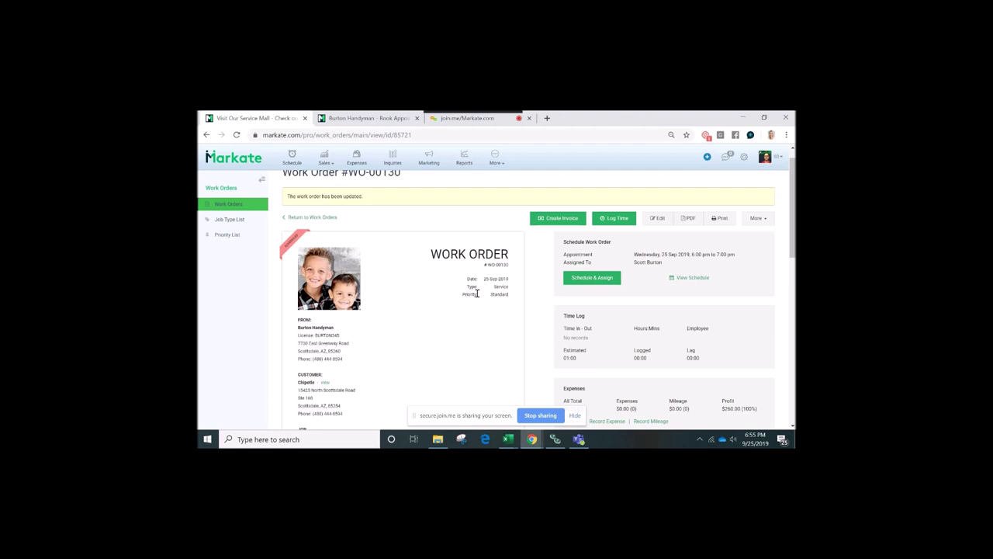
scroll(627, 294, down, 1)
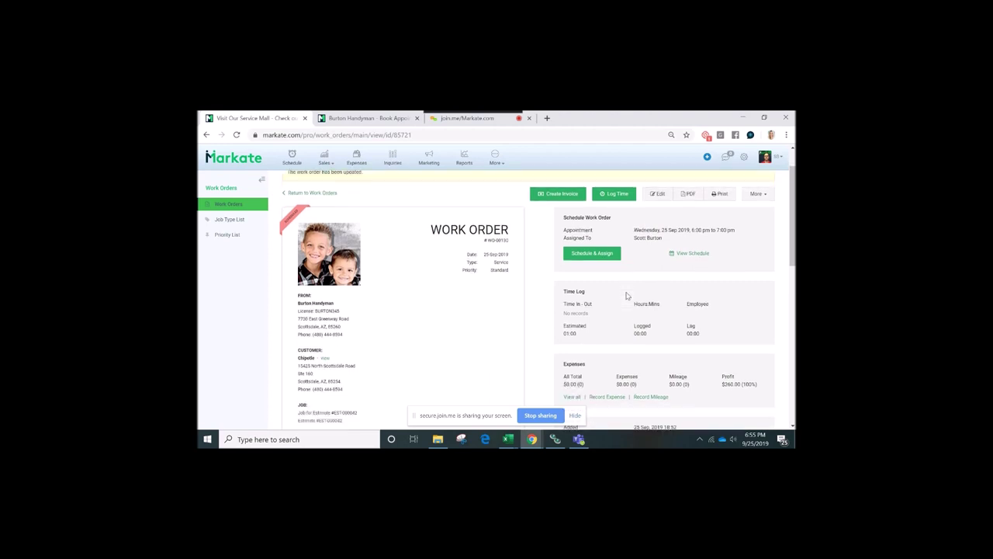
scroll(699, 290, down, 1)
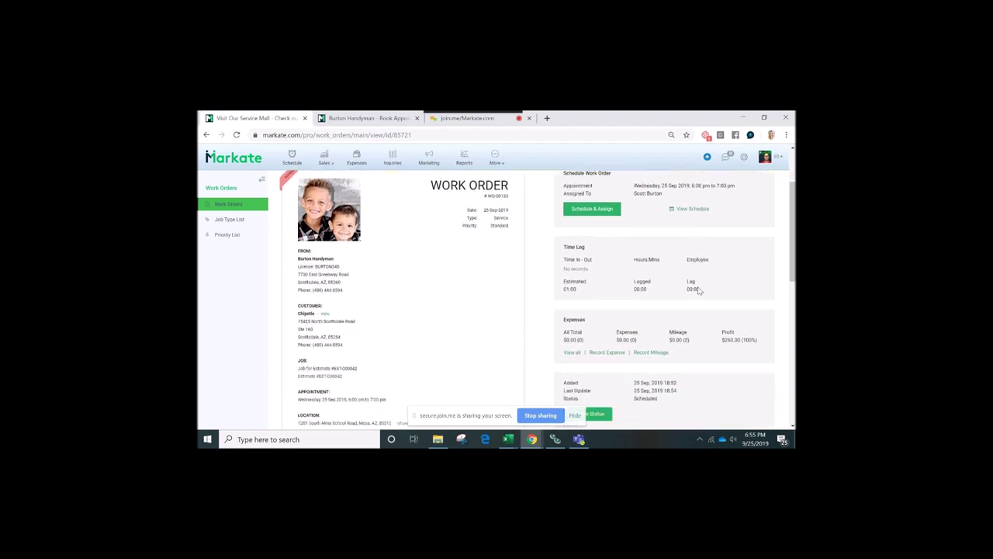
scroll(700, 290, down, 1)
scroll(699, 291, up, 3)
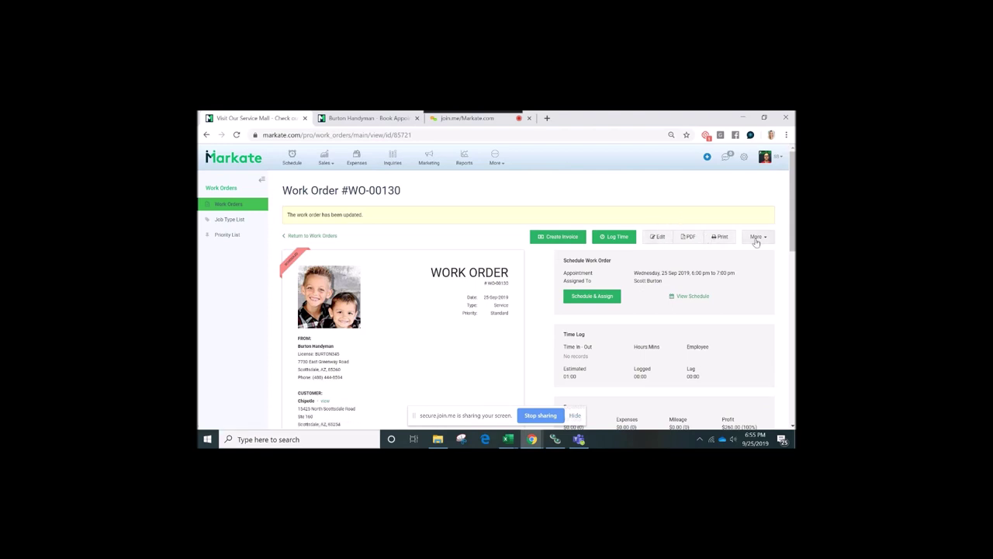
scroll(662, 291, down, 1)
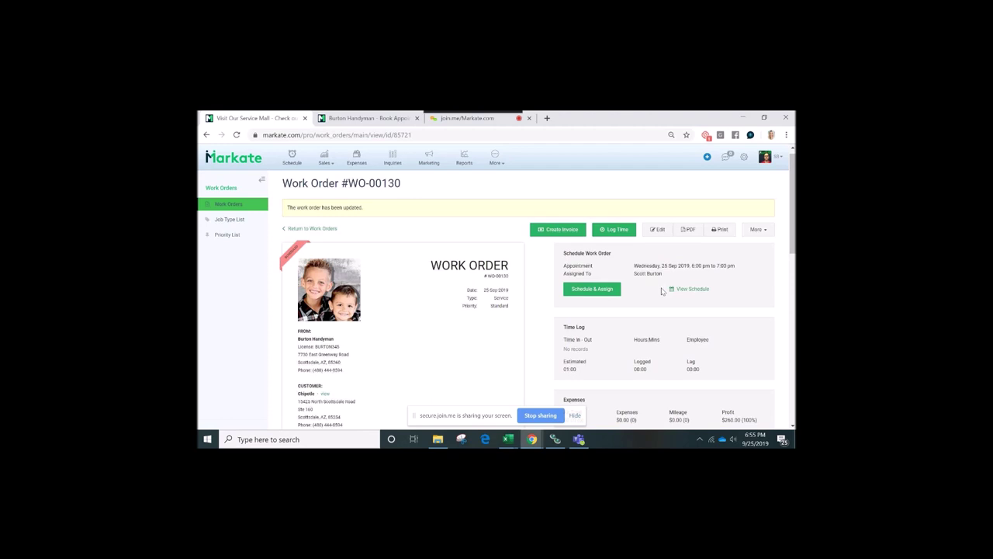
scroll(662, 291, down, 1)
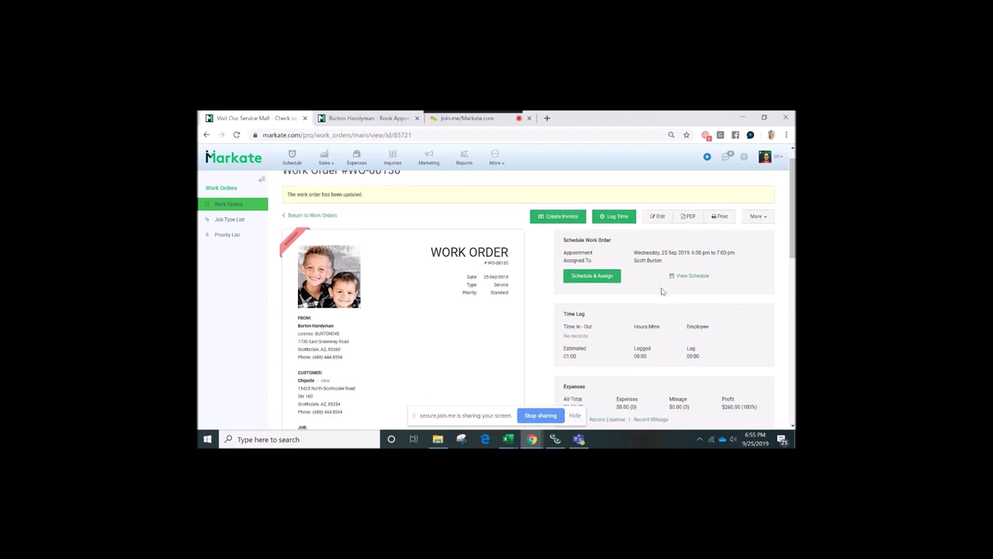
scroll(662, 291, down, 2)
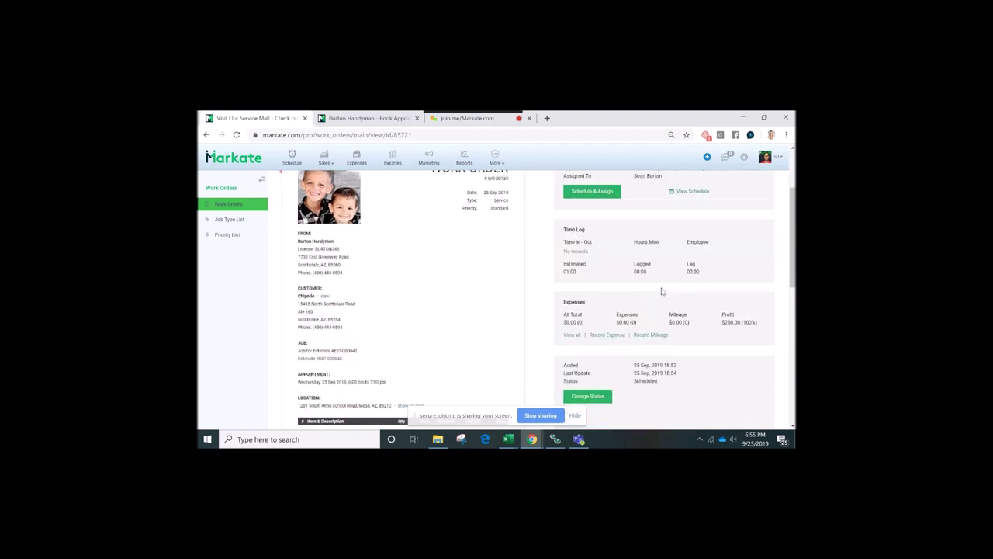
scroll(662, 291, up, 2)
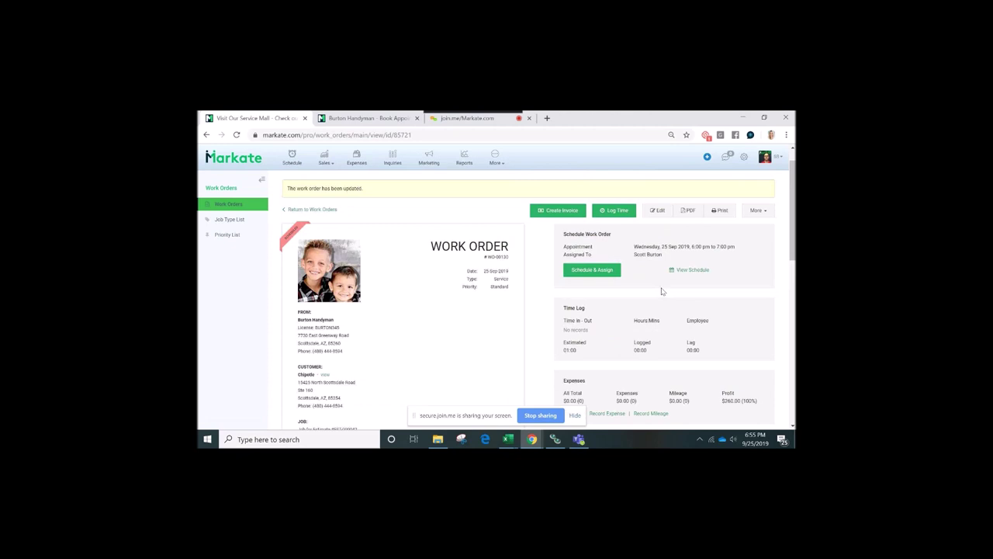
scroll(662, 291, up, 1)
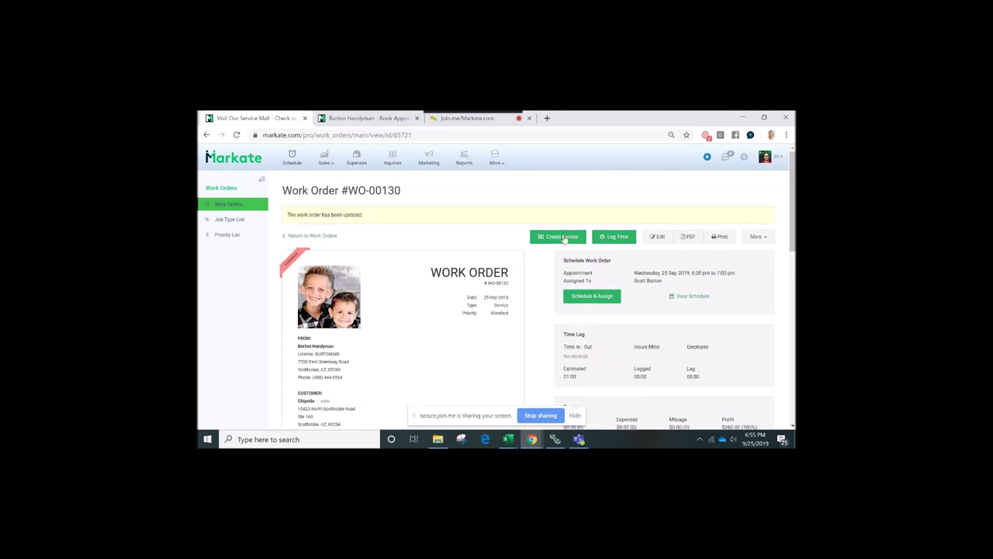
Create invoice INV-000034 from work order WO-00130
click(564, 239)
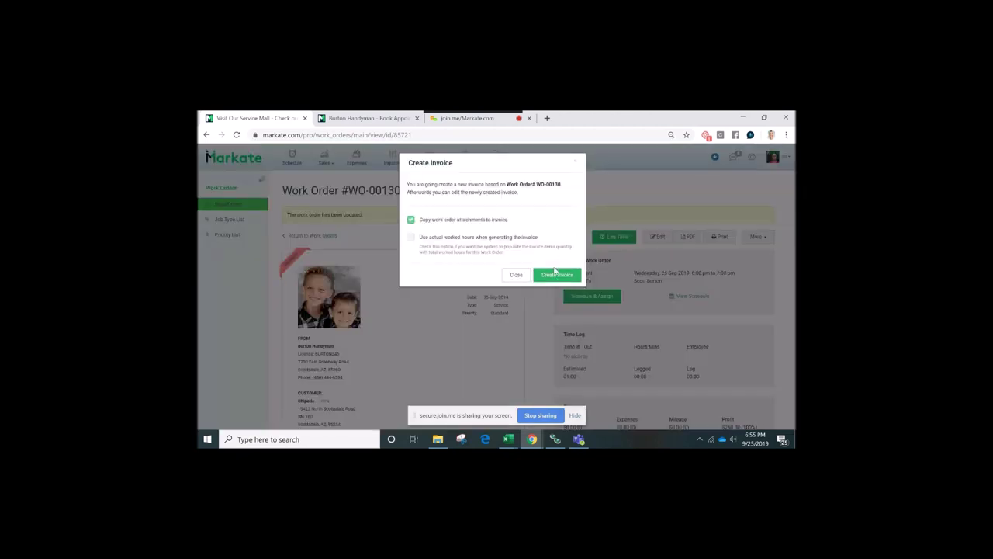
click(556, 272)
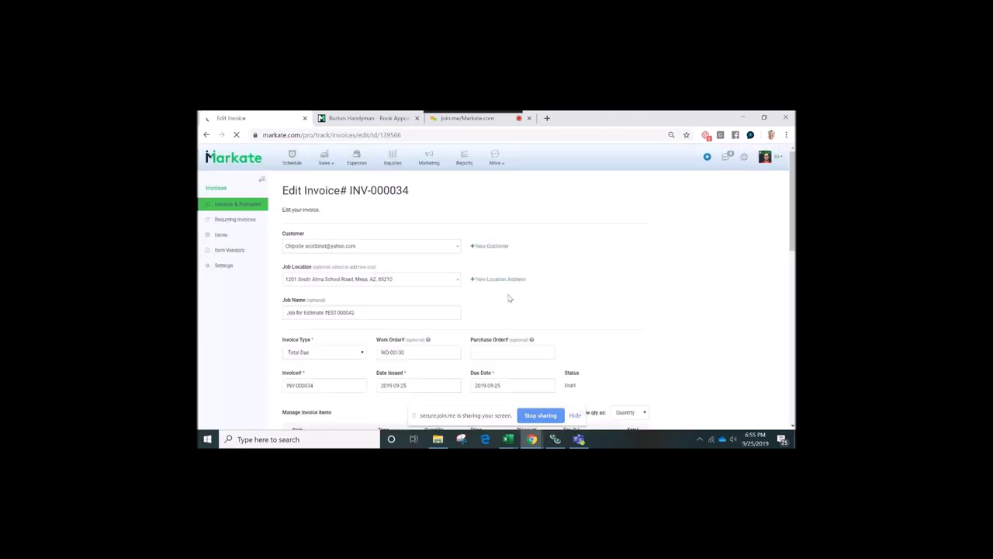
scroll(509, 298, down, 3)
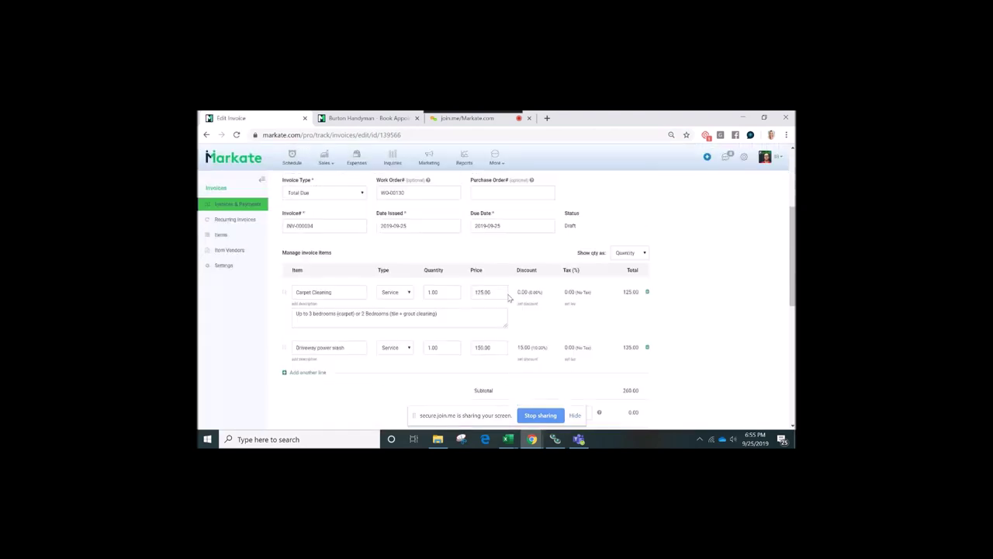
scroll(509, 298, down, 2)
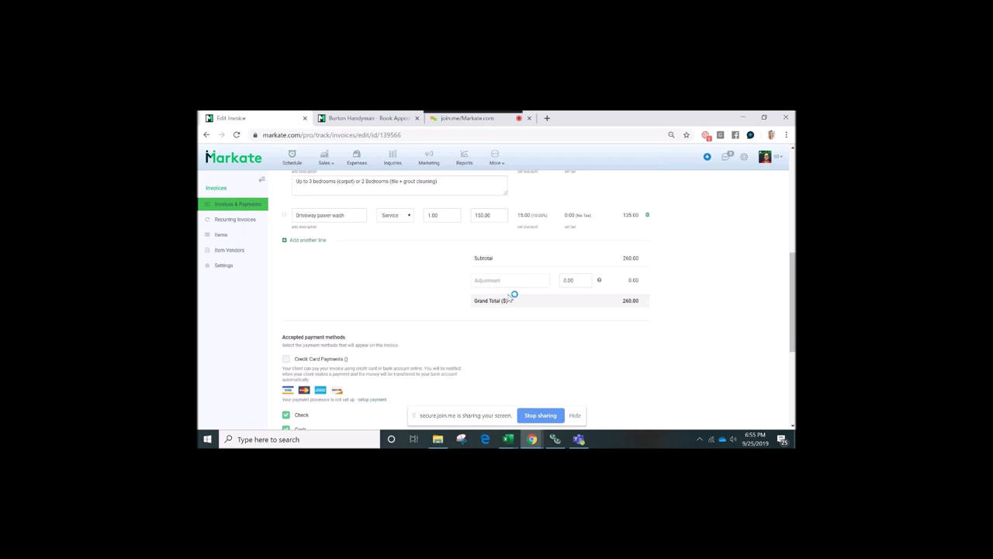
scroll(409, 308, down, 1)
scroll(409, 308, down, 1)
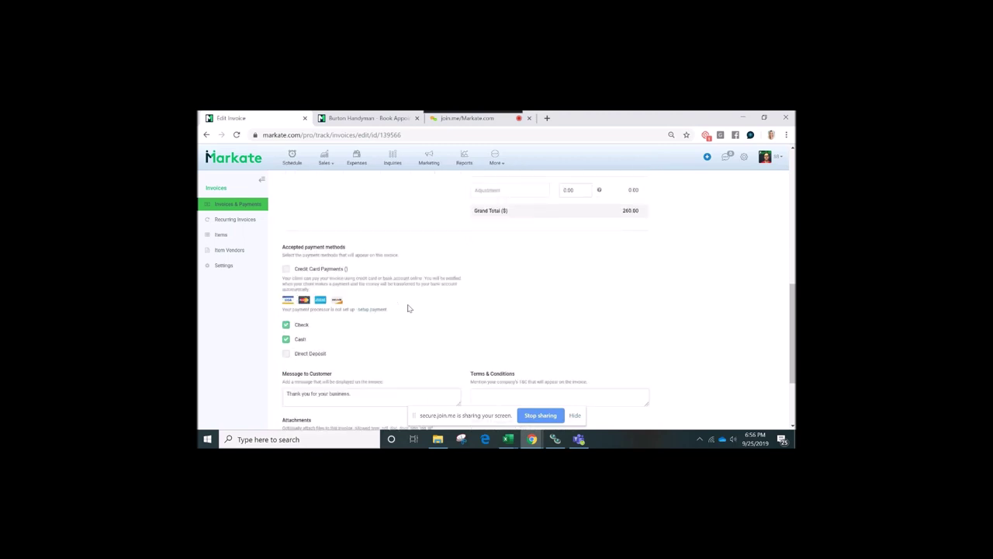
scroll(326, 334, down, 2)
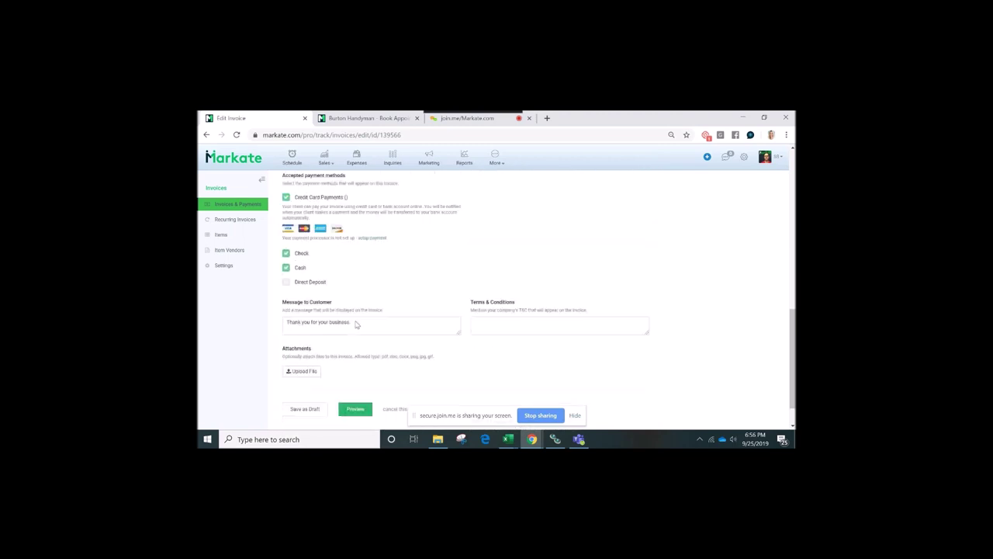
scroll(356, 325, down, 1)
Turn off Credit Card Payments so the invoice accepts only check and cash
click(354, 371)
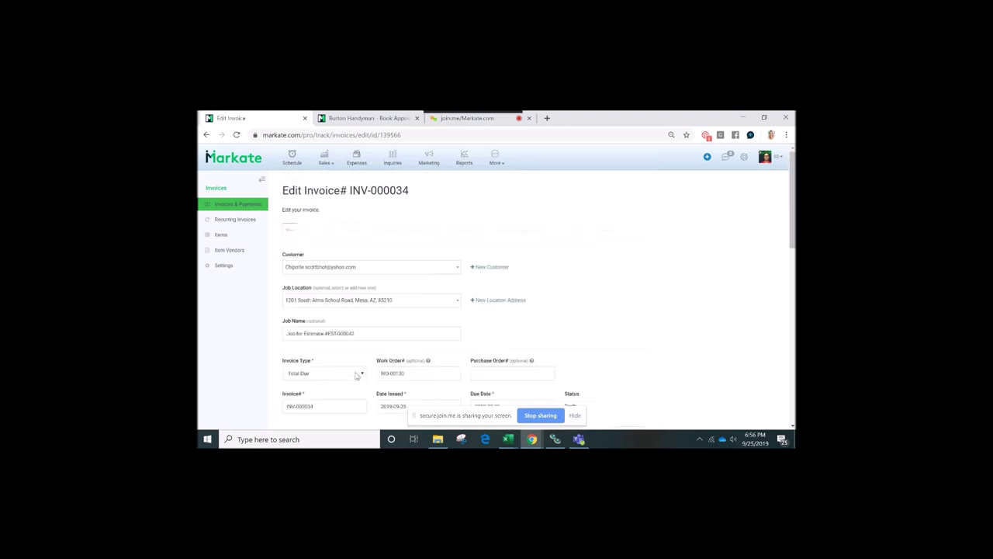
scroll(540, 312, down, 1)
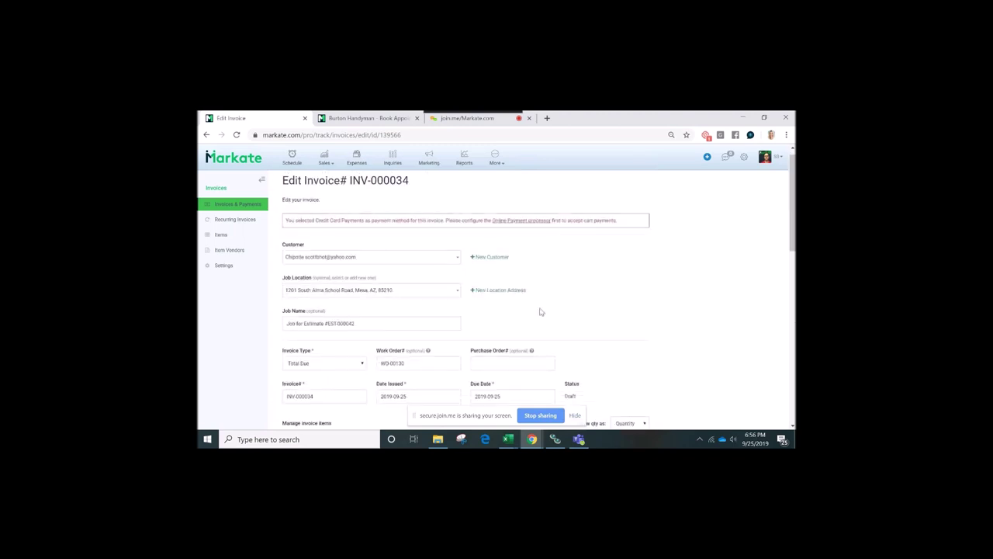
scroll(540, 312, down, 15)
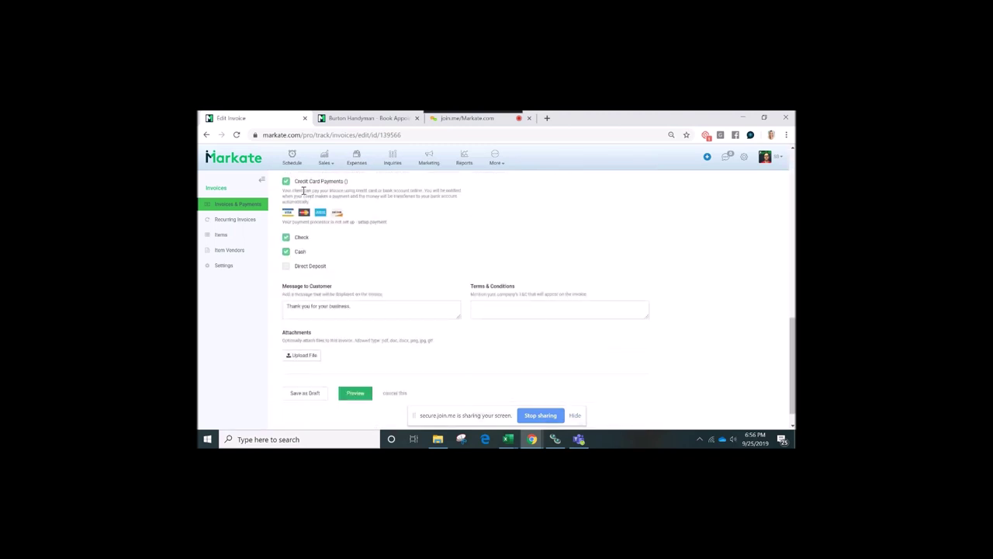
click(286, 182)
Preview invoice INV-000034 and scroll through its service lines and $260.00 balance due
click(361, 390)
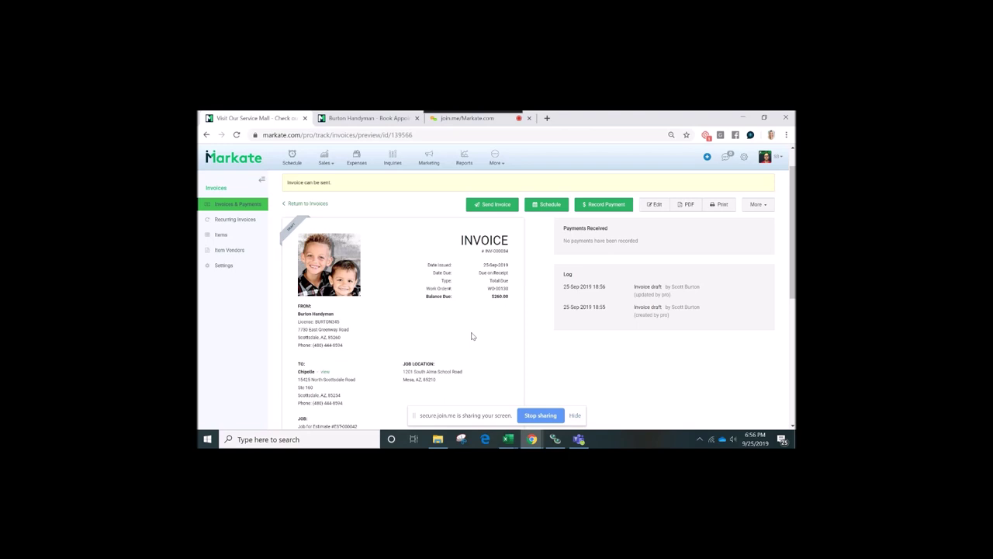
scroll(472, 336, down, 3)
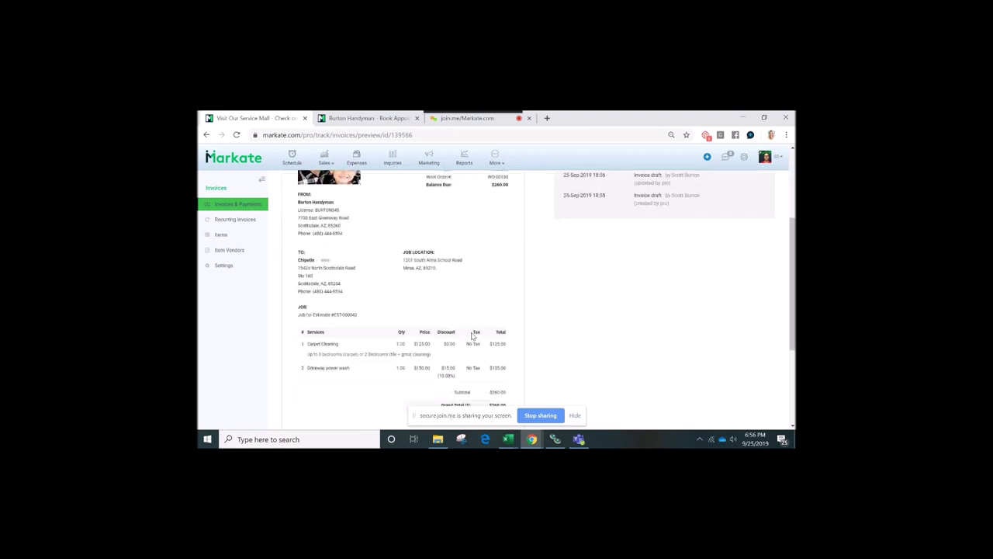
scroll(472, 336, down, 4)
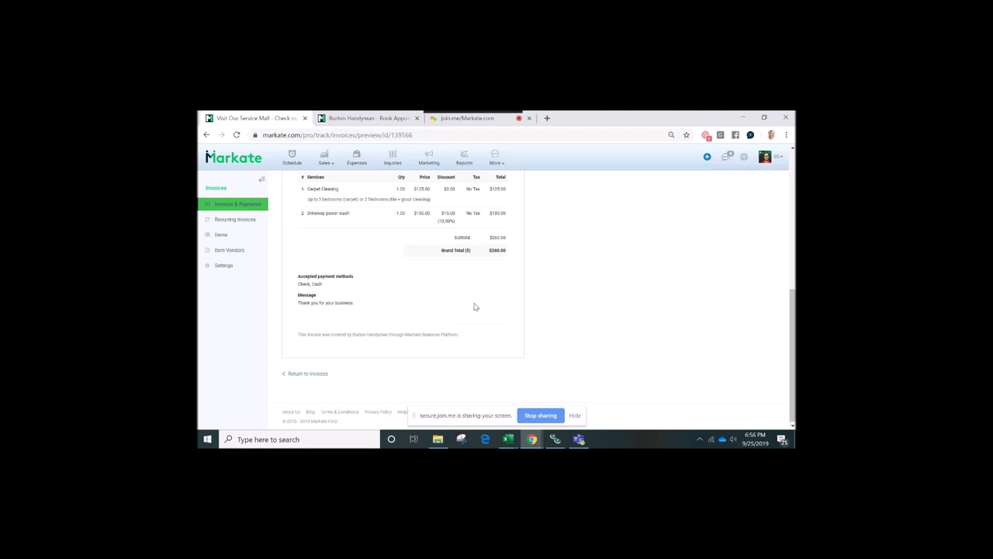
scroll(475, 308, up, 5)
scroll(475, 308, up, 3)
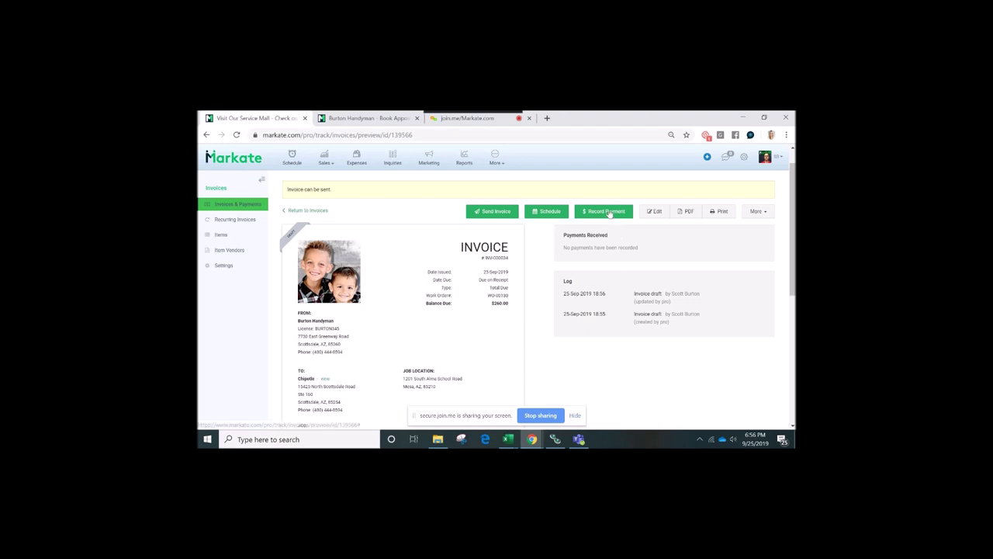
Record a $260.00 Cash payment against invoice INV-000034, leaving $0.00 due
click(610, 212)
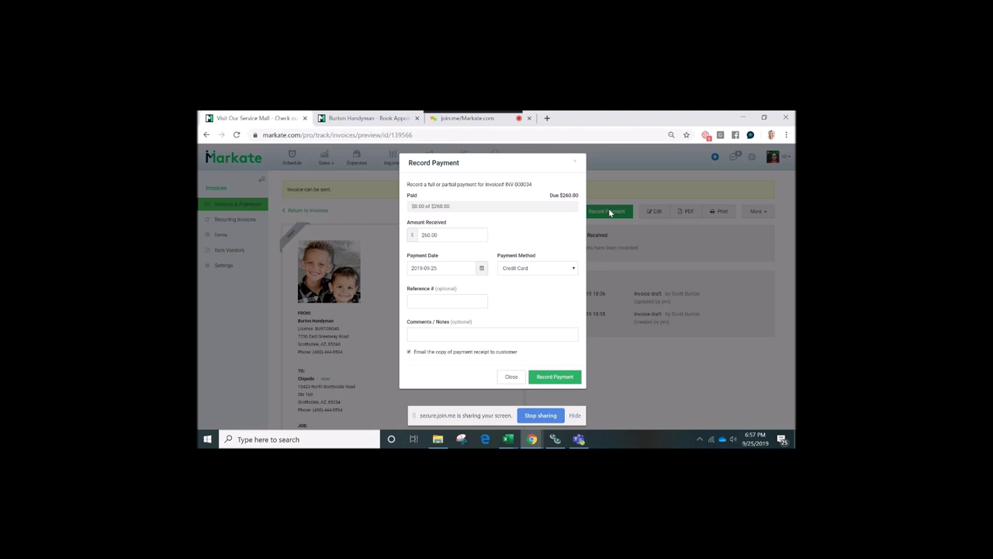
click(546, 269)
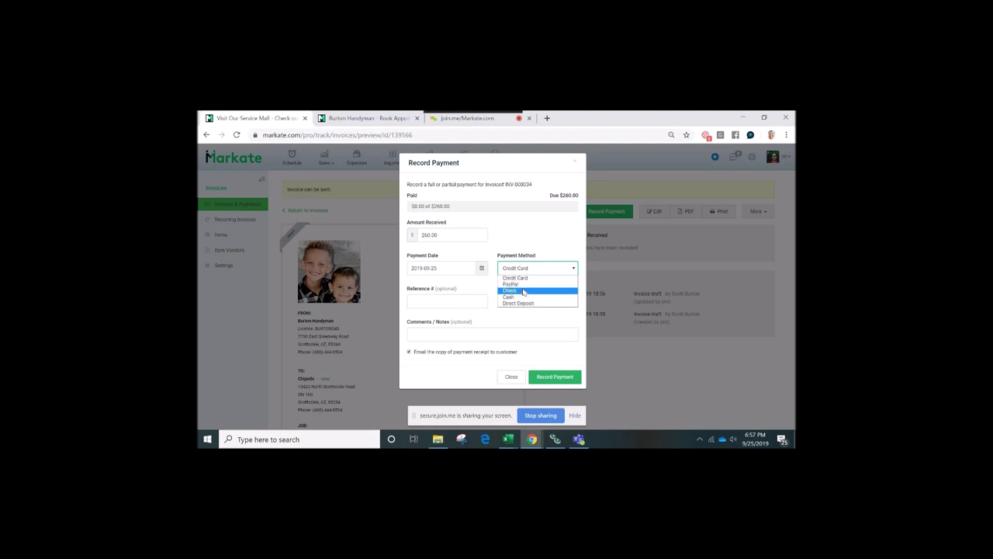
click(518, 296)
click(554, 378)
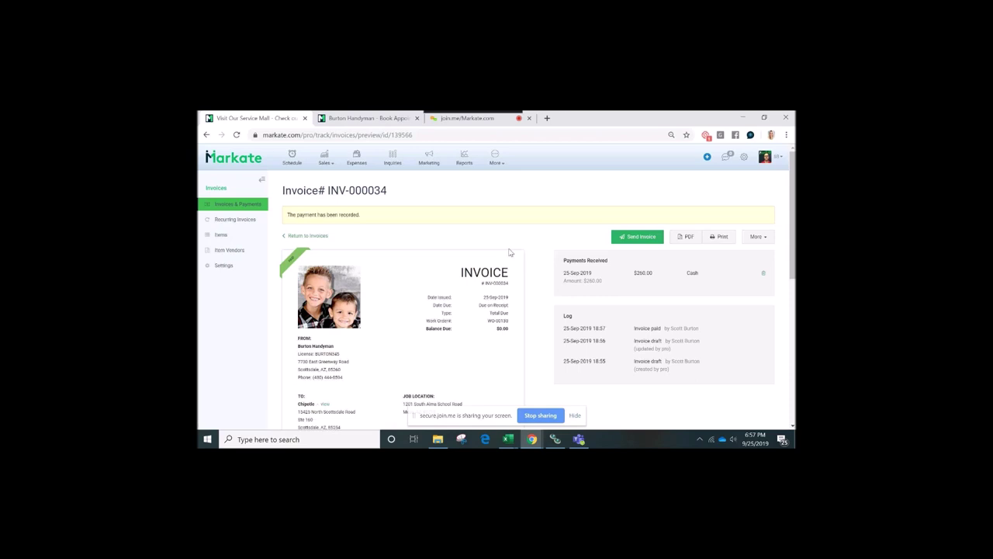
click(495, 161)
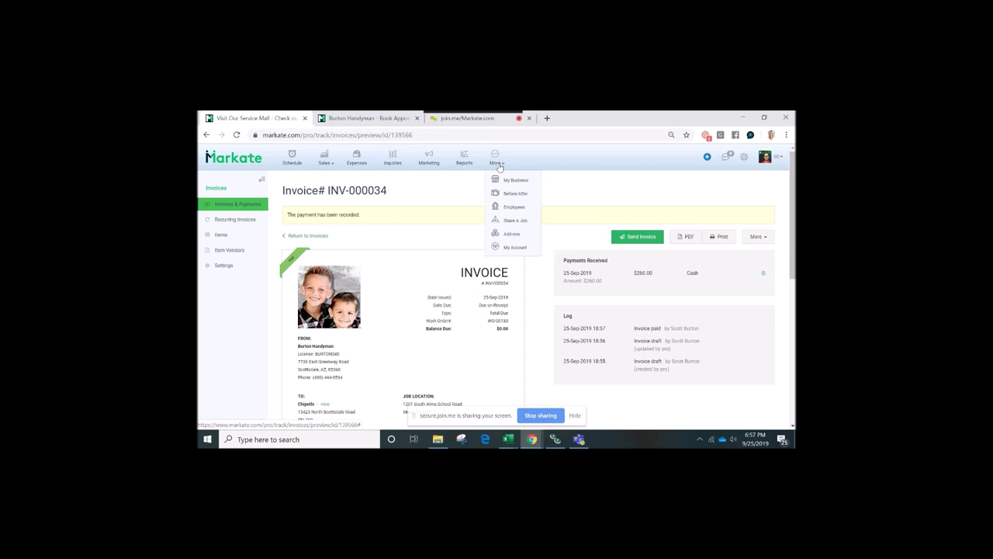
Go to Marketing and scroll through the SMS Blast, Email Blast and Deals & Steals cards
click(427, 163)
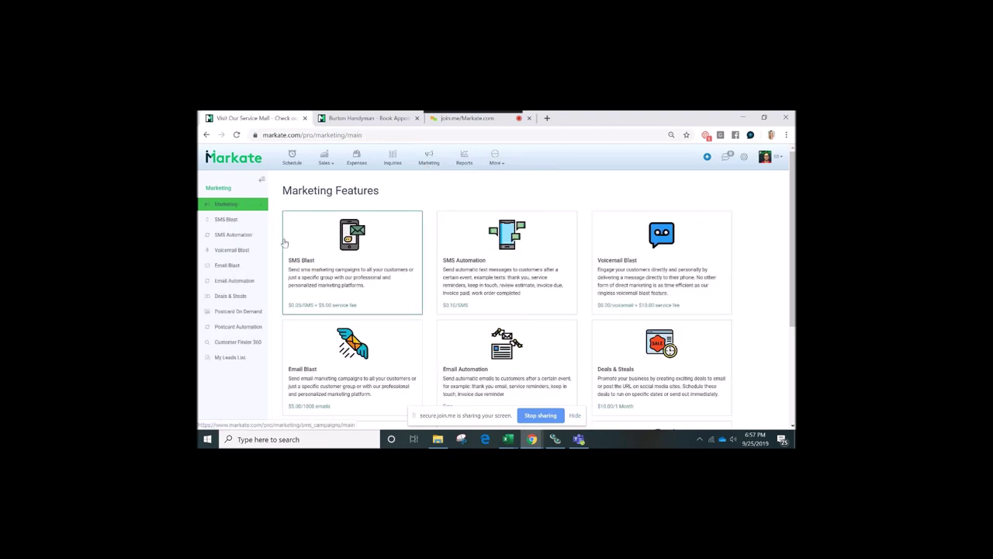
scroll(285, 242, down, 1)
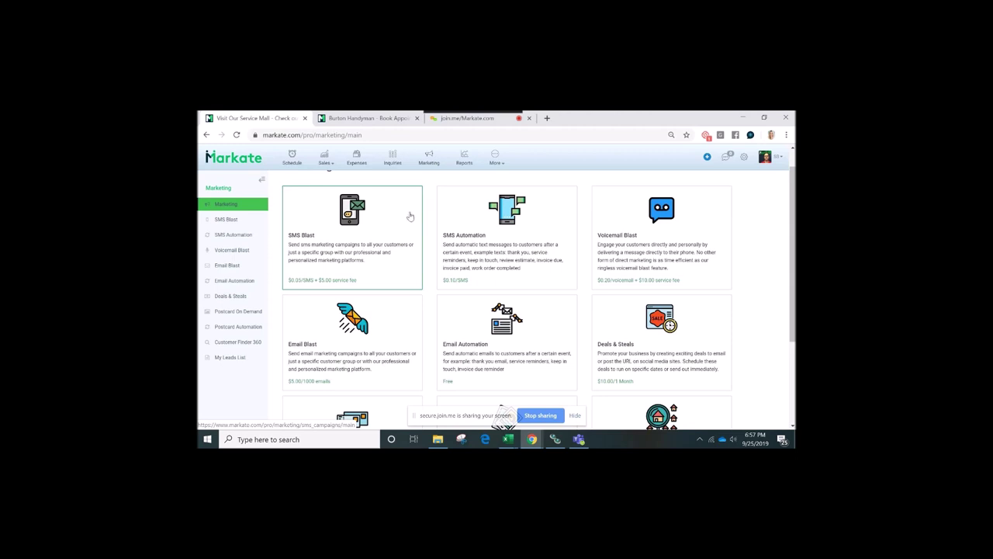
scroll(500, 259, down, 1)
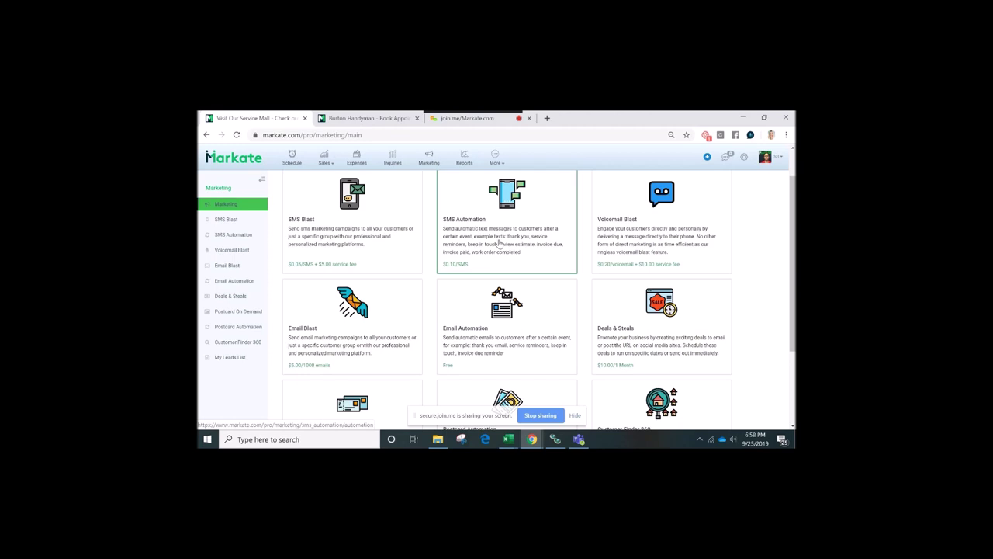
scroll(499, 244, down, 1)
scroll(499, 244, down, 1)
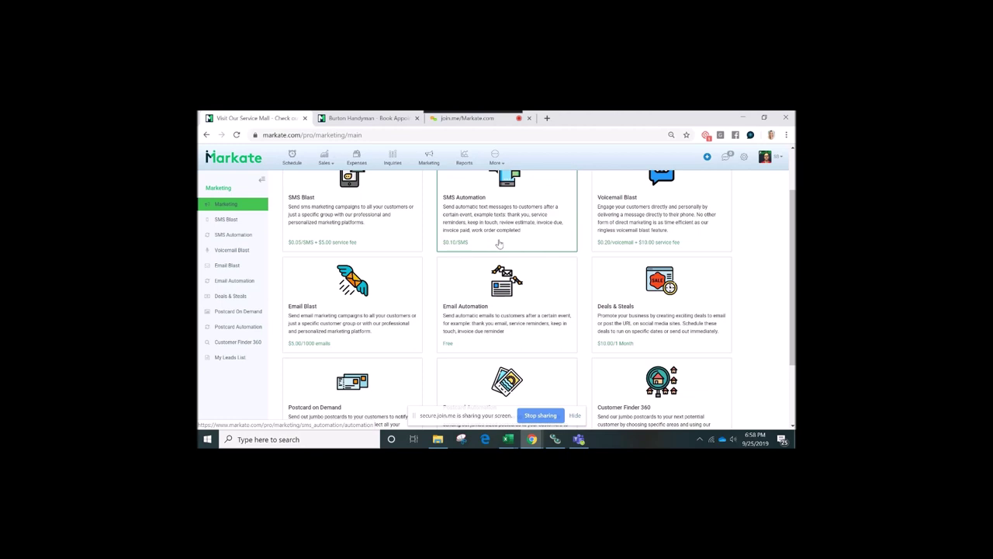
scroll(499, 244, down, 1)
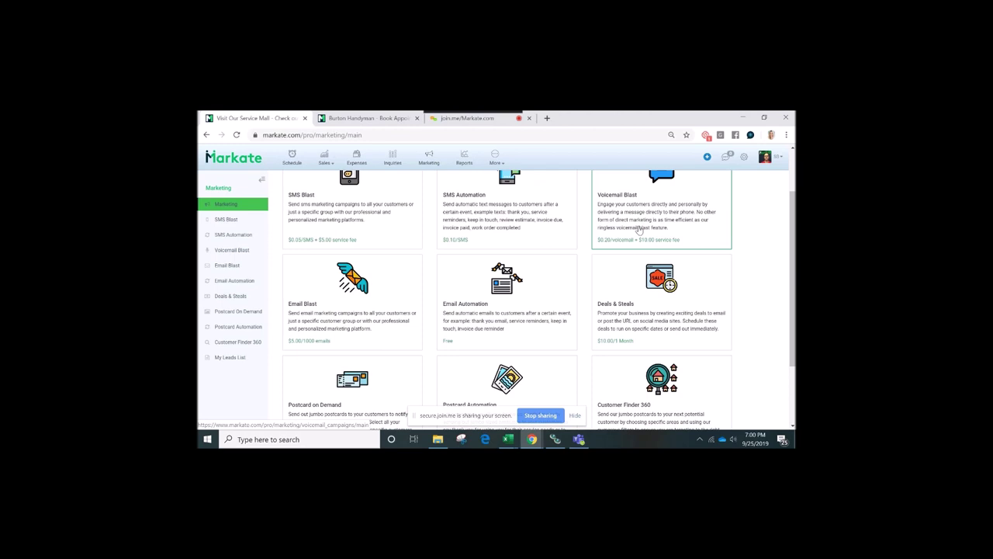
scroll(638, 229, down, 1)
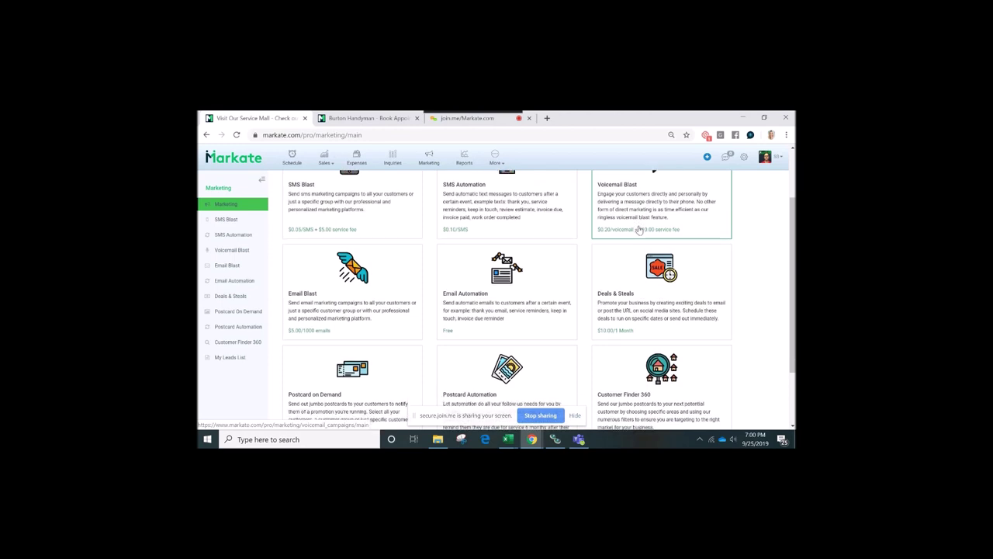
scroll(583, 270, down, 1)
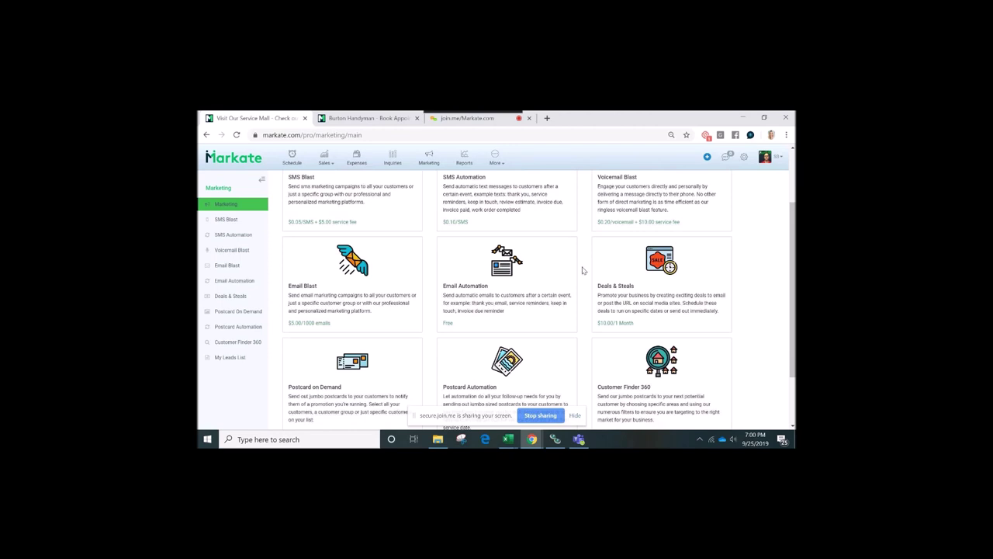
scroll(583, 271, down, 1)
scroll(584, 270, up, 1)
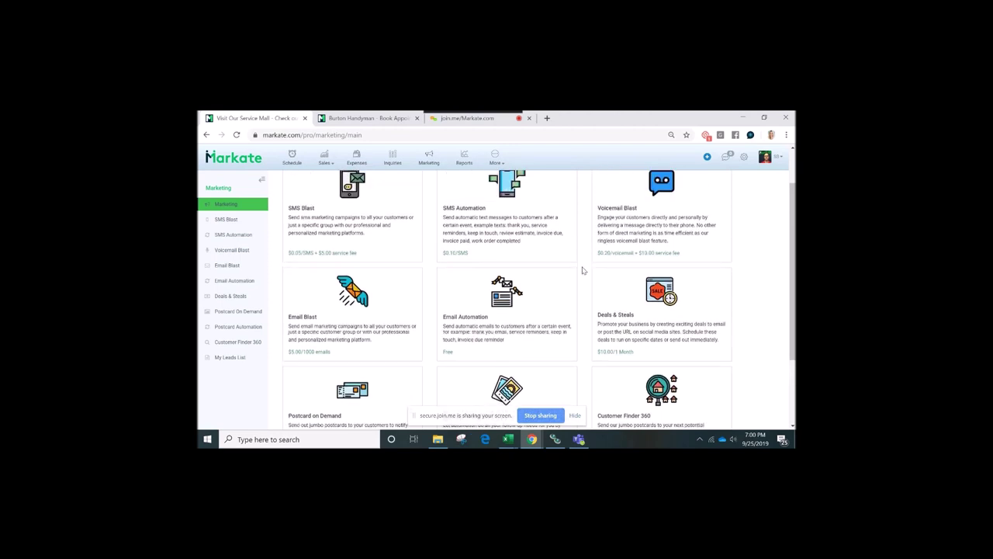
scroll(584, 270, up, 1)
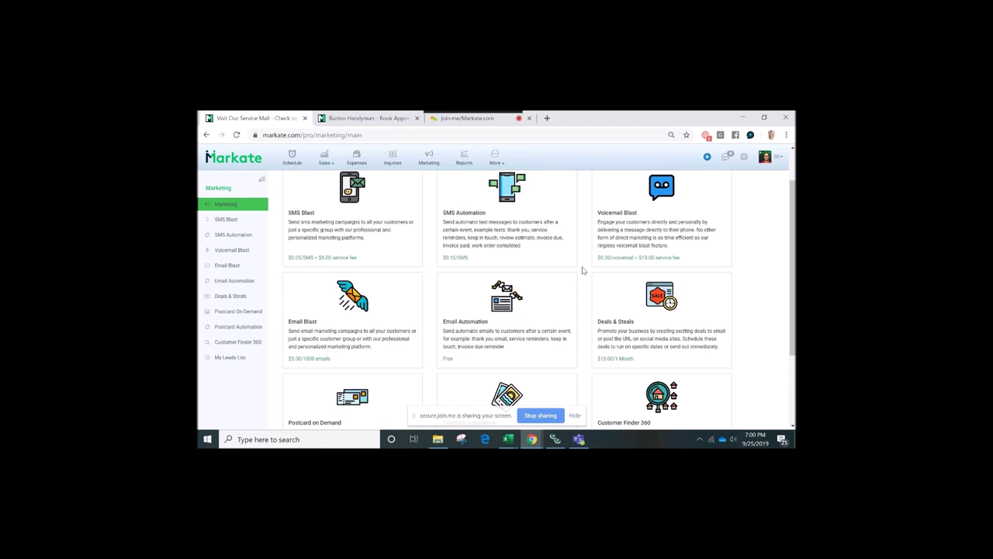
scroll(584, 270, down, 1)
scroll(583, 270, down, 1)
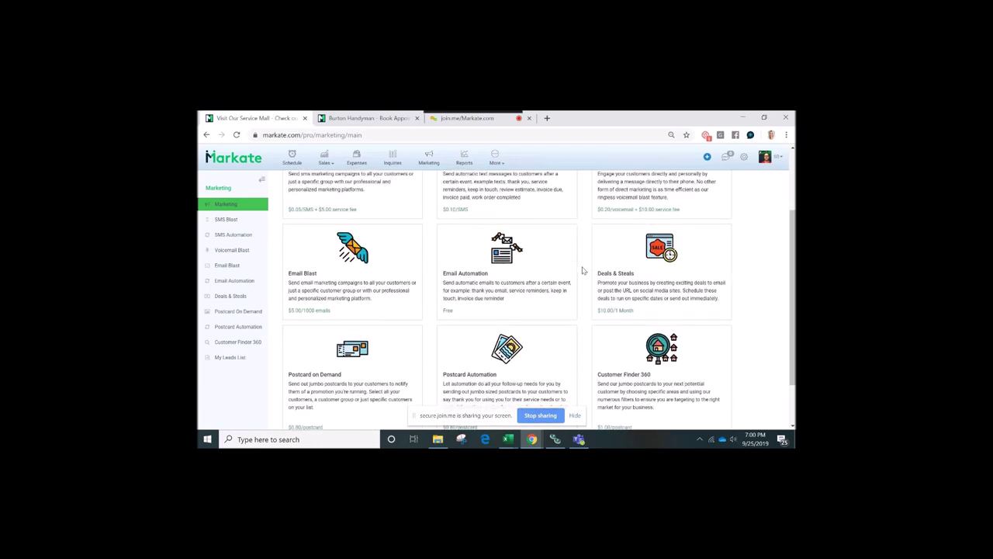
scroll(583, 270, up, 2)
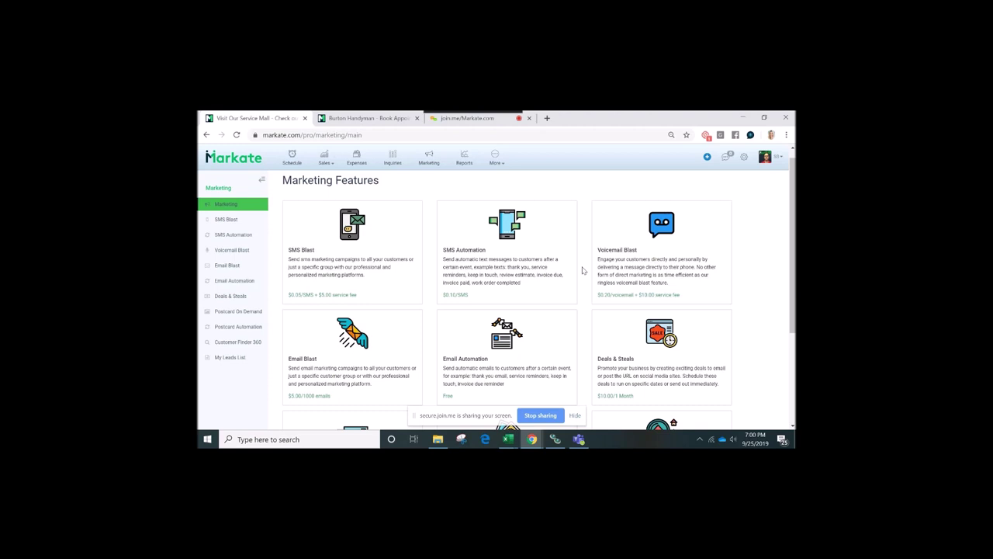
scroll(583, 270, down, 1)
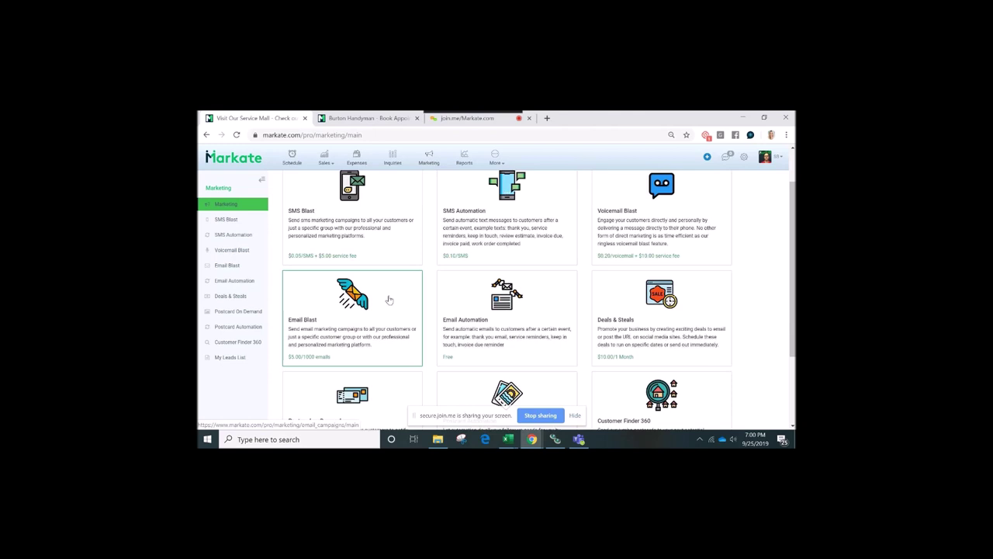
scroll(450, 300, down, 1)
scroll(515, 301, down, 1)
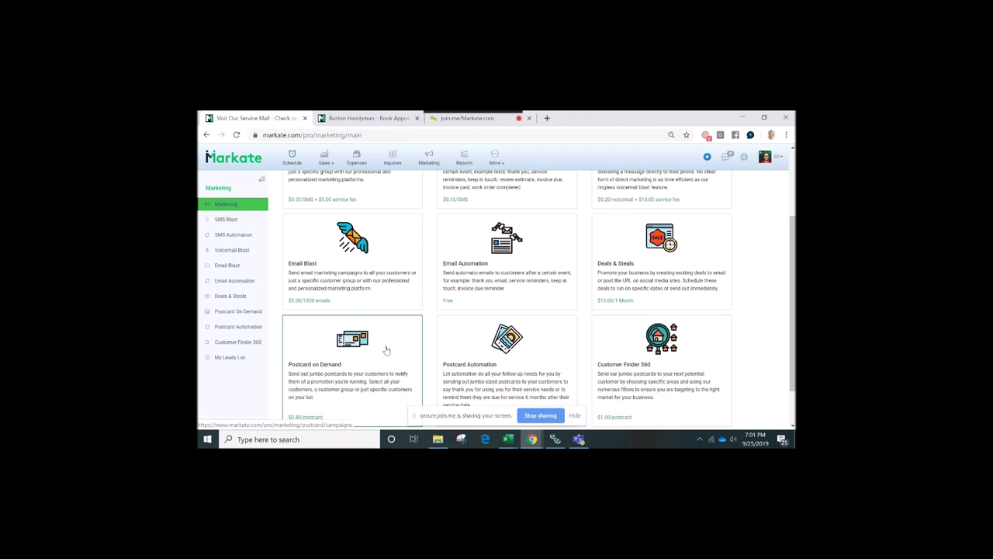
scroll(635, 363, down, 1)
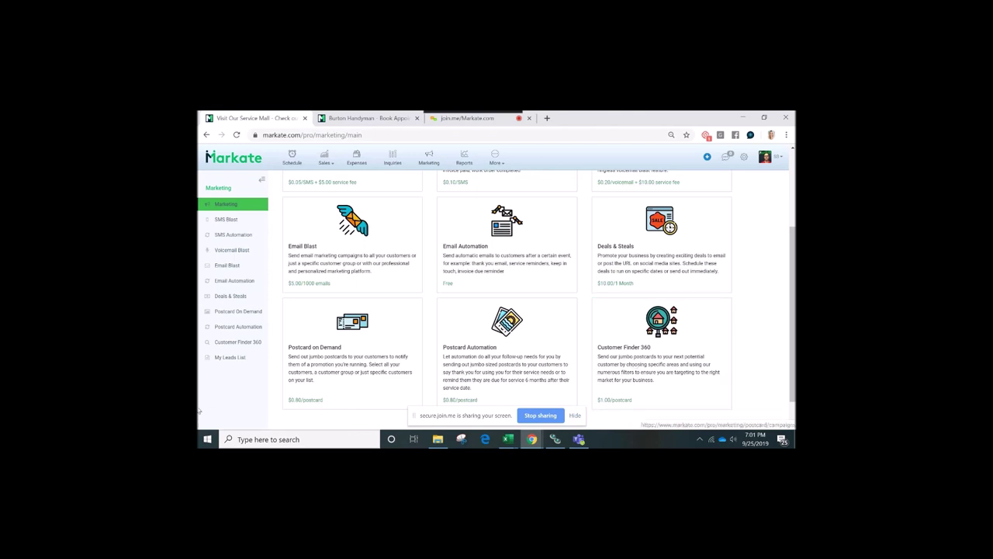
Open Customer Finder 360 and zoom the satellite map out one level
click(250, 343)
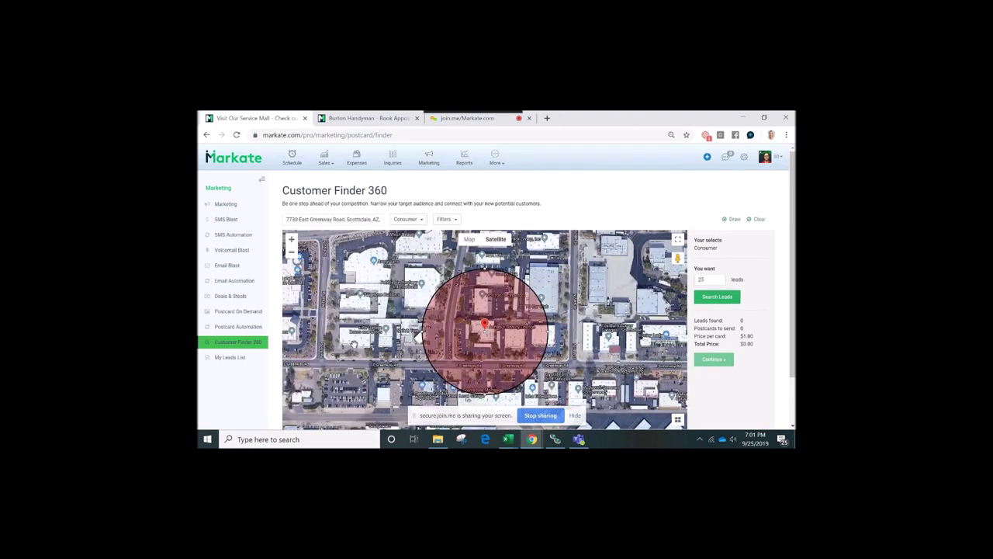
scroll(526, 246, down, 1)
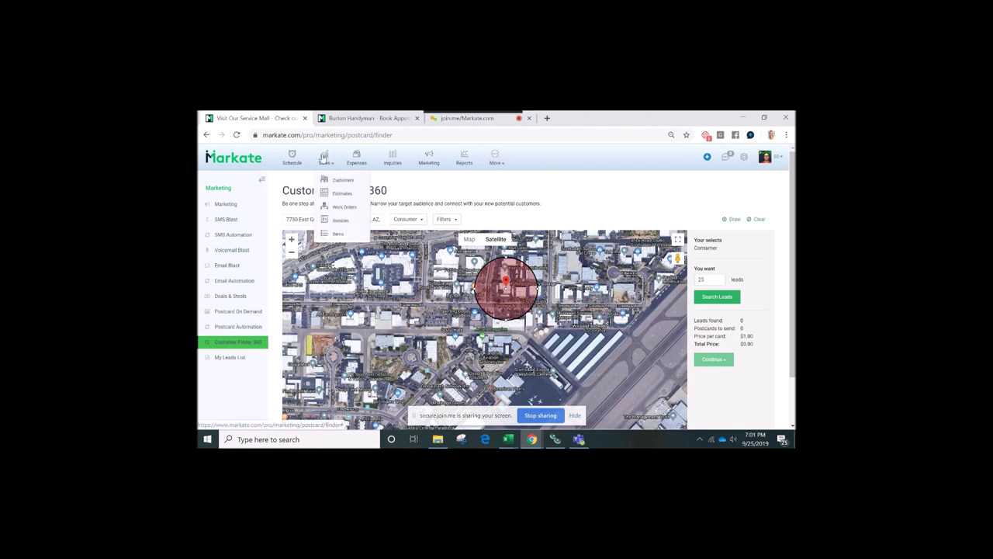
Reopen Customer Finder 360 and drag the red radius circle outward over a much larger area
click(206, 134)
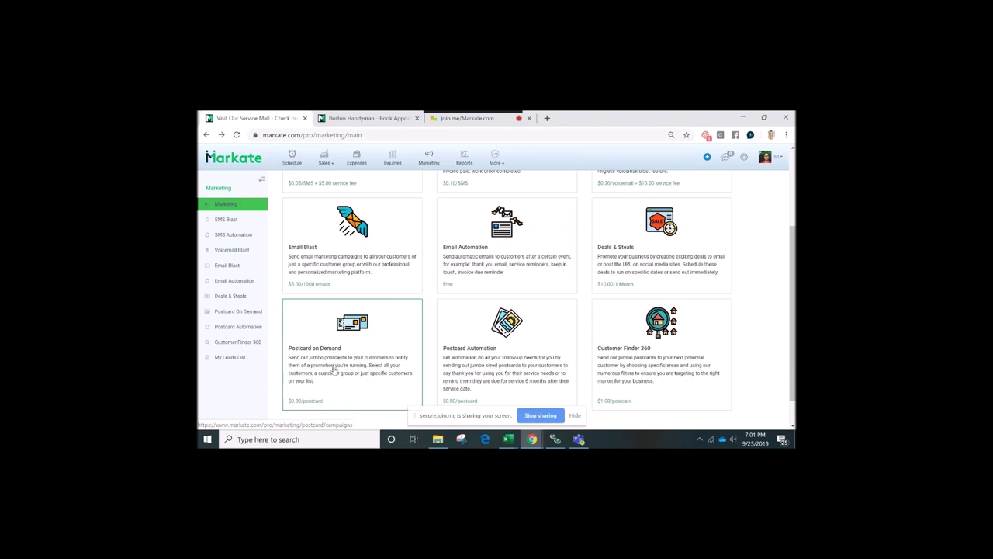
click(626, 357)
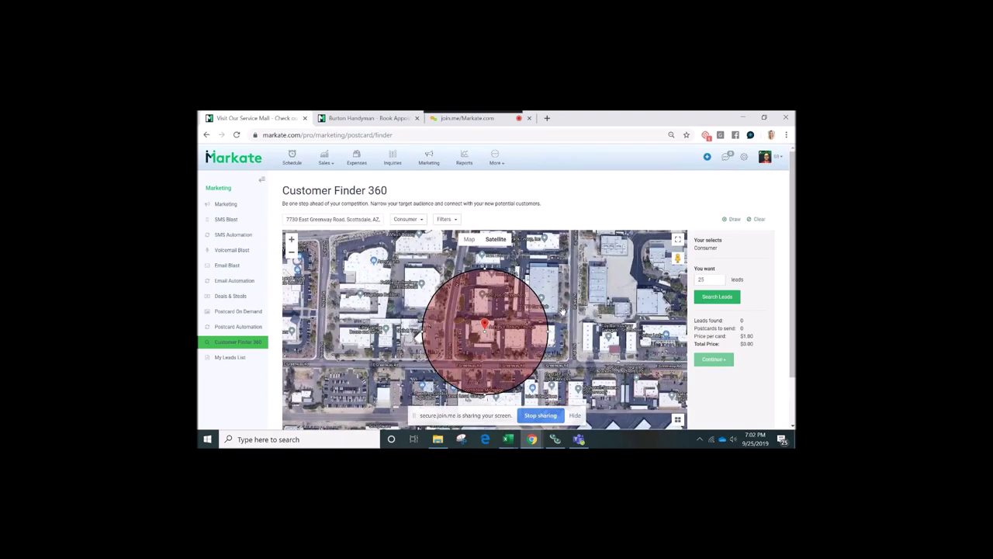
scroll(563, 311, down, 1)
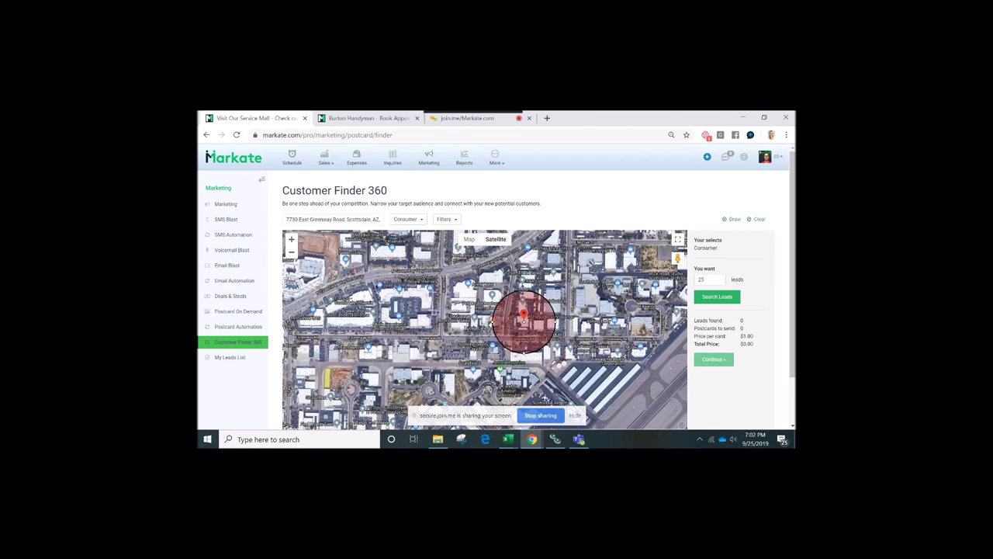
drag(521, 288, 524, 281)
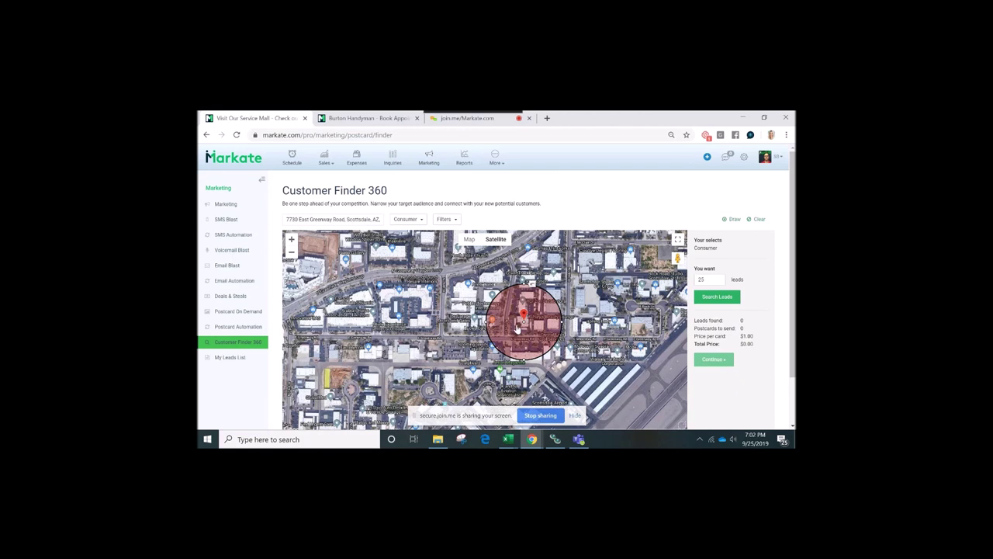
drag(486, 321, 398, 322)
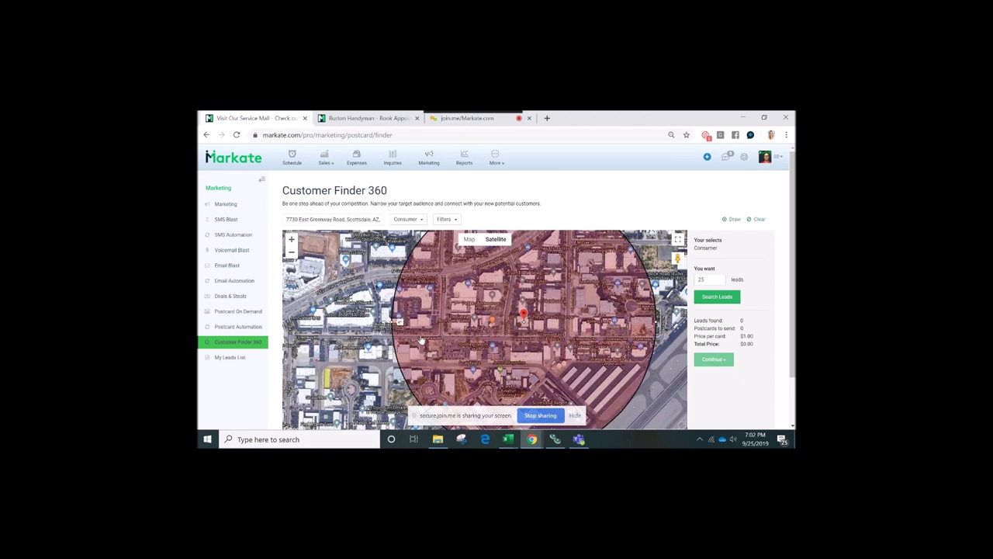
key(ctrl+plus)
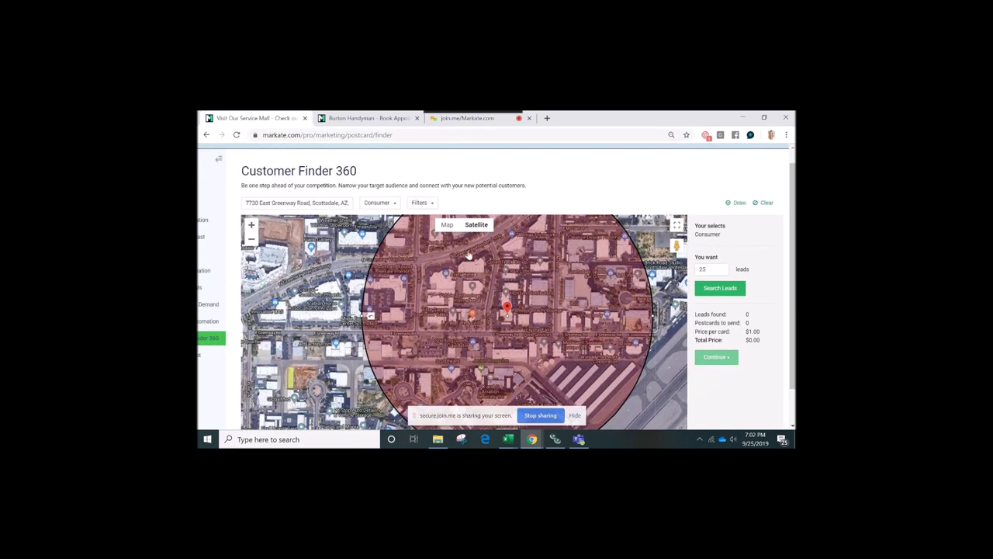
click(393, 204)
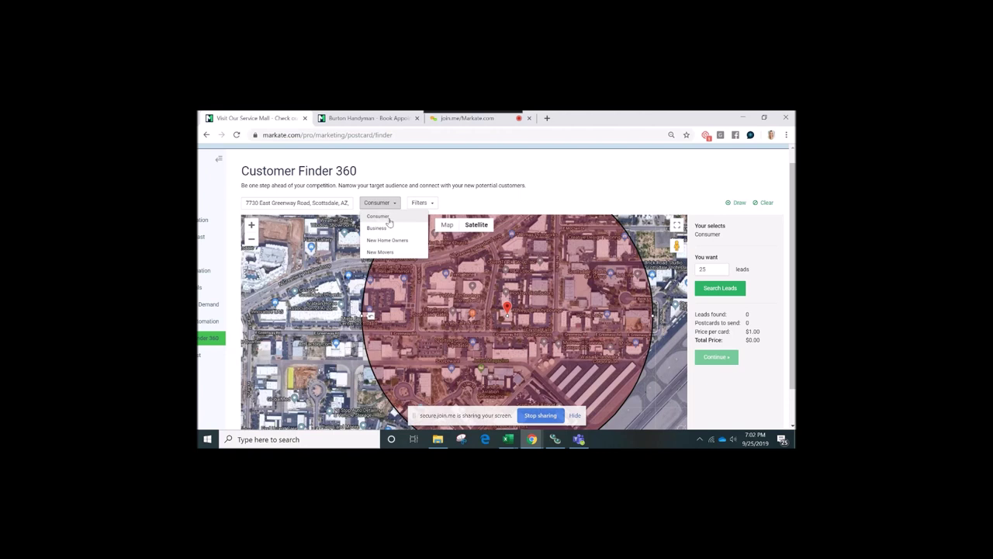
click(380, 217)
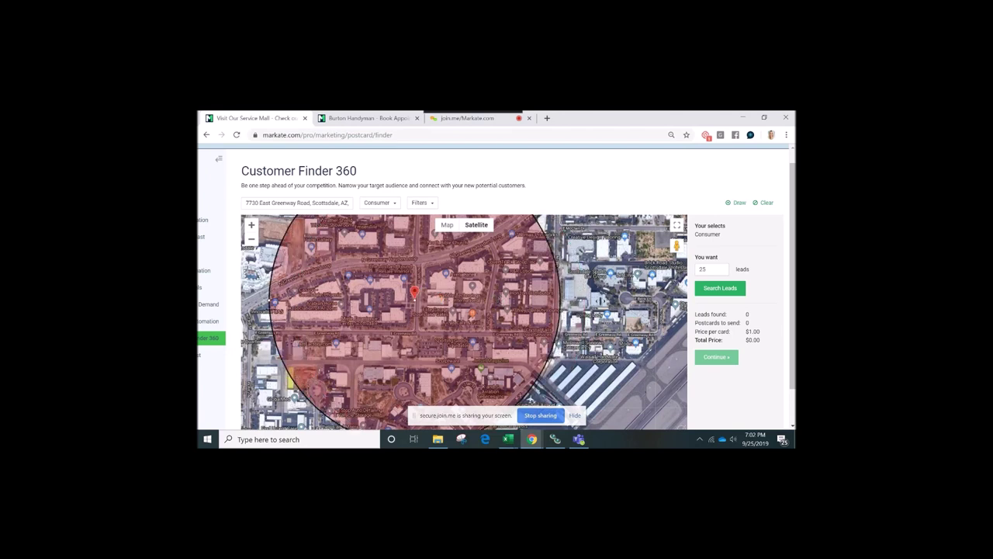
click(433, 204)
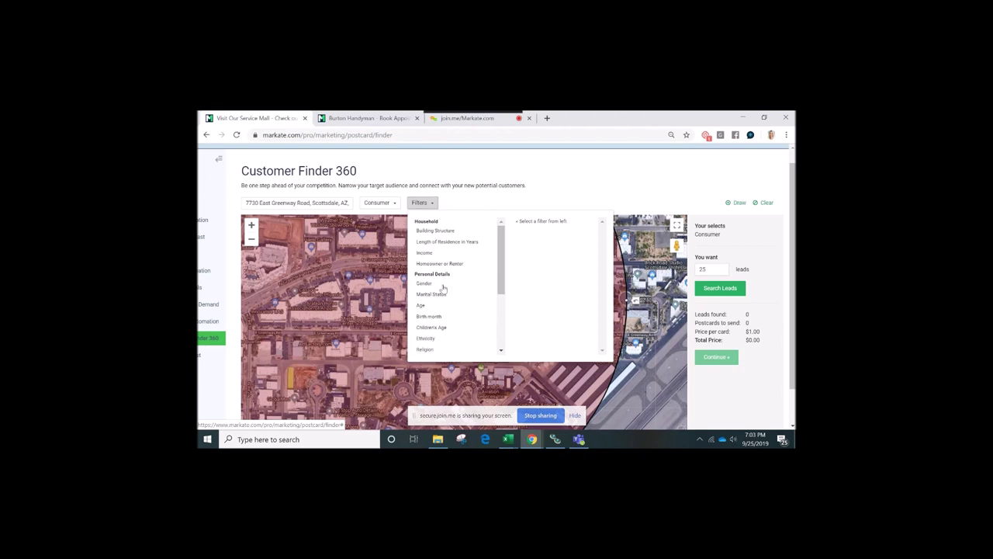
drag(503, 258, 482, 289)
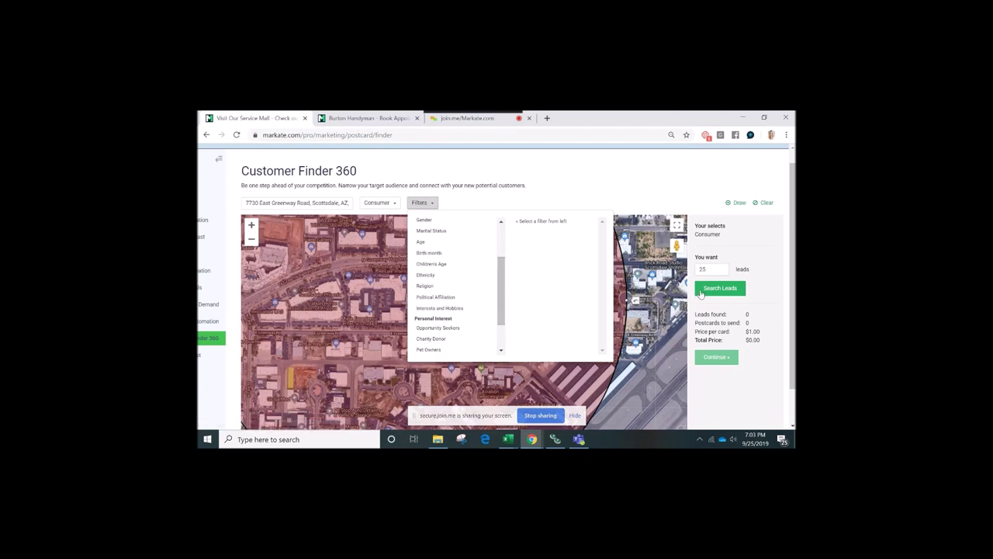
double_click(714, 269)
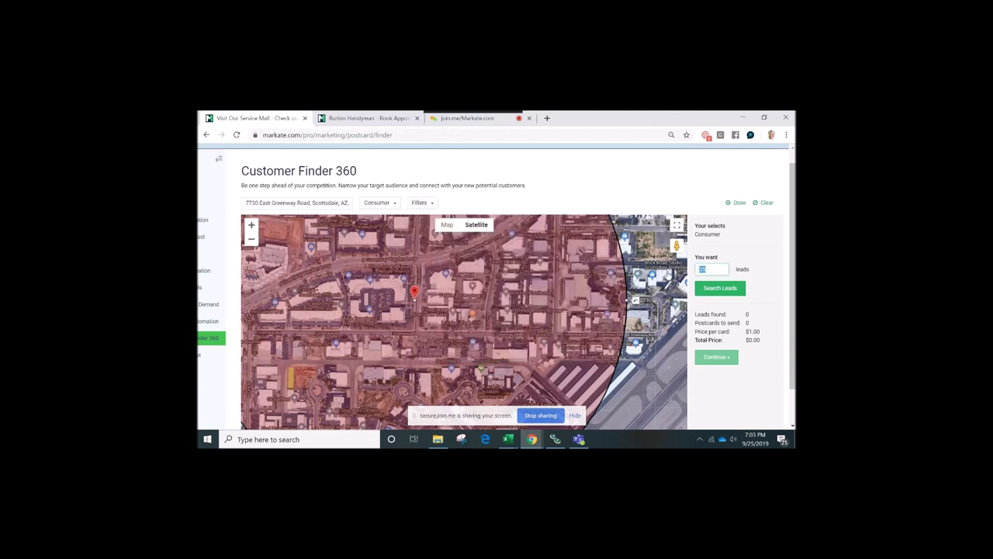
Search for 100 leads in the radius (245 found) and continue with 100 postcards at $100.00
text(100)
click(718, 290)
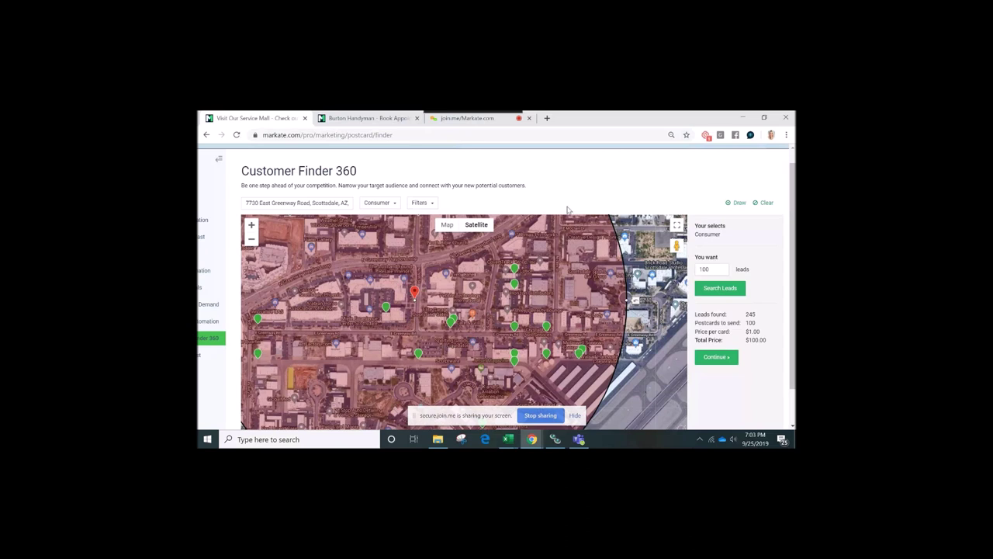
click(712, 358)
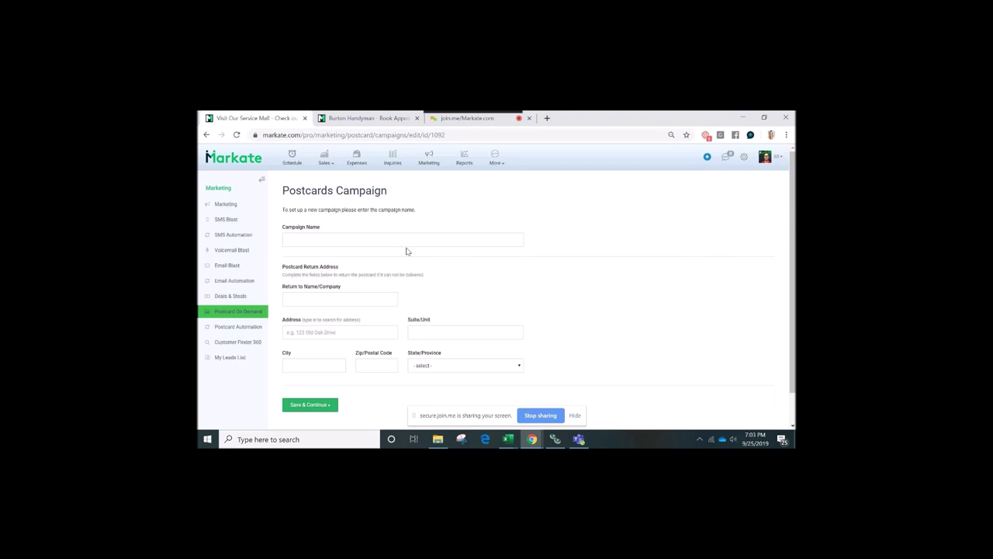
Name the campaign Test and fill in the return name and street address
scroll(405, 241, down, 1)
click(357, 216)
text(Test)
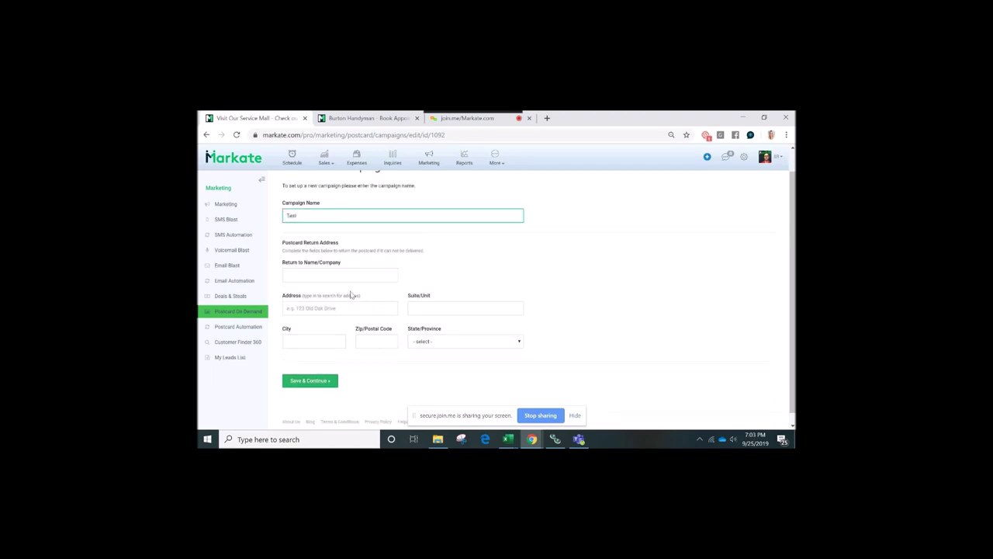
click(309, 379)
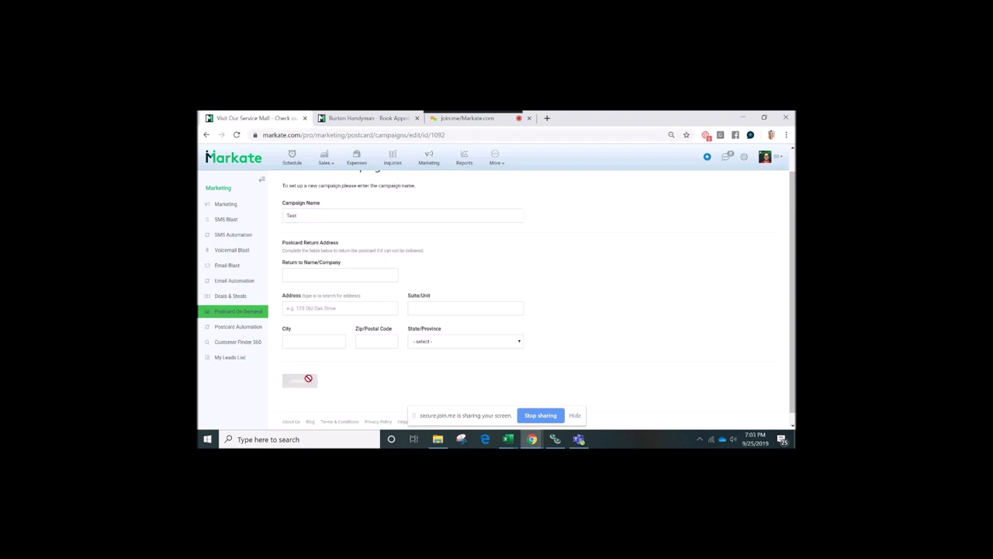
click(314, 321)
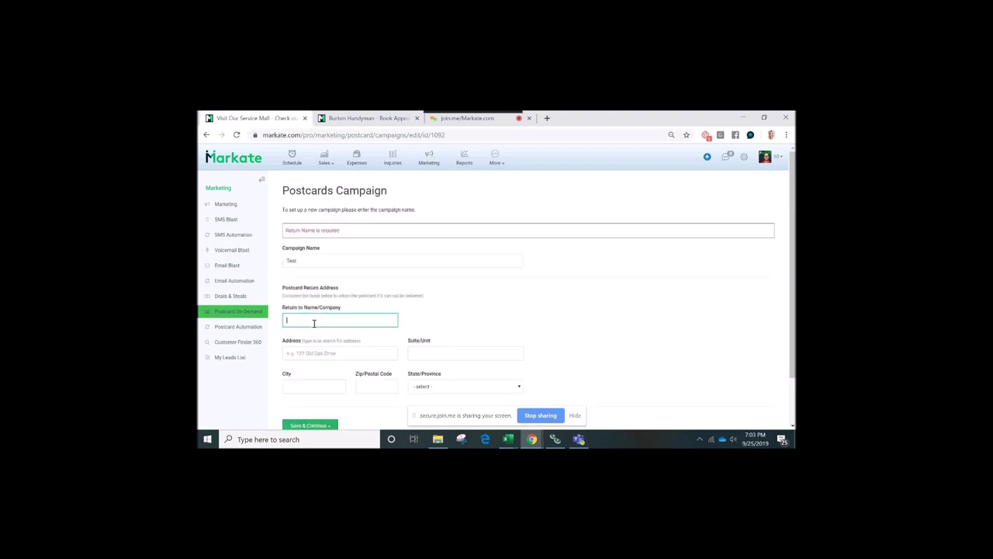
text(Test)
click(312, 354)
text(12943)
key(Tab)
click(303, 425)
Enter the return city, correct the zip code, pick the state, and save the return address
click(301, 387)
text(test)
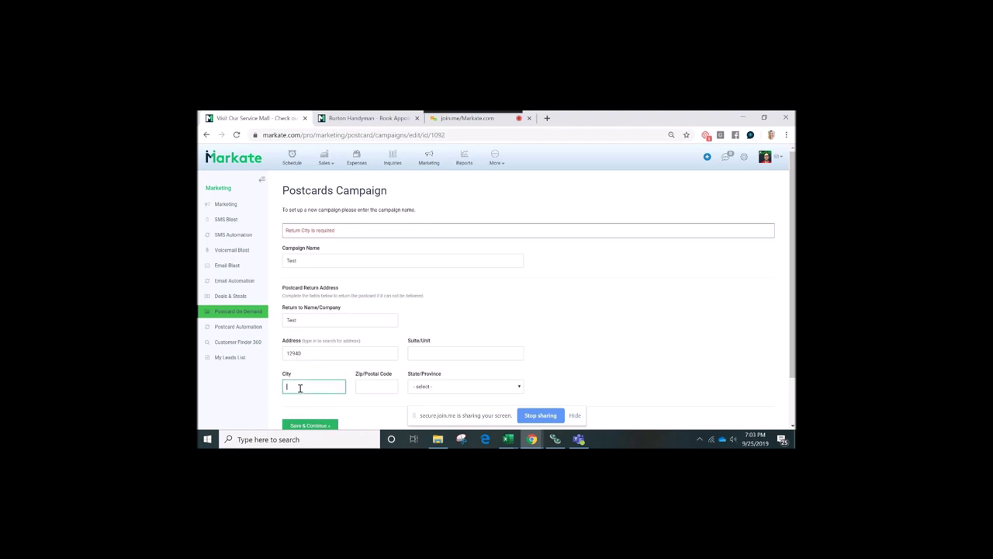
key(Tab)
text(785254)
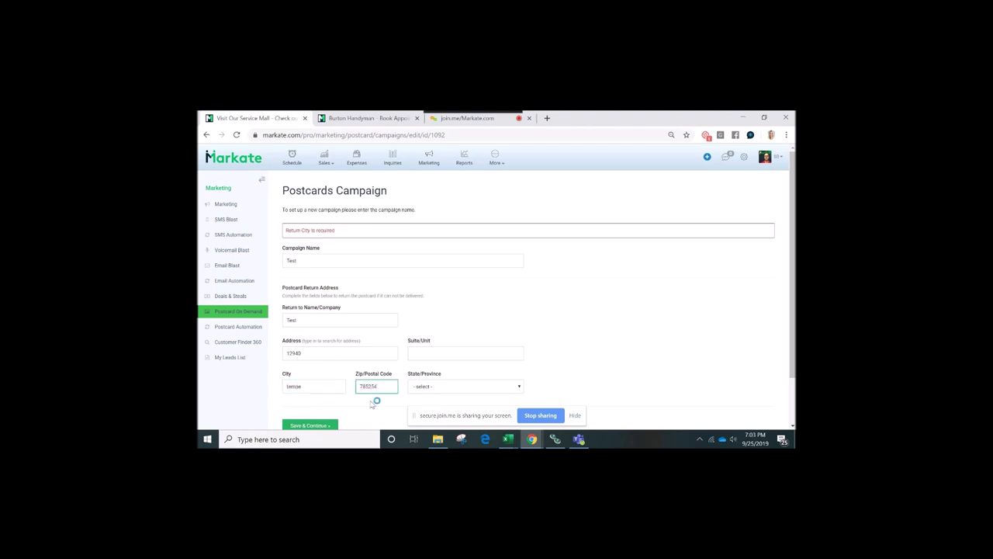
click(329, 426)
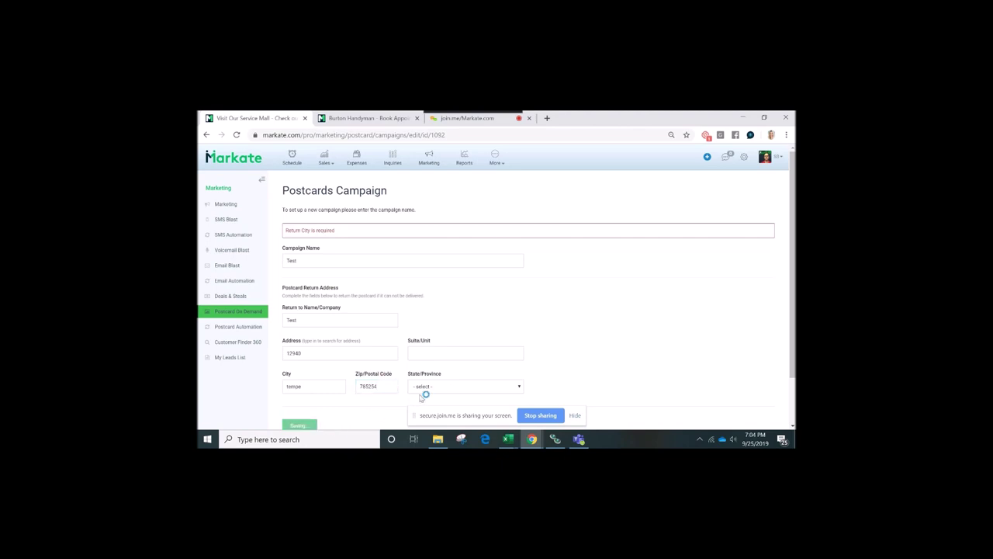
drag(392, 387, 344, 386)
text(85254)
key(Tab)
text(ar)
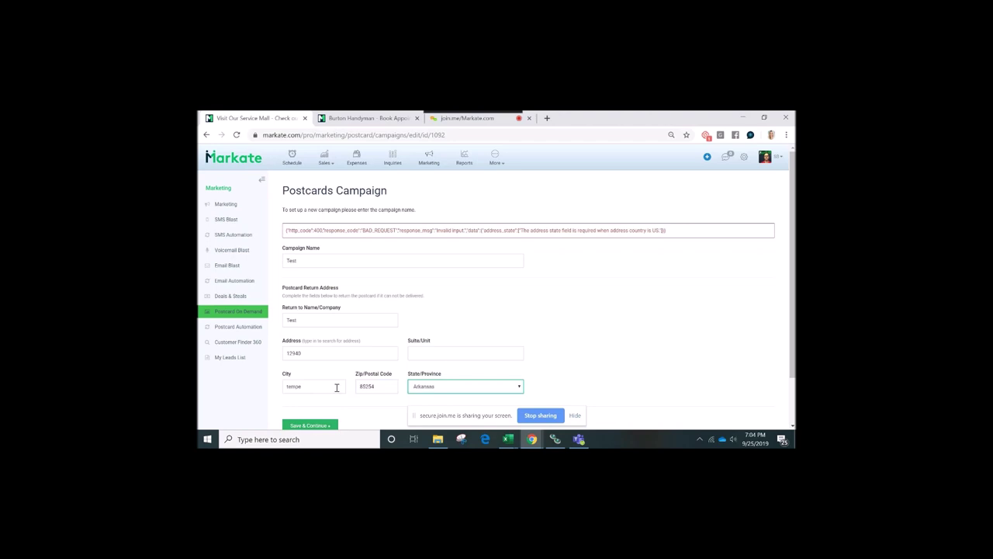
click(324, 425)
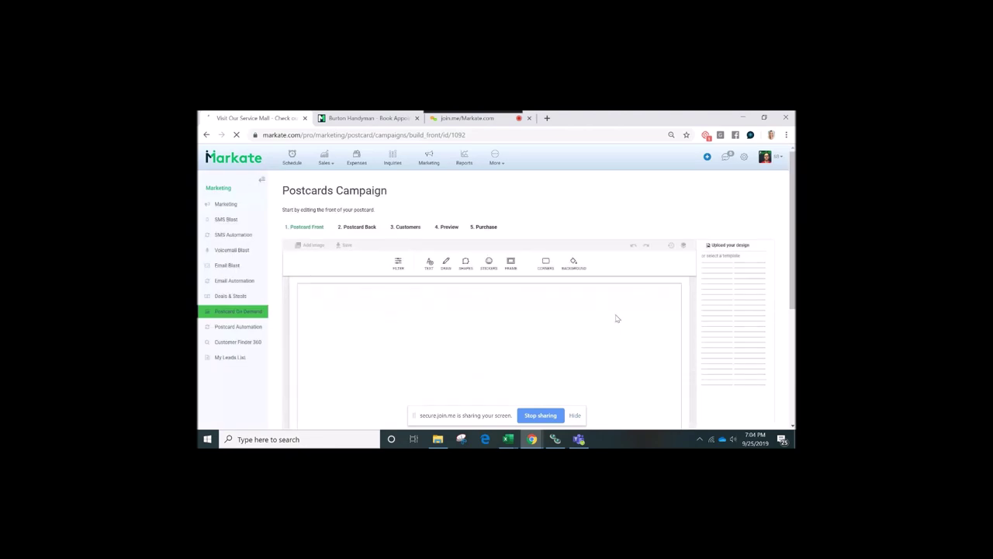
Try several front templates and settle on the snowman Merry Christmas design
scroll(617, 318, down, 1)
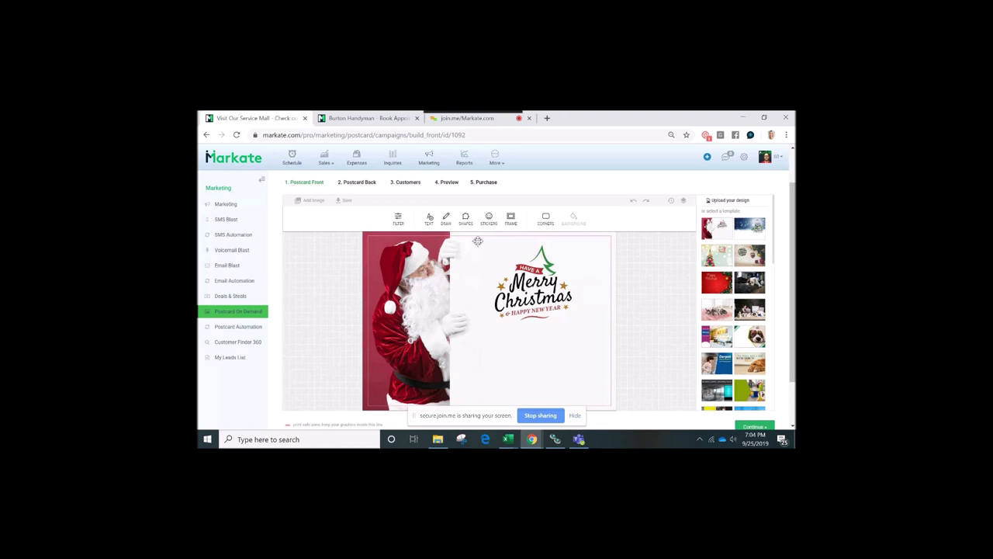
click(722, 312)
click(720, 335)
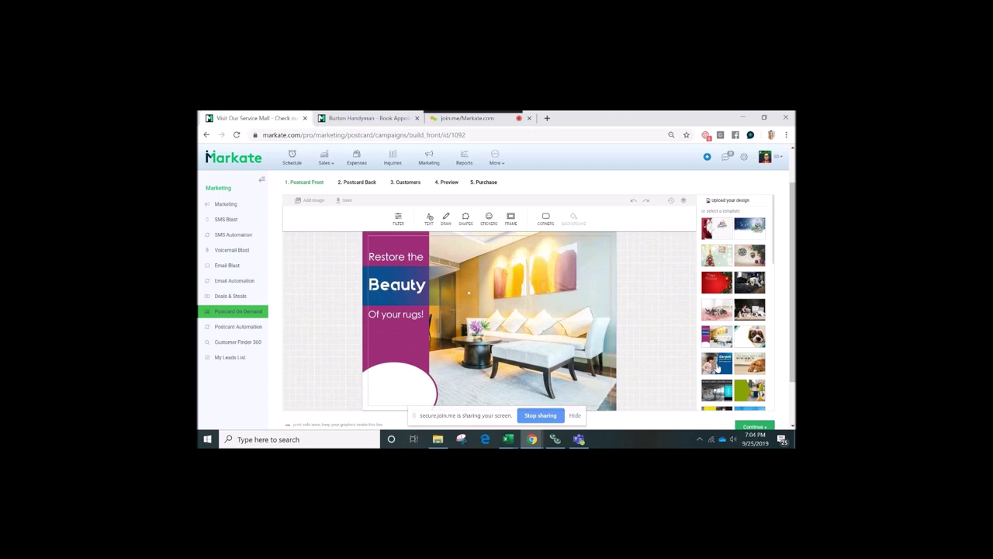
click(717, 368)
click(755, 359)
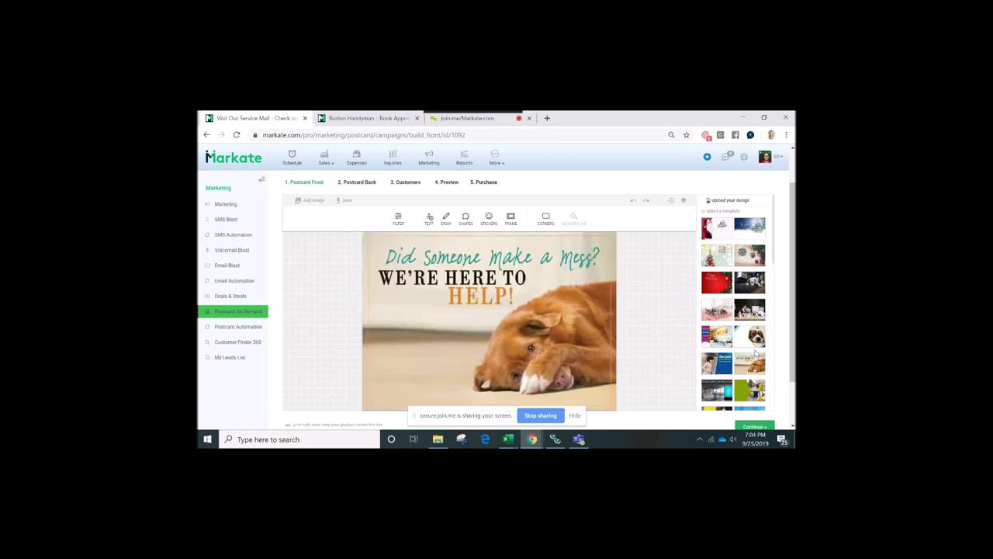
click(750, 335)
click(749, 230)
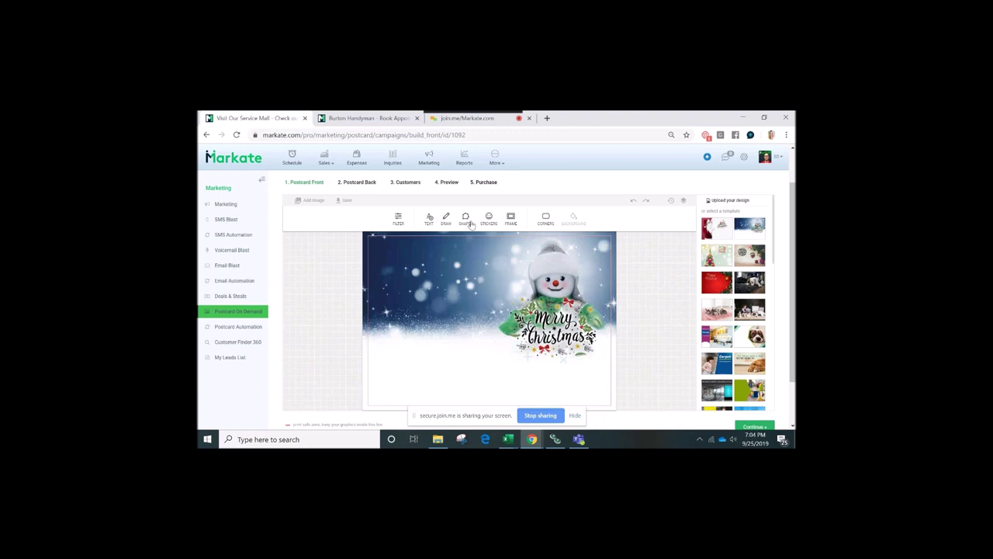
Bring up the TEXT options and review the snowman postcard front
click(429, 219)
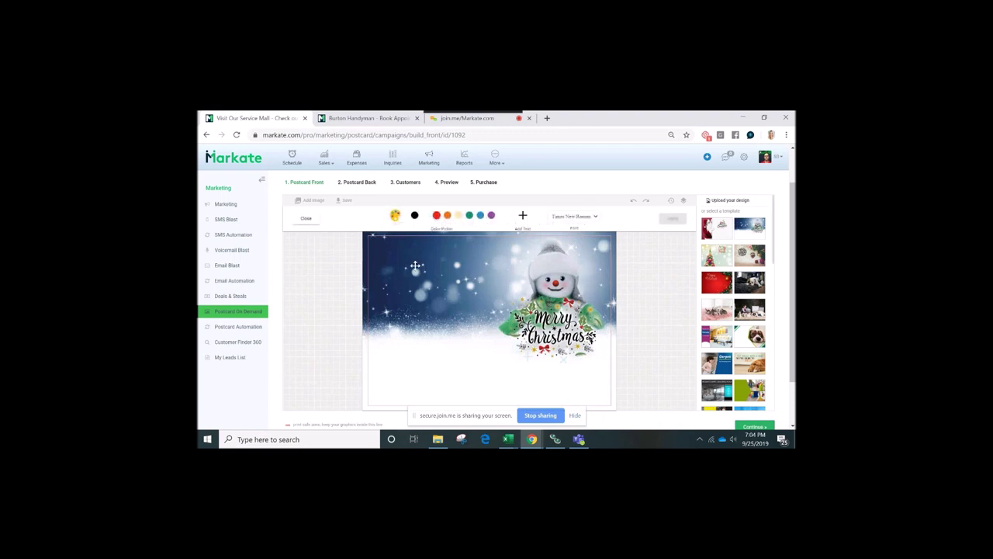
scroll(632, 285, down, 1)
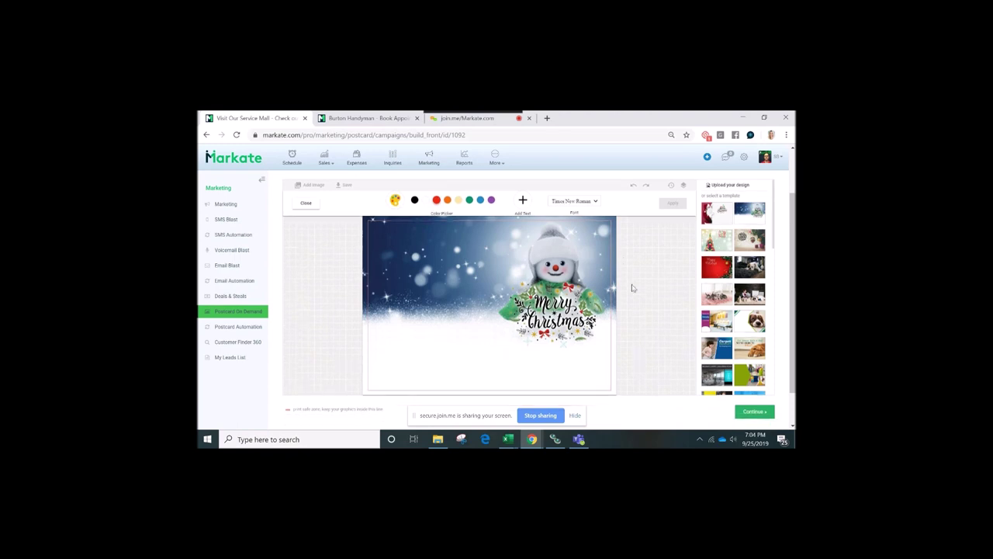
scroll(632, 287, up, 1)
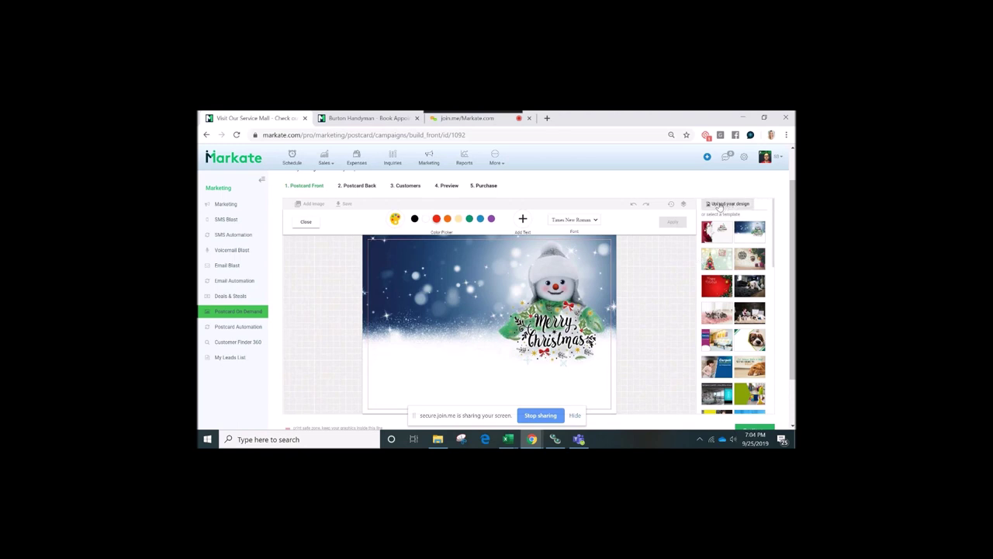
scroll(685, 243, down, 1)
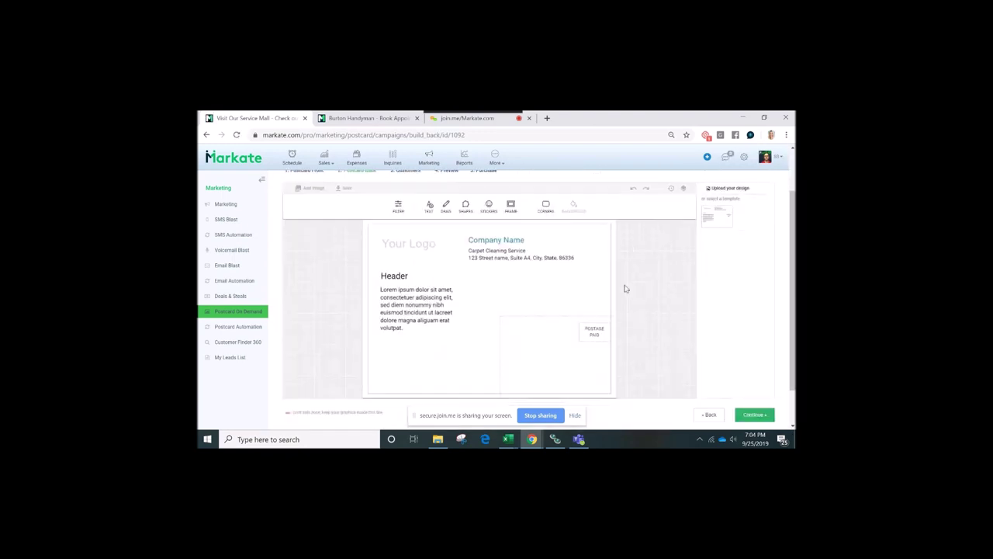
Inspect the postcard back's Lorem ipsum text block and leave the default layout unchanged
click(449, 293)
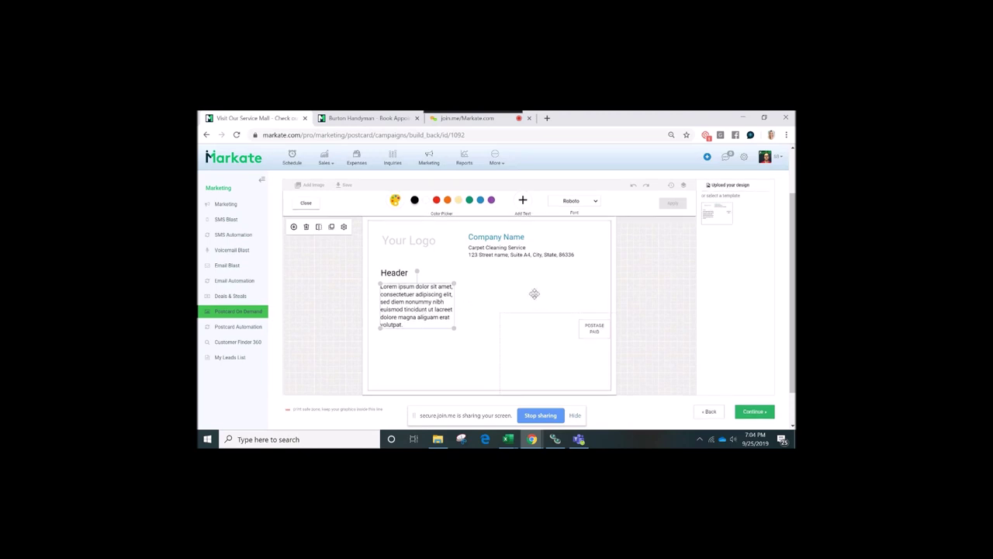
scroll(535, 293, up, 1)
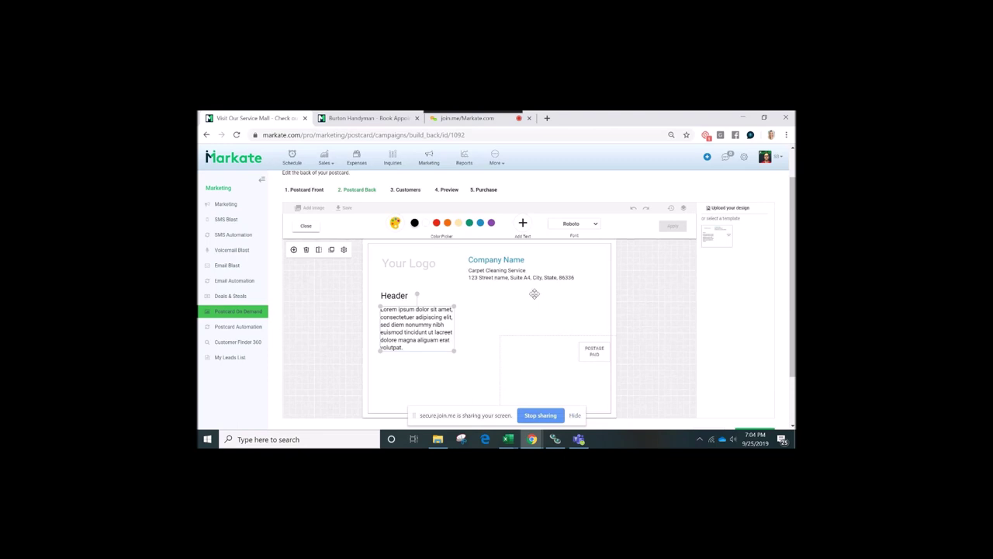
scroll(534, 293, down, 1)
right_click(534, 294)
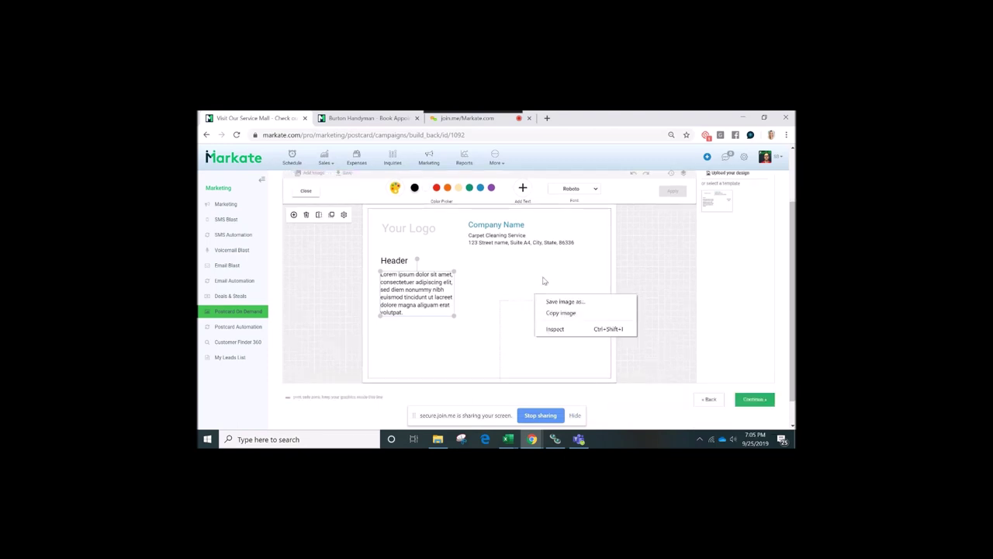
scroll(543, 280, up, 1)
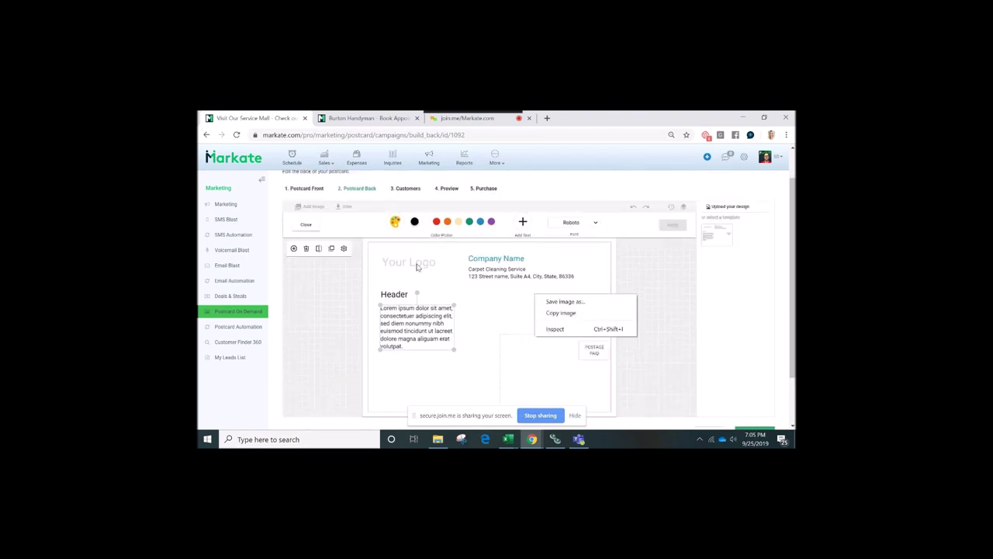
click(481, 285)
click(492, 301)
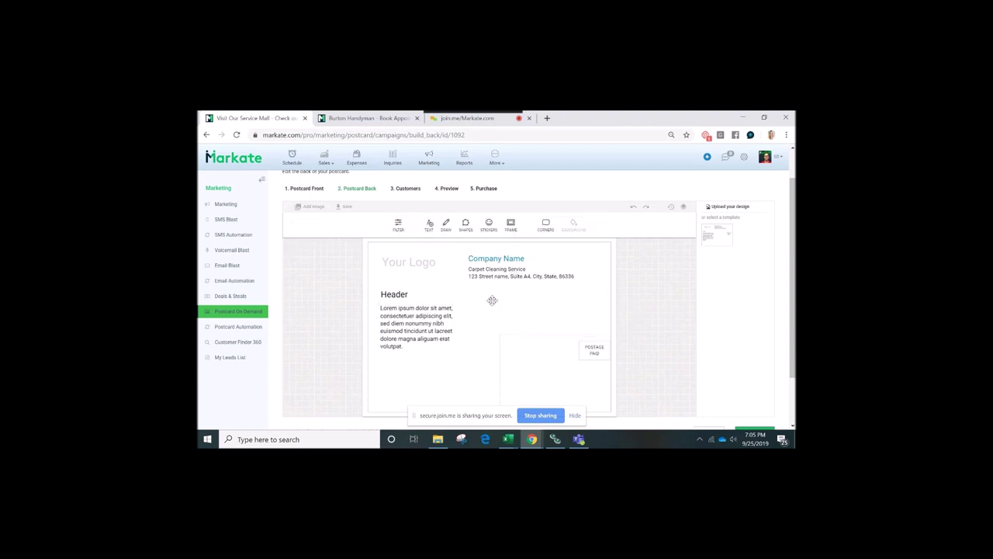
scroll(492, 300, up, 1)
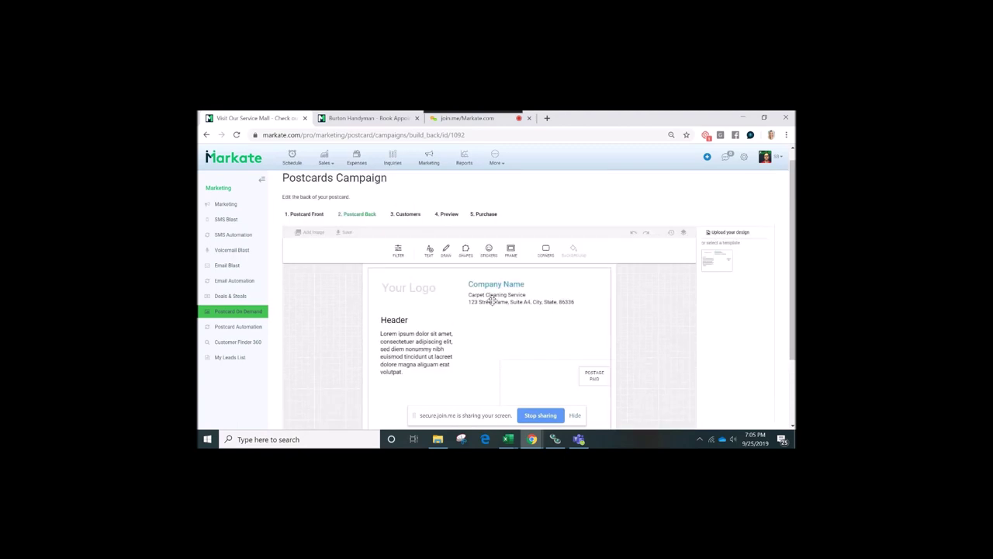
scroll(492, 300, down, 2)
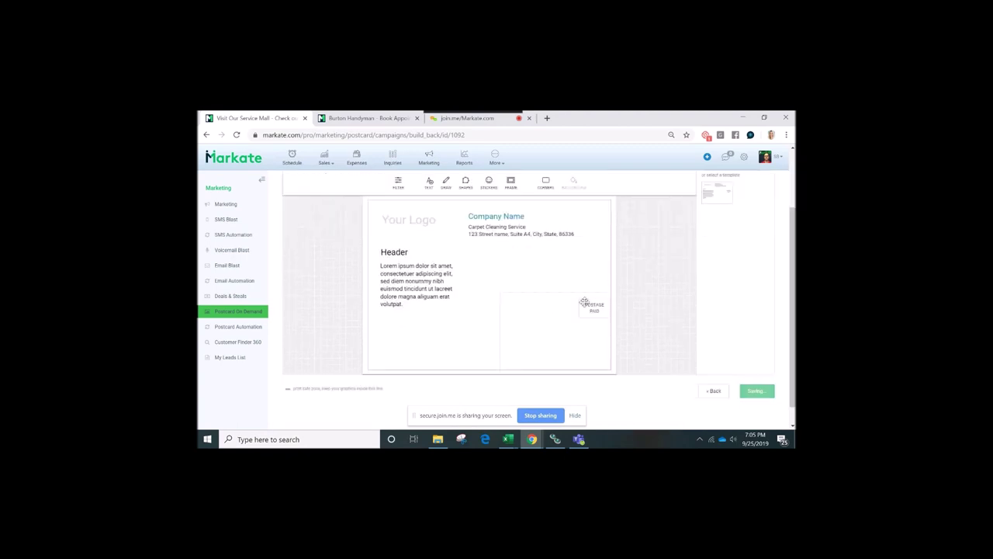
scroll(504, 326, down, 1)
scroll(466, 333, down, 4)
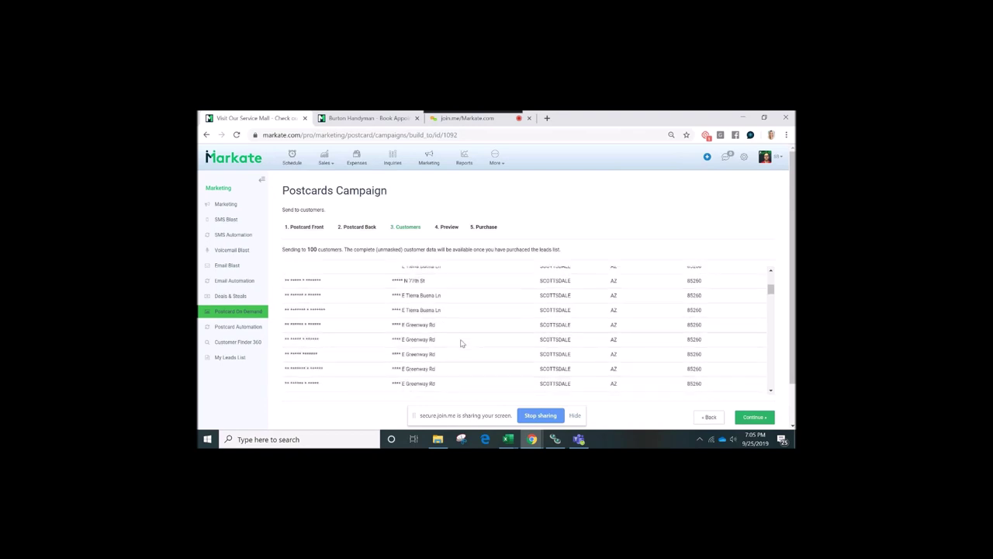
scroll(461, 342, down, 3)
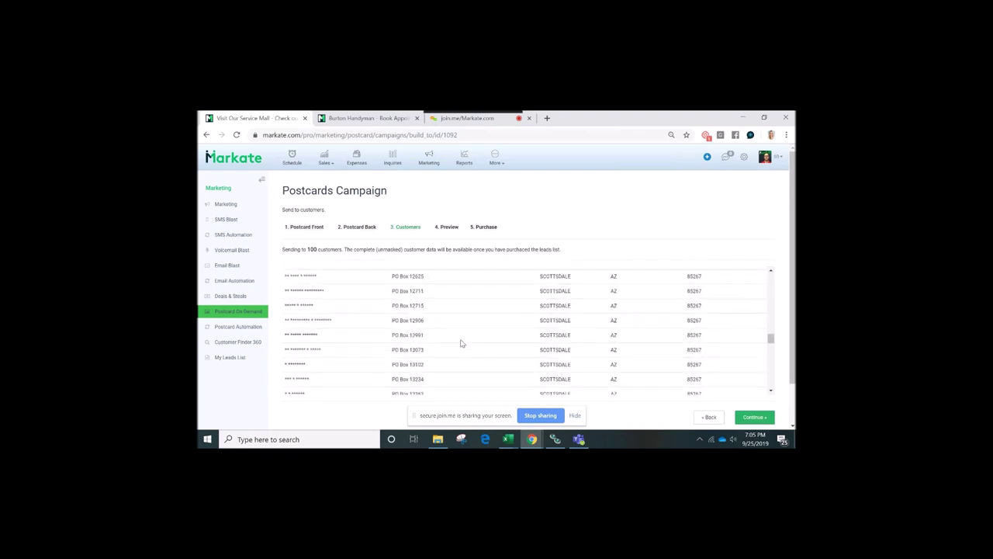
scroll(461, 342, down, 3)
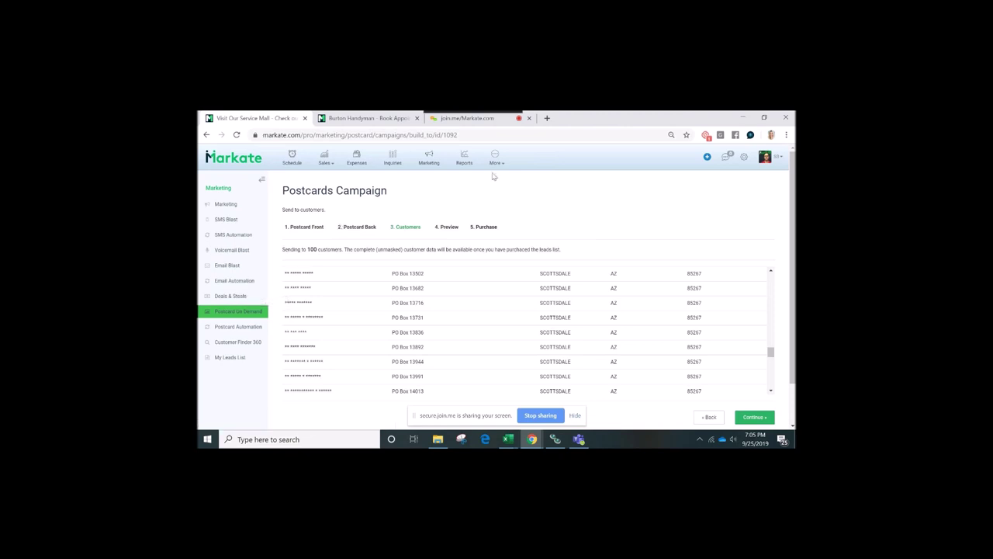
Open Add-ons, glance at the live Burton Handyman booking page, and return to Add-ons
mouse_move(494, 164)
click(510, 237)
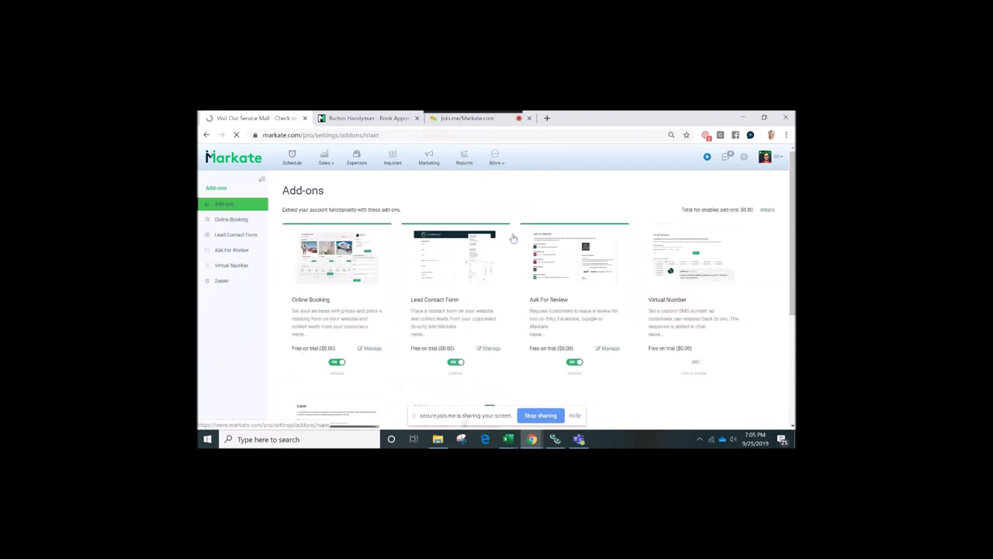
scroll(512, 239, down, 1)
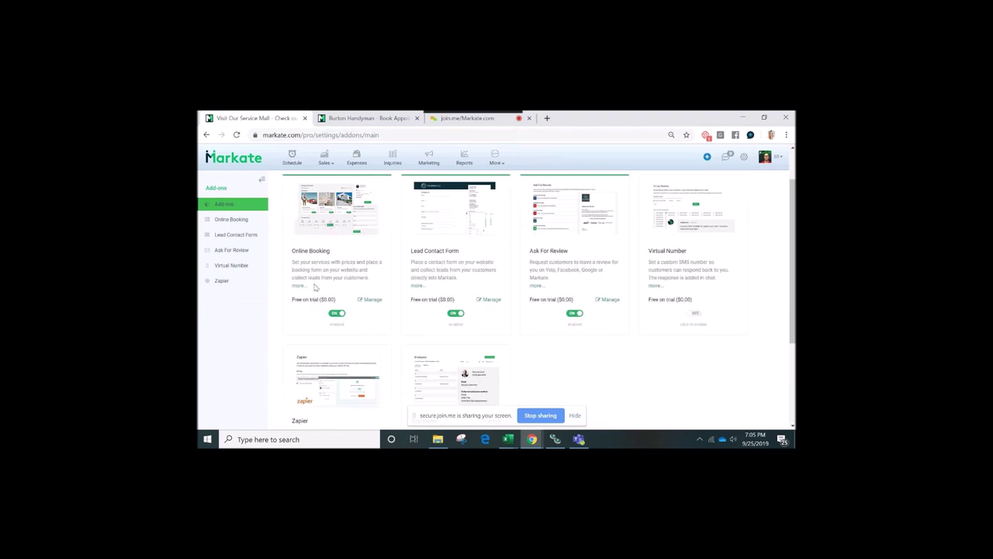
click(380, 118)
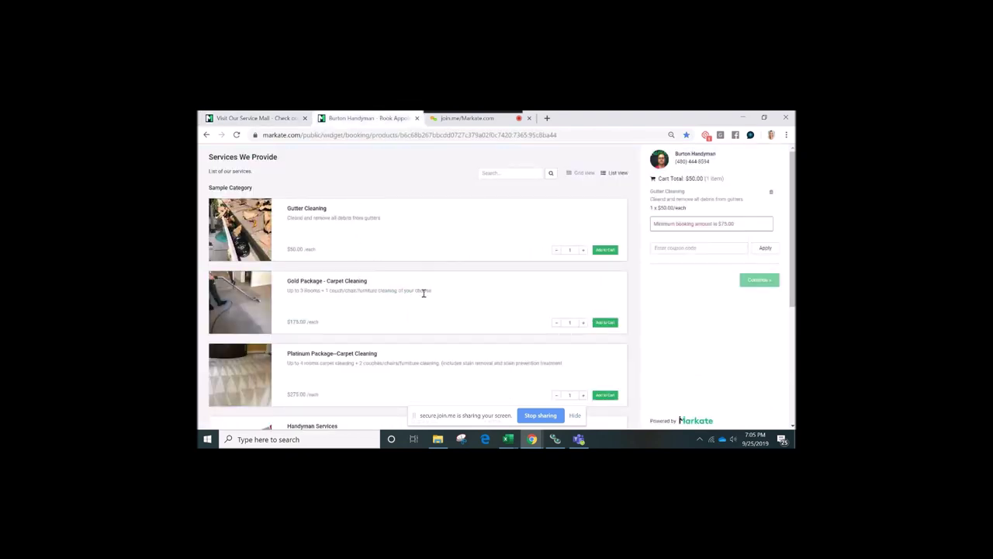
scroll(423, 293, down, 1)
click(292, 121)
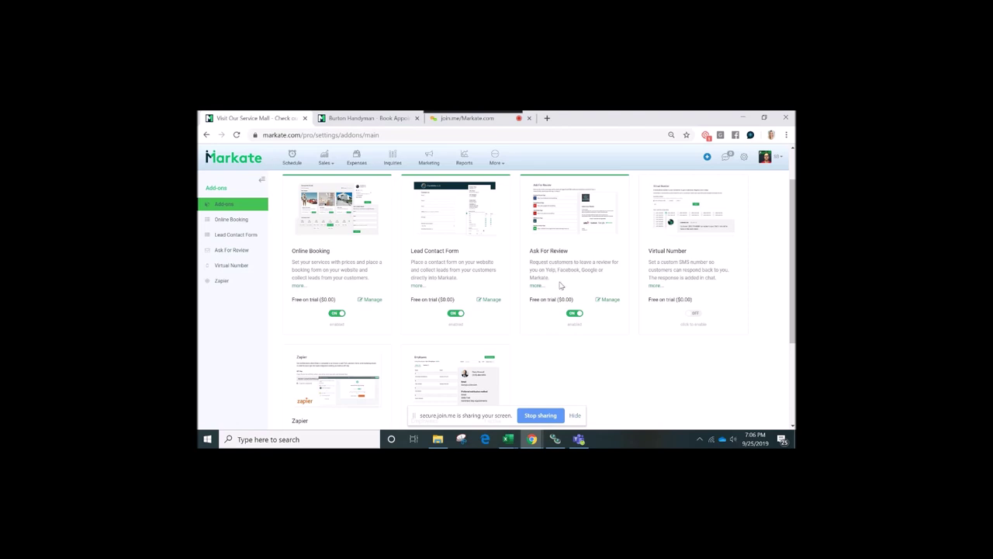
click(608, 300)
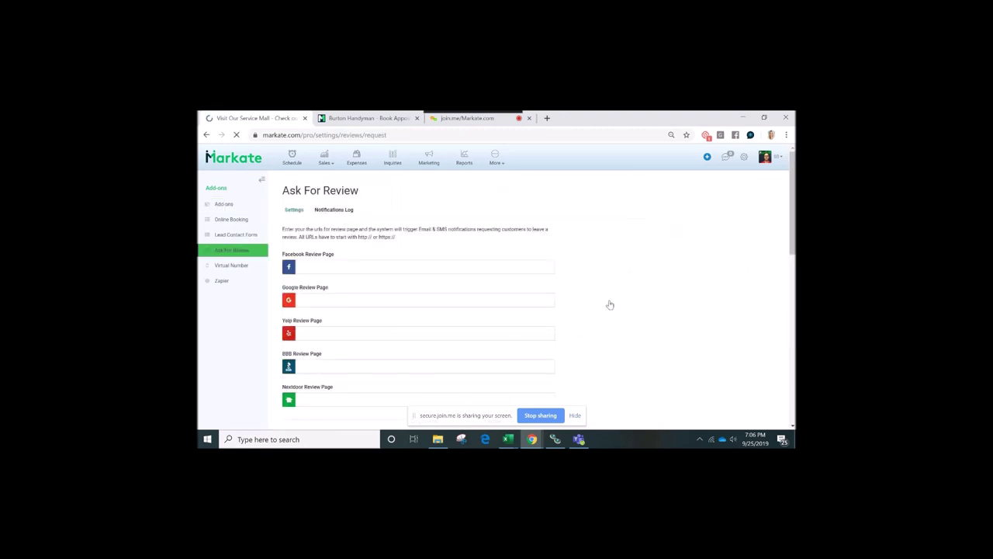
scroll(492, 289, down, 2)
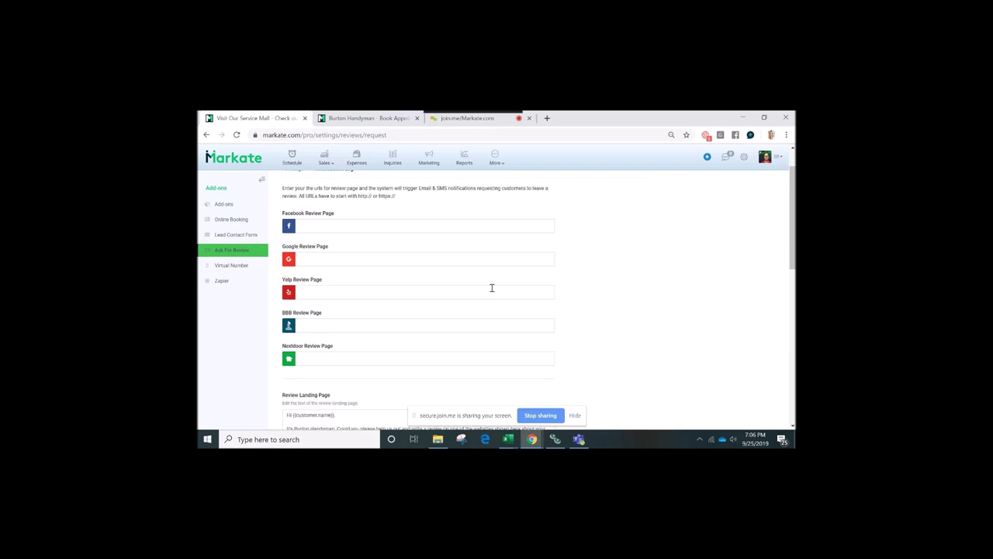
scroll(491, 288, up, 1)
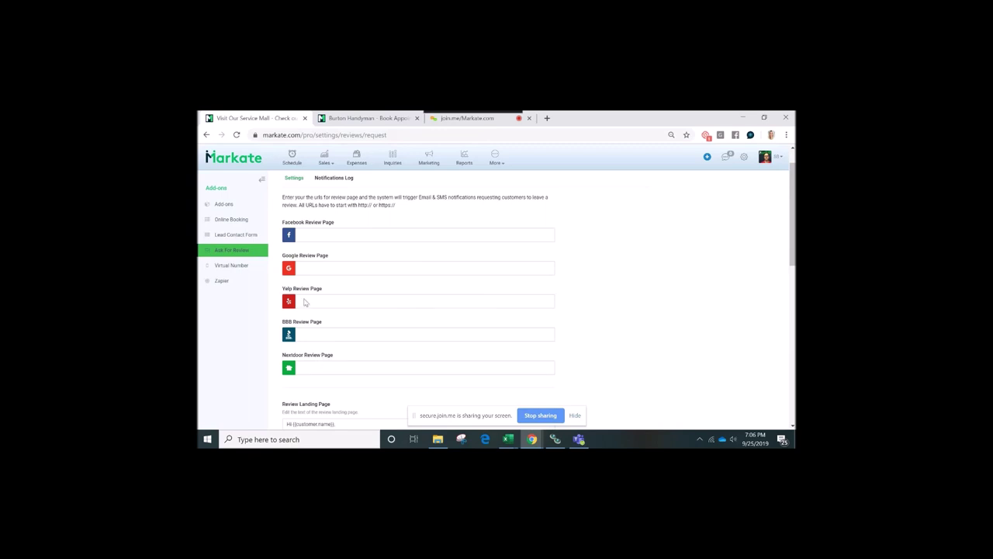
click(354, 234)
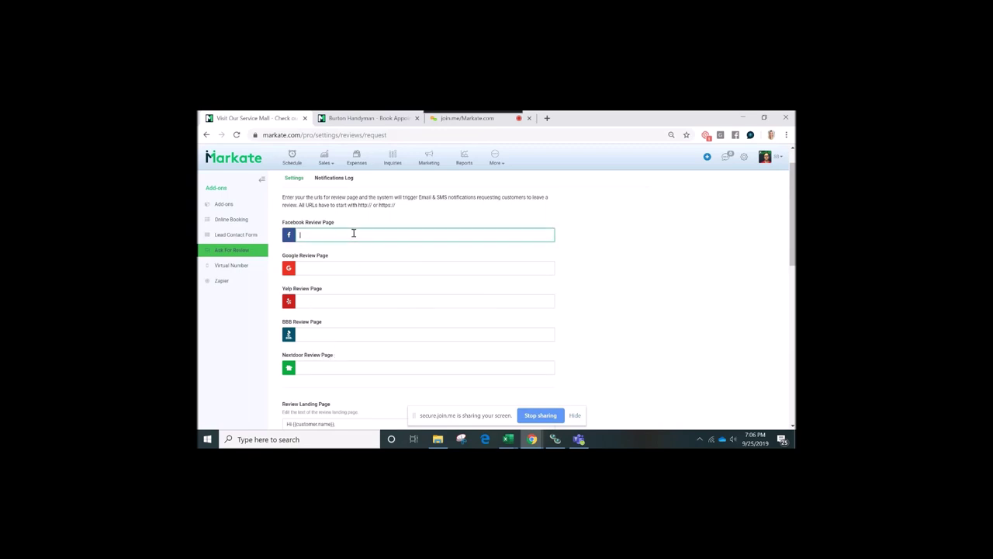
scroll(353, 233, down, 1)
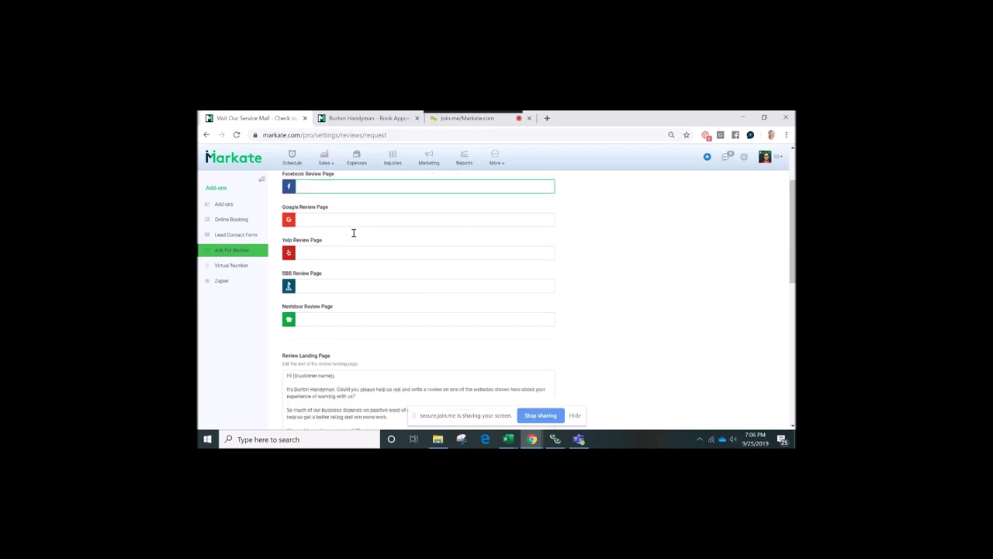
scroll(354, 235, up, 1)
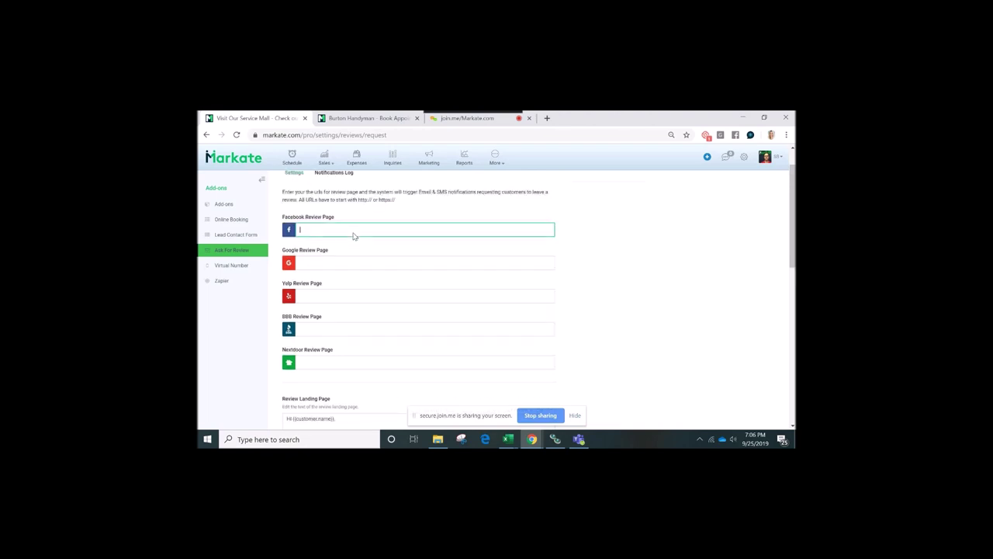
scroll(353, 234, up, 1)
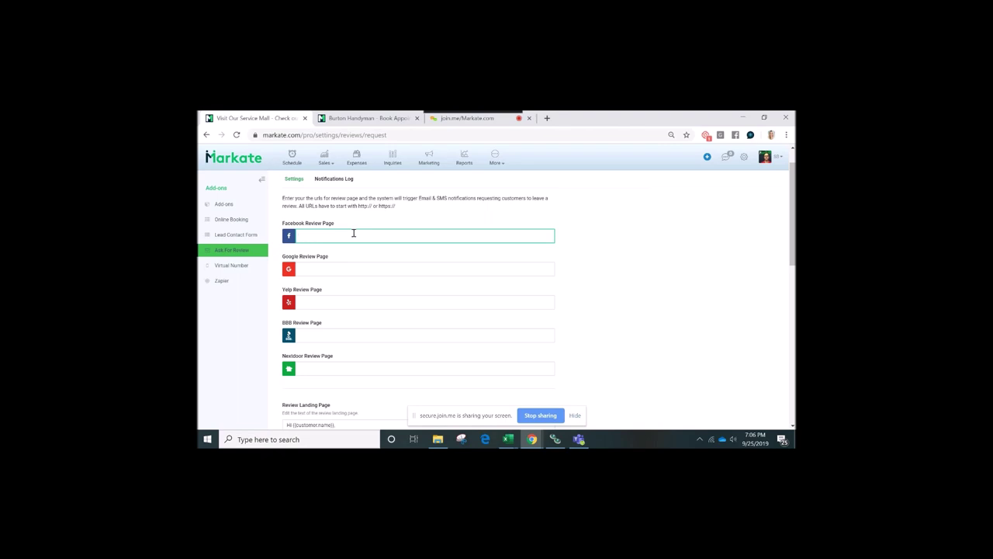
click(359, 270)
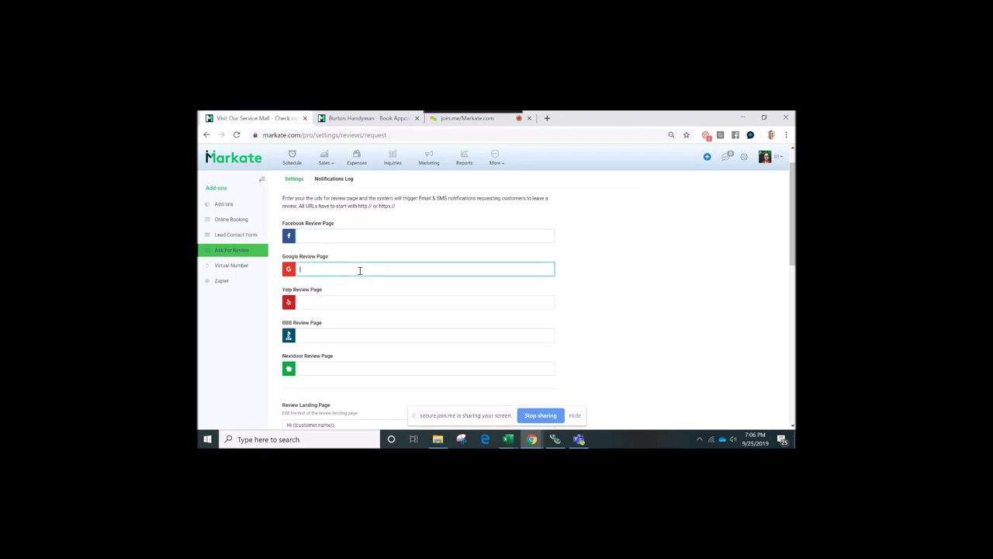
scroll(359, 270, down, 1)
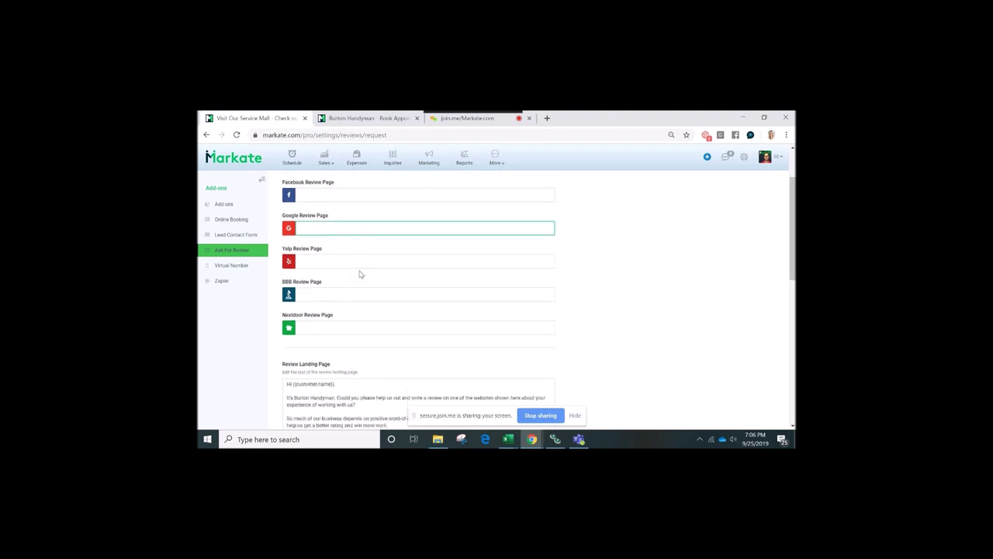
scroll(371, 272, up, 1)
scroll(370, 271, down, 2)
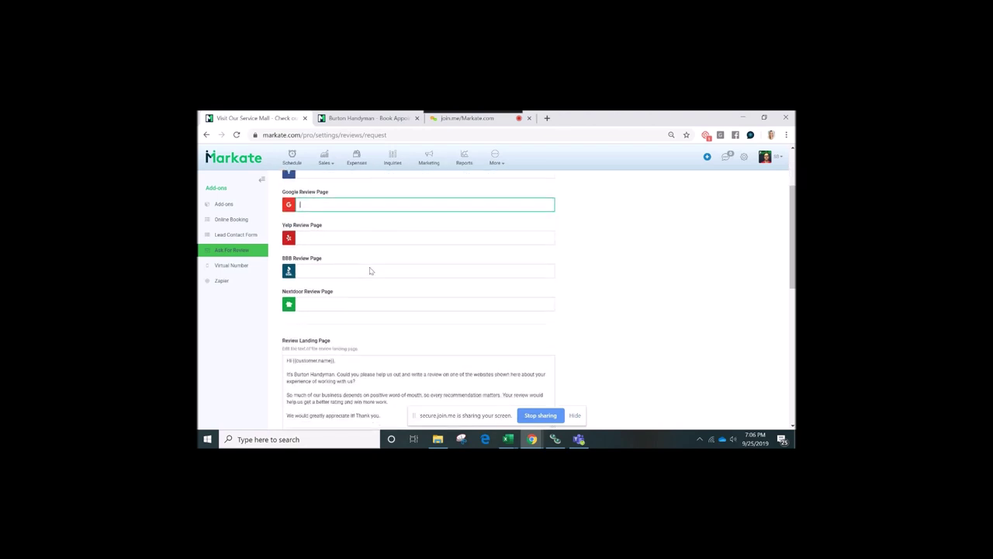
scroll(371, 271, down, 2)
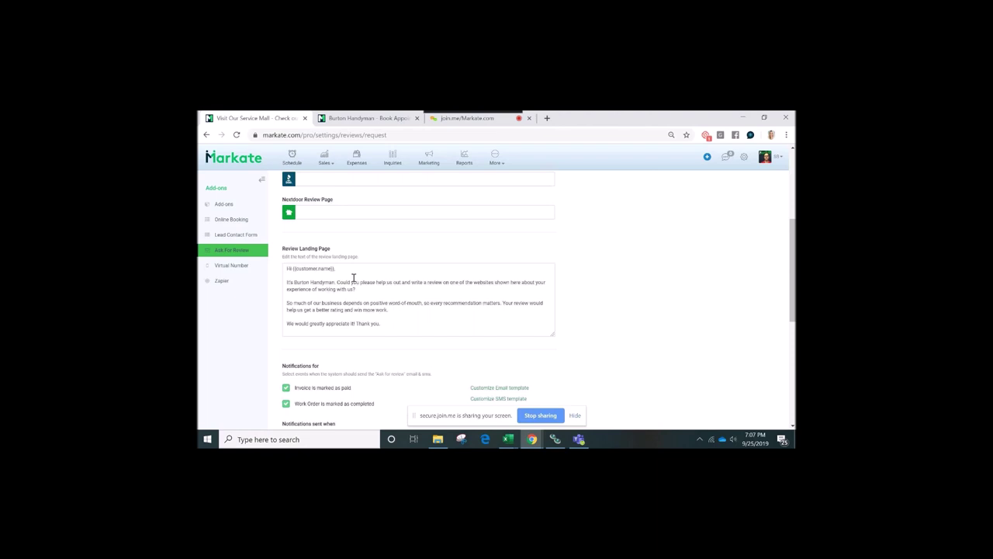
scroll(353, 278, down, 1)
scroll(342, 302, up, 3)
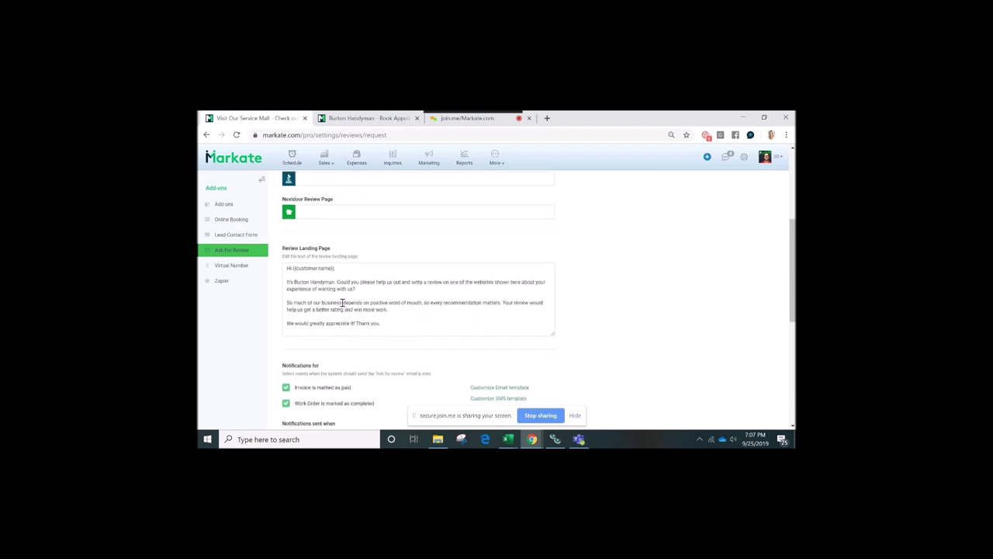
click(341, 233)
click(318, 267)
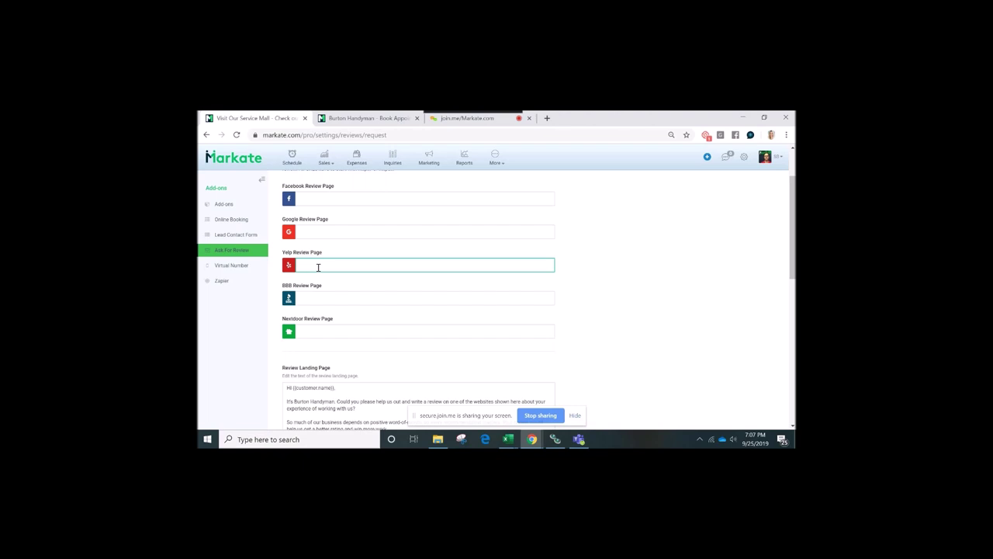
right_click(318, 267)
click(307, 264)
scroll(359, 305, down, 3)
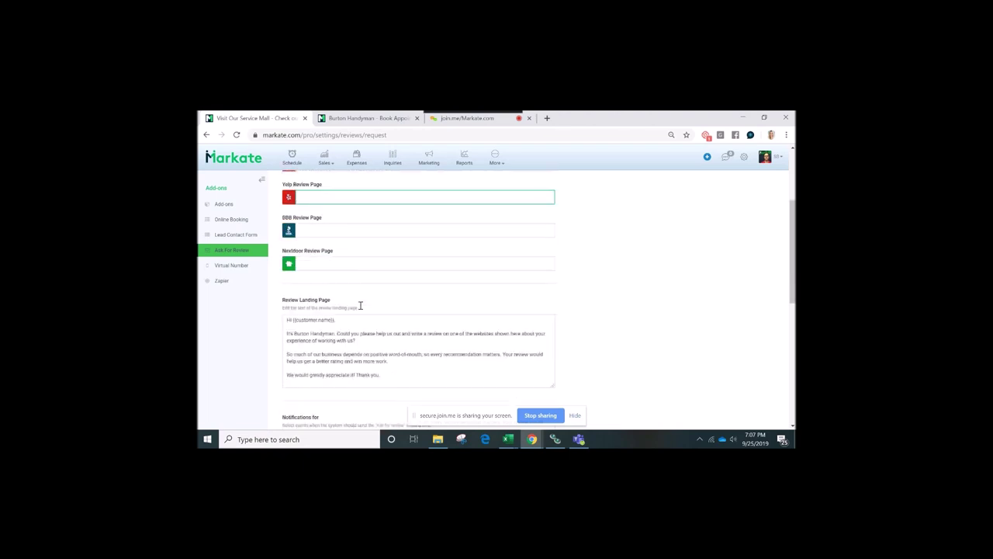
drag(399, 364, 269, 290)
scroll(425, 359, down, 1)
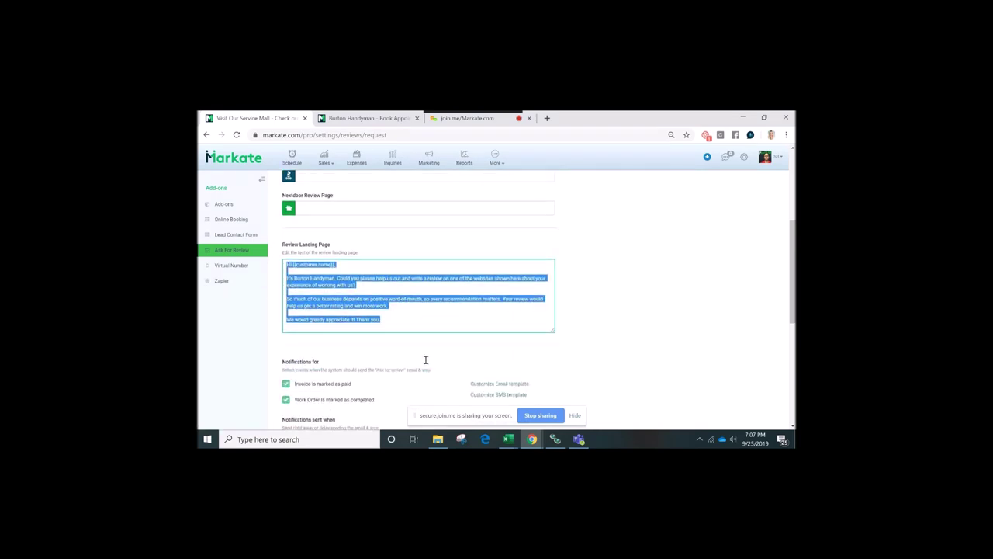
scroll(425, 360, down, 1)
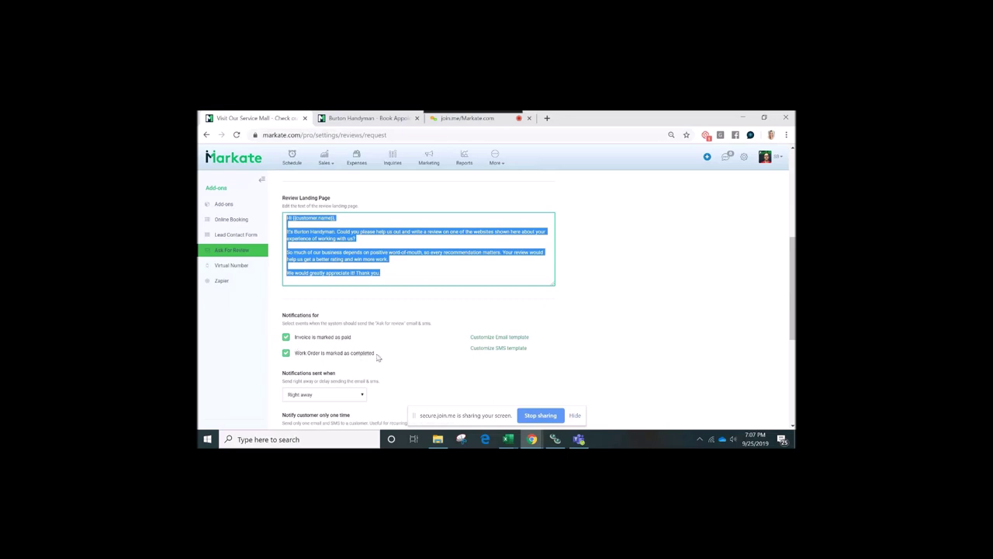
click(284, 355)
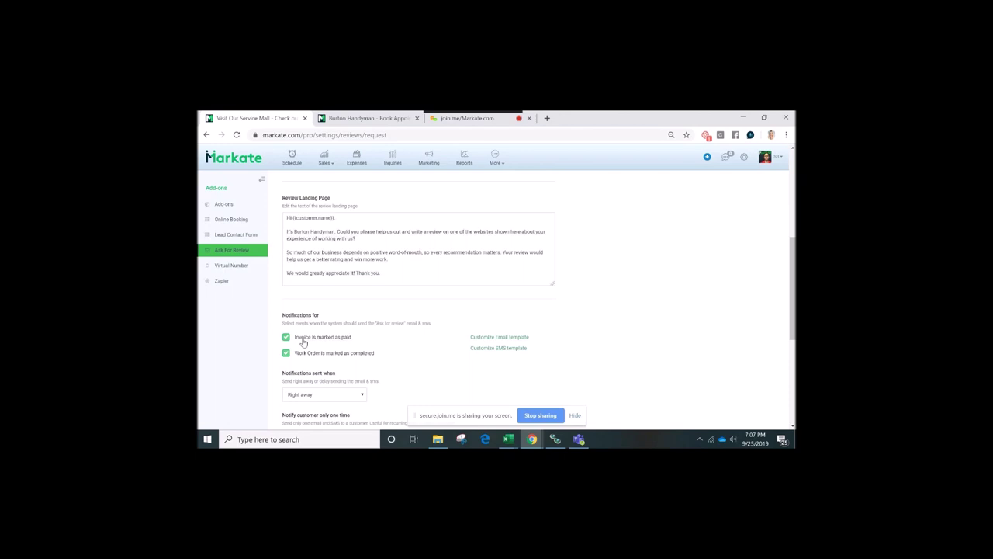
scroll(302, 341, down, 1)
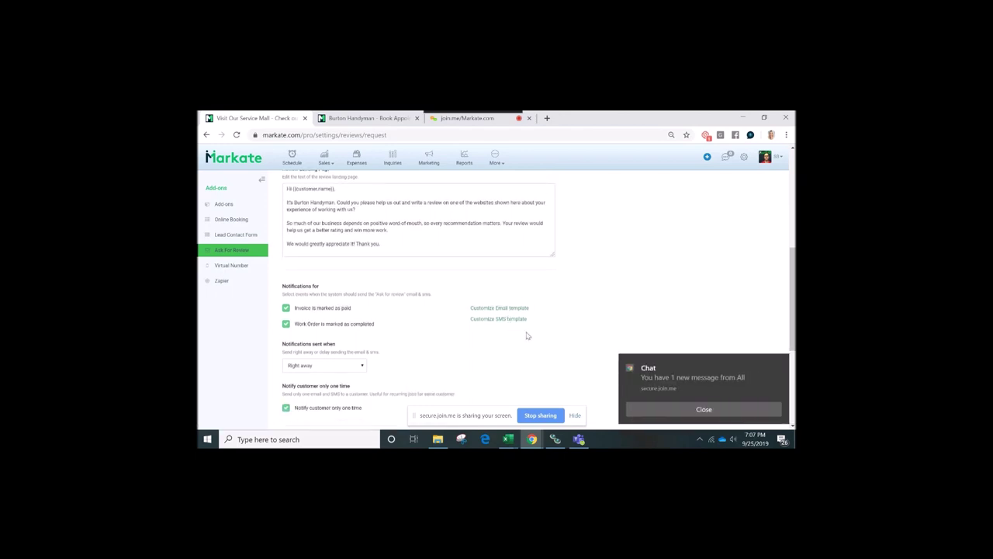
click(658, 406)
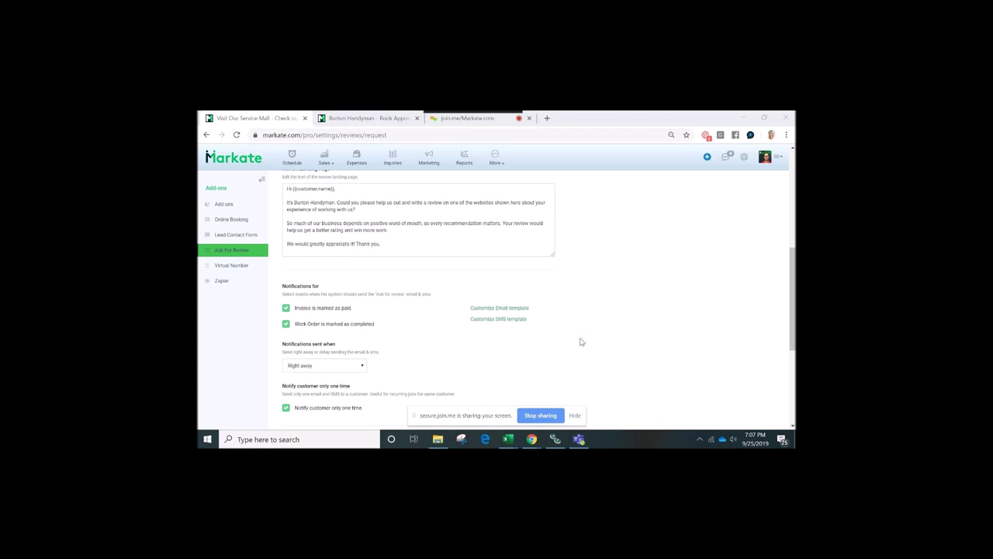
scroll(581, 341, down, 1)
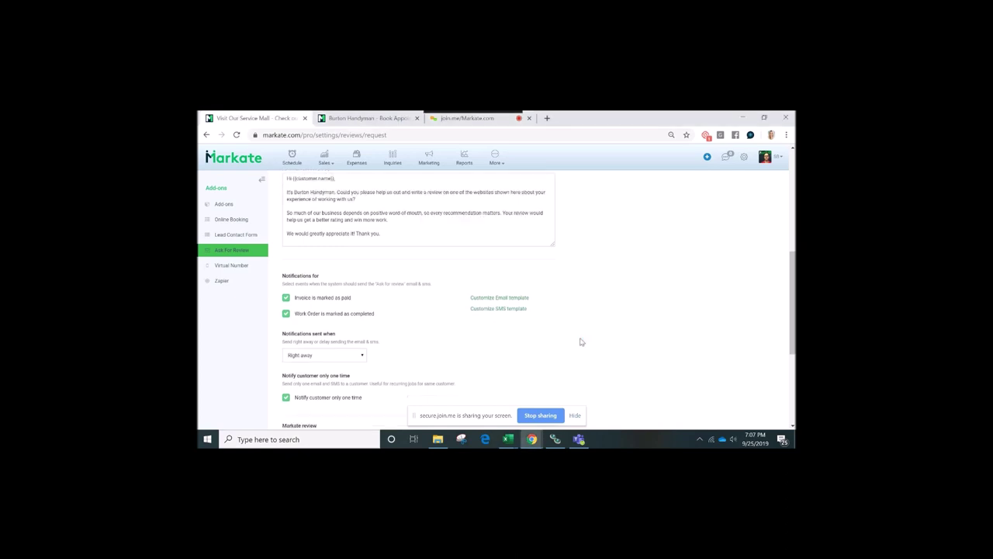
scroll(370, 277, down, 2)
click(357, 290)
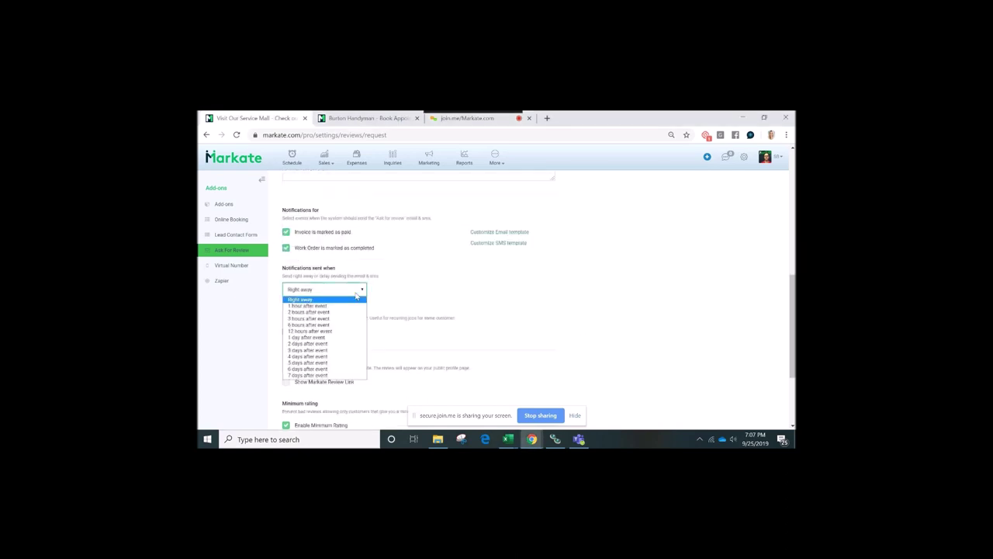
click(356, 299)
scroll(431, 318, down, 1)
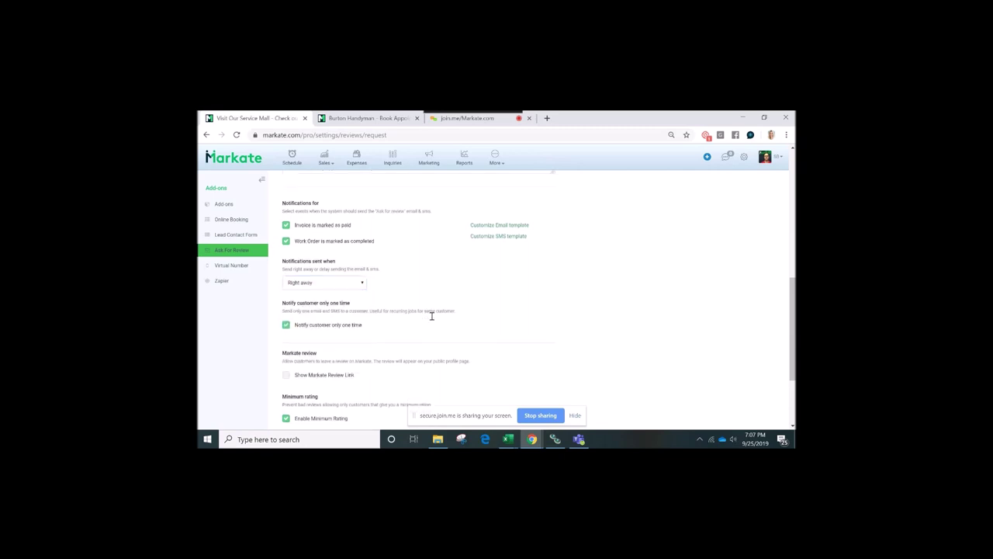
scroll(432, 319, down, 1)
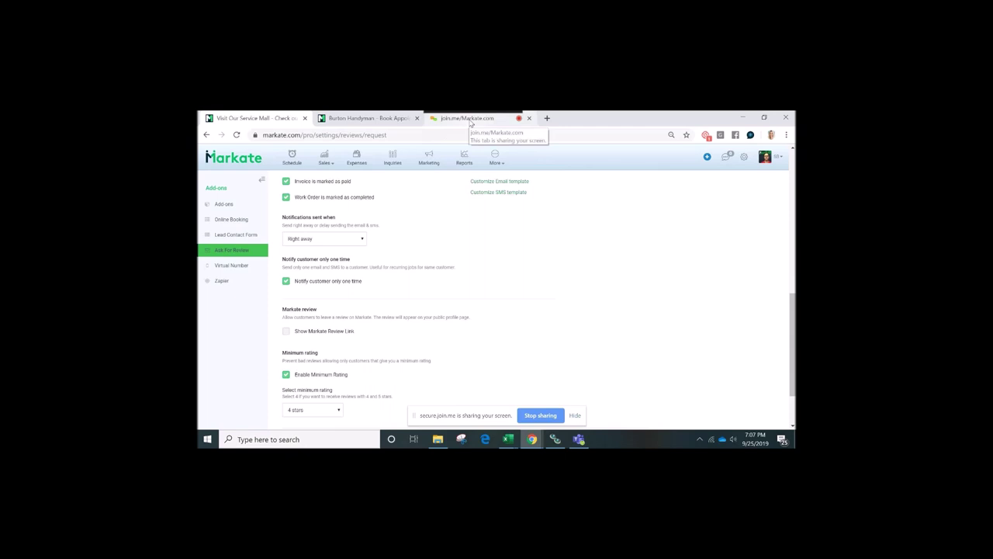
Send everyone in join.me chat 'Please dial in:' with the copied dial-in number
click(470, 119)
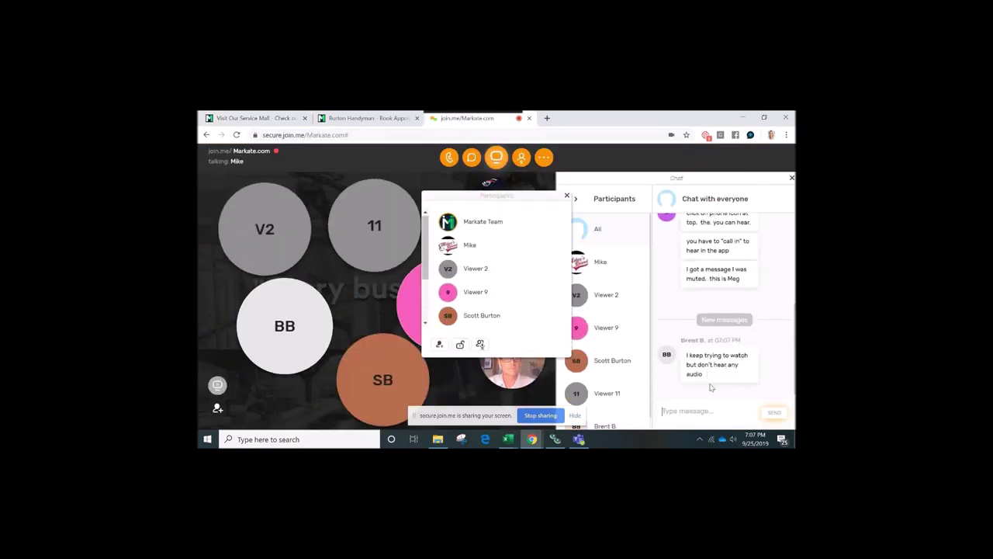
scroll(711, 387, up, 5)
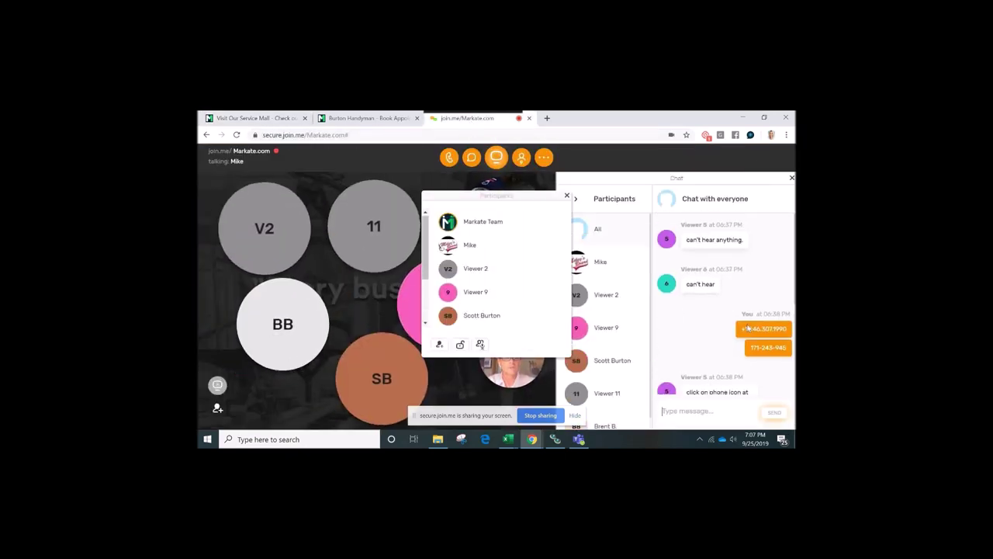
mouse_move(746, 327)
mouse_down()
mouse_move(786, 318)
mouse_move(742, 316)
mouse_up()
key(ctrl+c)
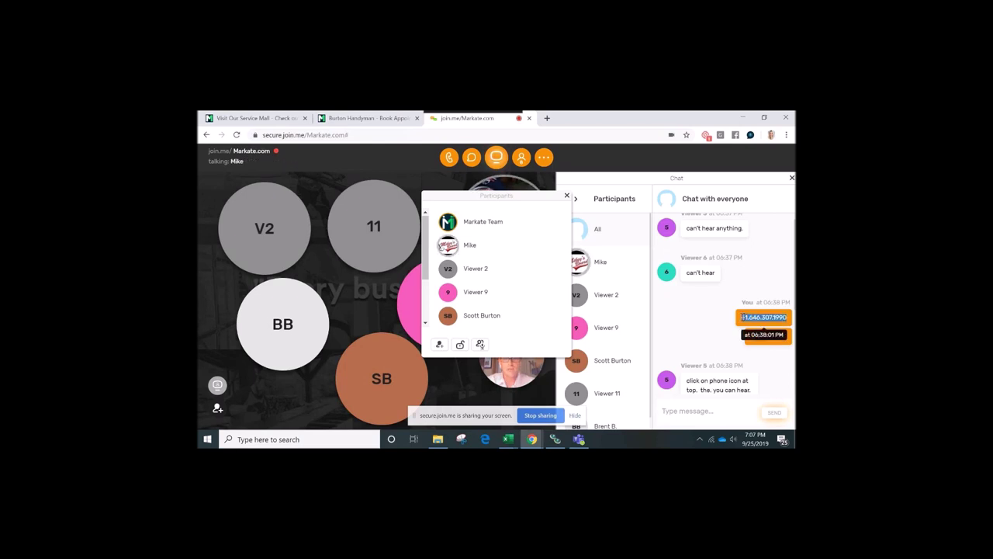
scroll(745, 318, down, 5)
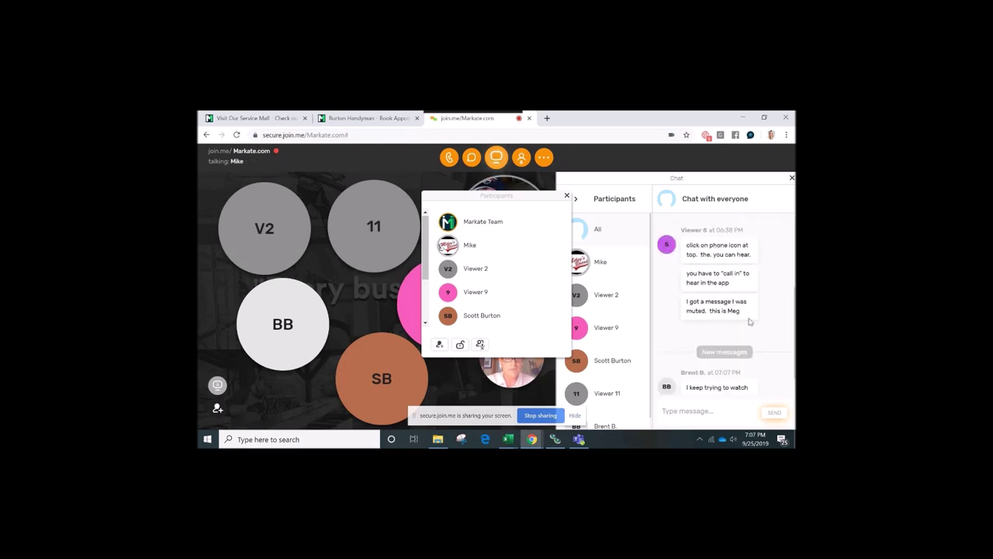
scroll(750, 321, down, 1)
click(696, 410)
text(Please dial in)
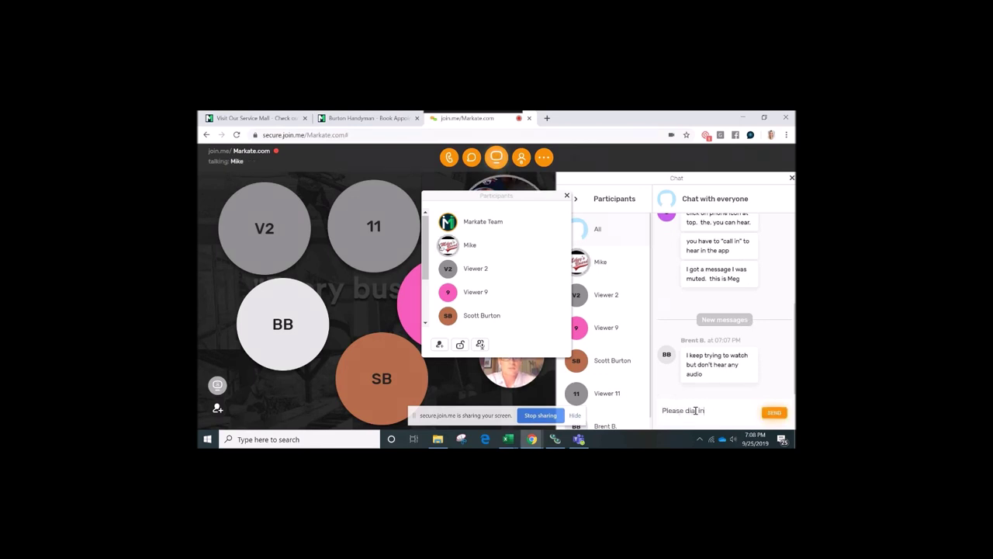
text(:)
key(ctrl+v)
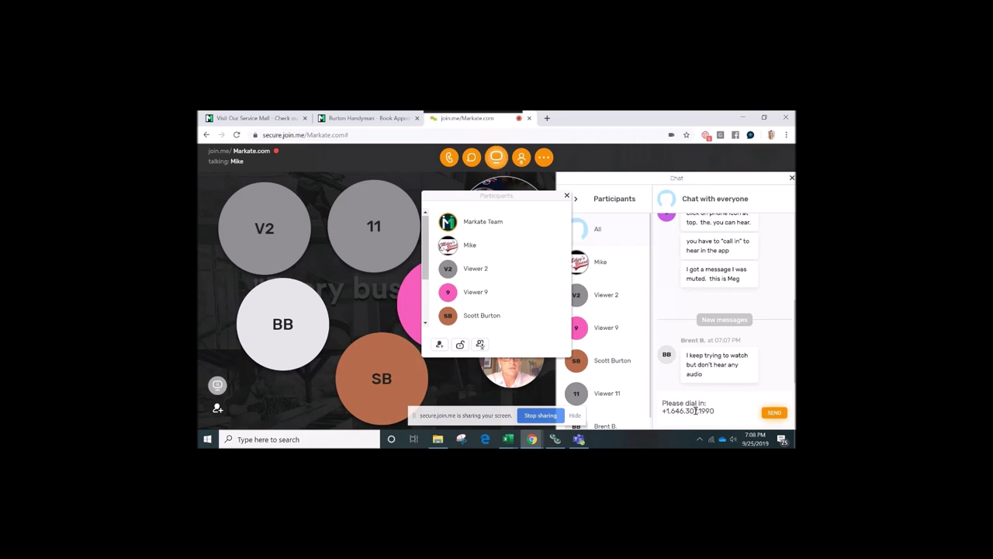
key(Return)
Copy the meeting access code from chat and send it to everyone
scroll(743, 275, up, 3)
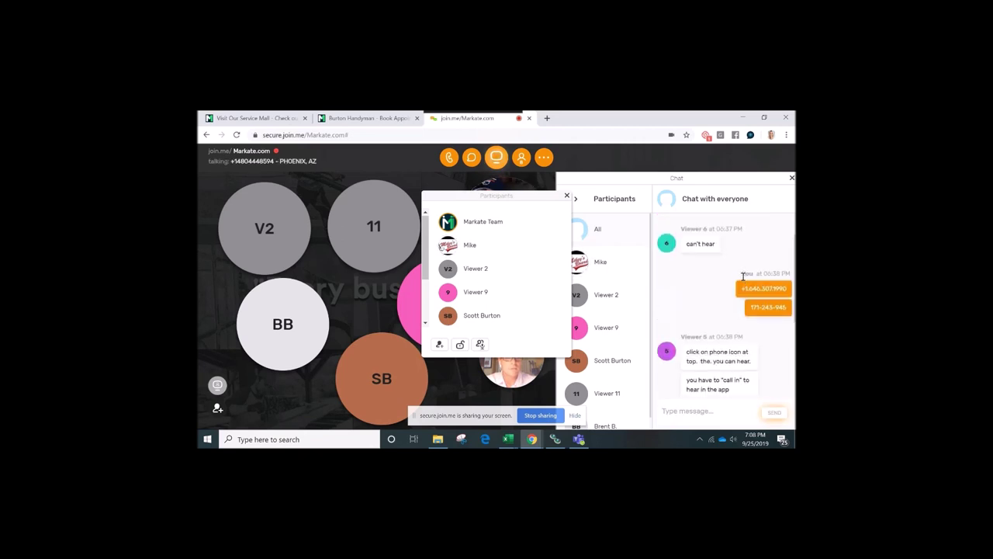
drag(747, 311, 789, 318)
key(ctrl+c)
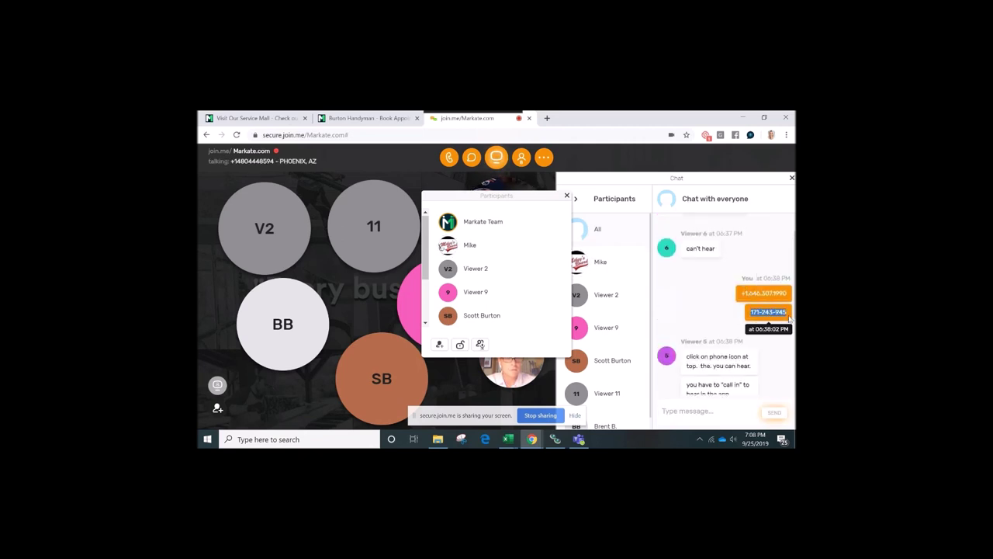
scroll(744, 349, down, 5)
click(710, 408)
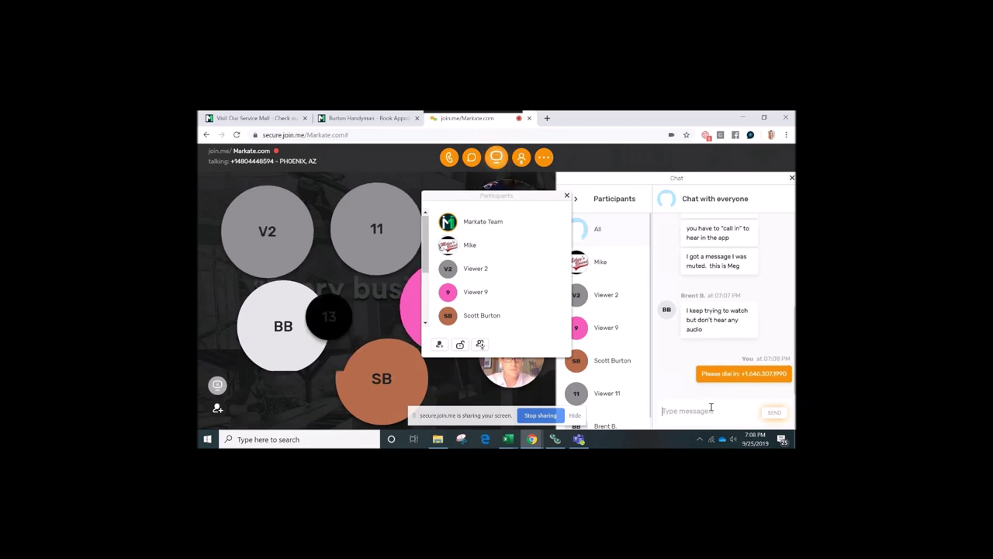
key(ctrl+v)
key(Return)
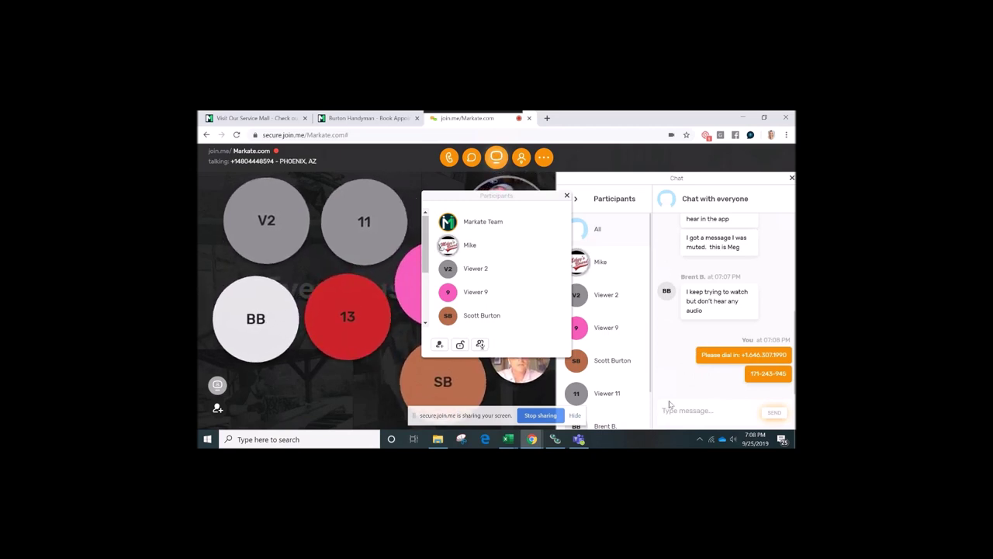
Send the phone-icon tip for mic and speakers, then go back to Markate's Schedule
text(Or click on the phone icon)
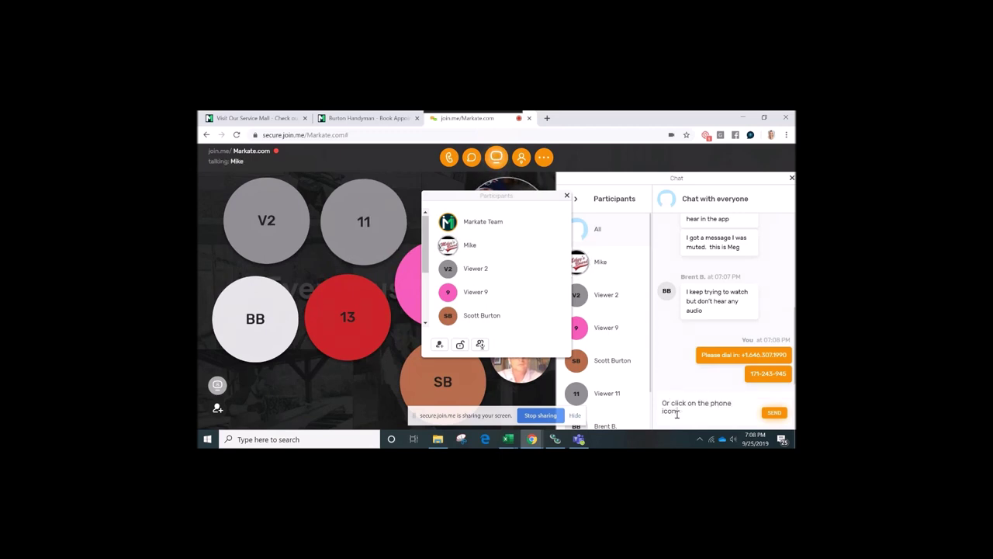
text( for mic and sea)
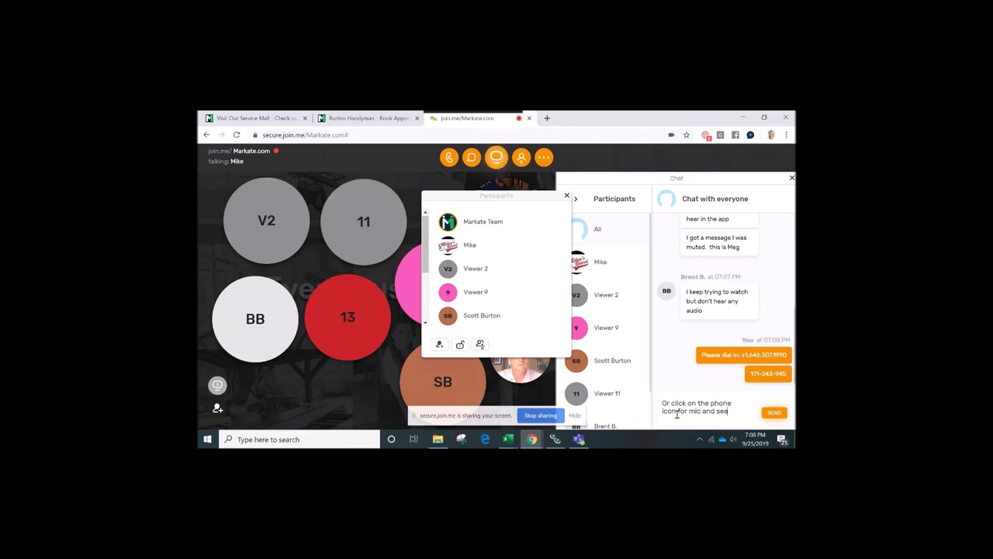
key(Return)
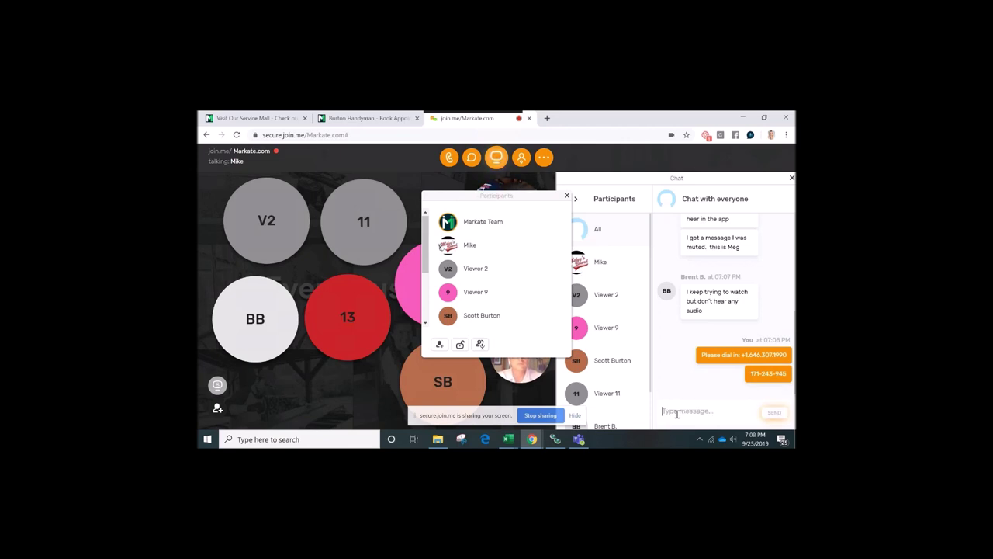
click(535, 244)
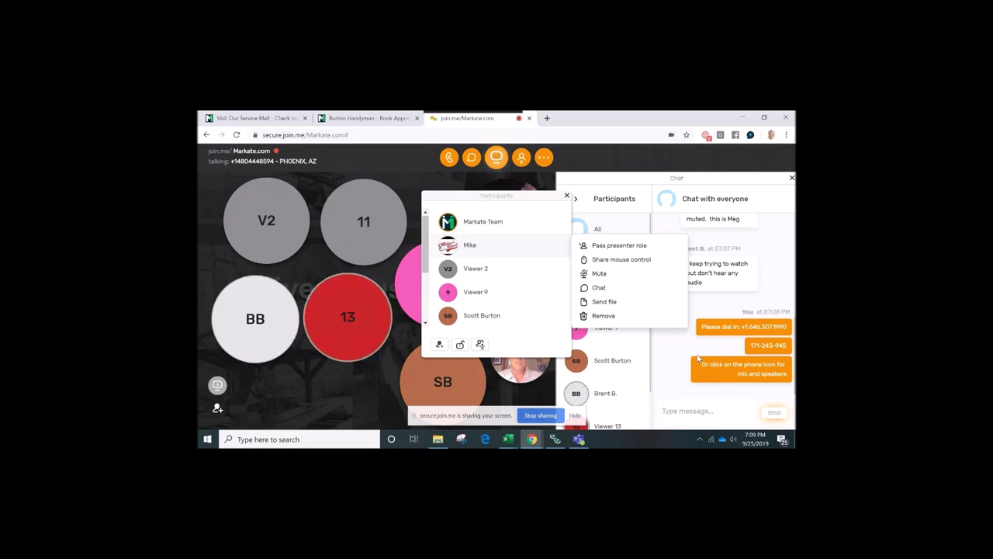
click(272, 117)
click(293, 157)
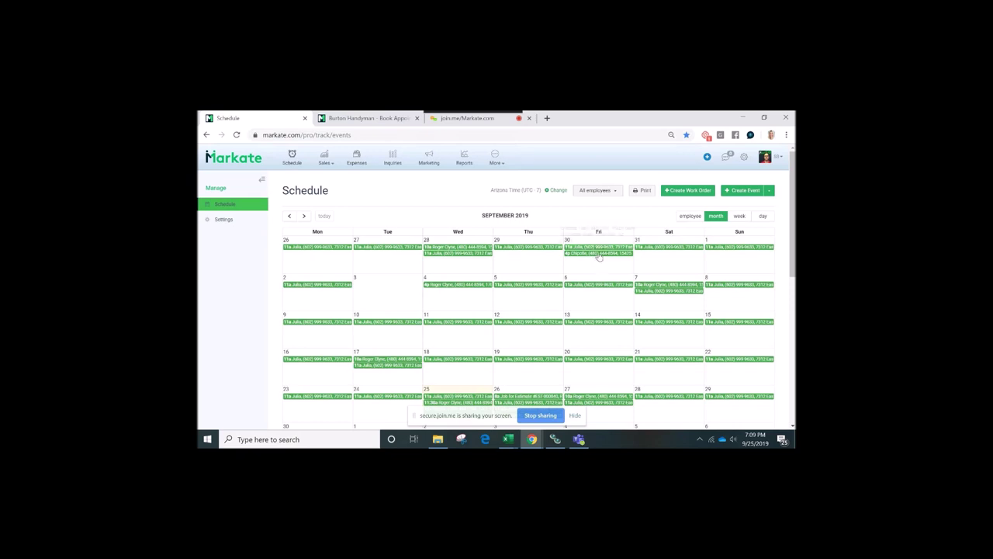
Switch Markate's schedule from month view to the September 25, 2019 employee timeline
mouse_move(599, 256)
mouse_down()
mouse_move(653, 267)
mouse_move(616, 267)
mouse_move(664, 260)
mouse_move(555, 260)
mouse_move(597, 253)
mouse_up()
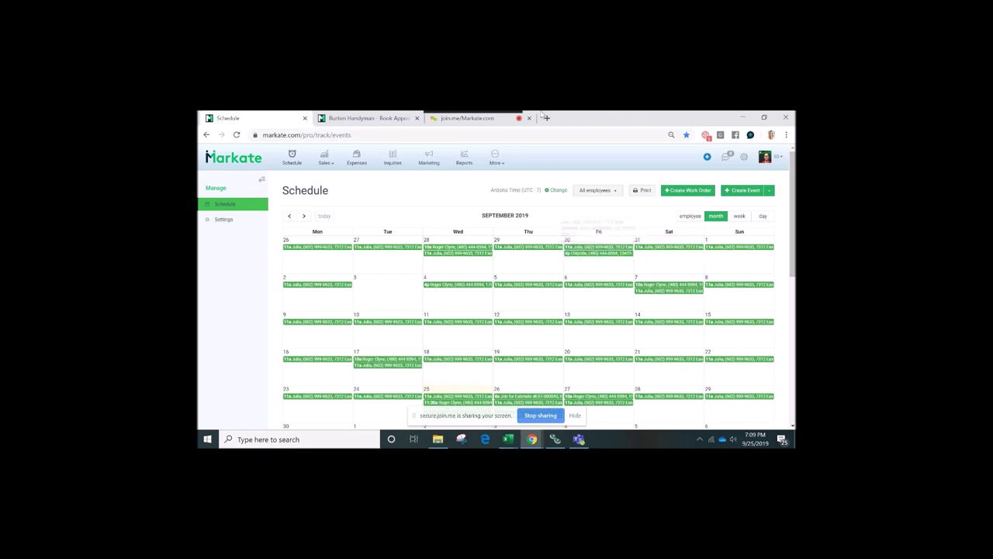
click(465, 119)
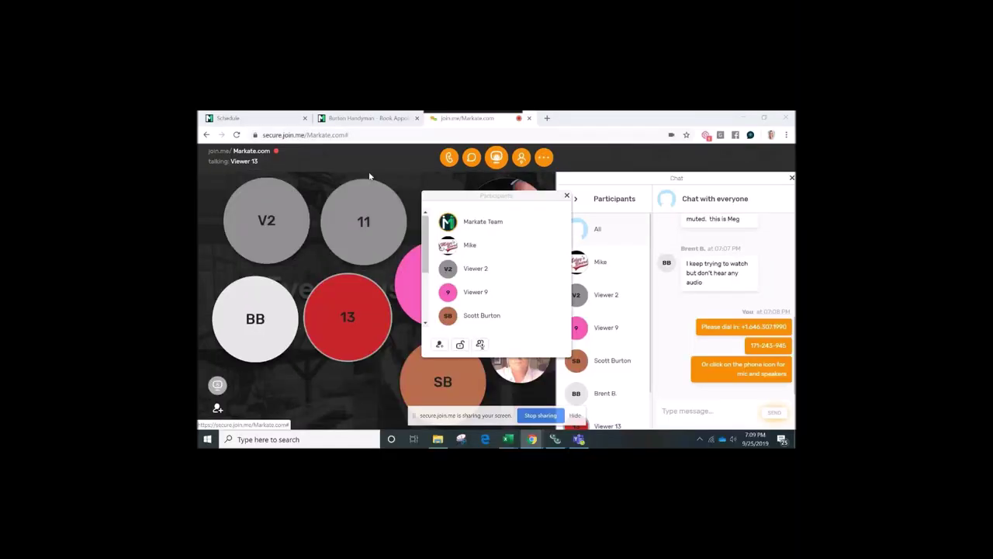
click(278, 123)
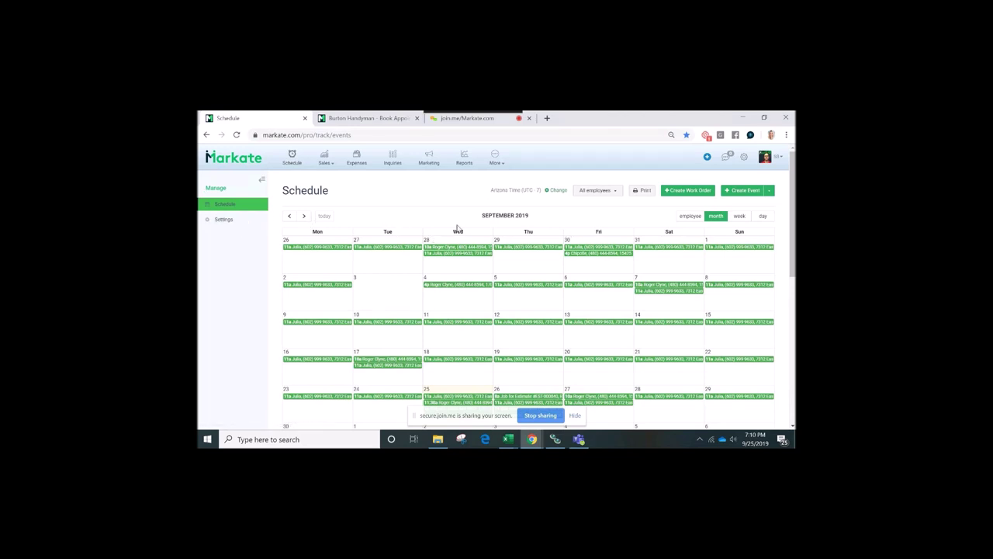
click(741, 217)
click(696, 218)
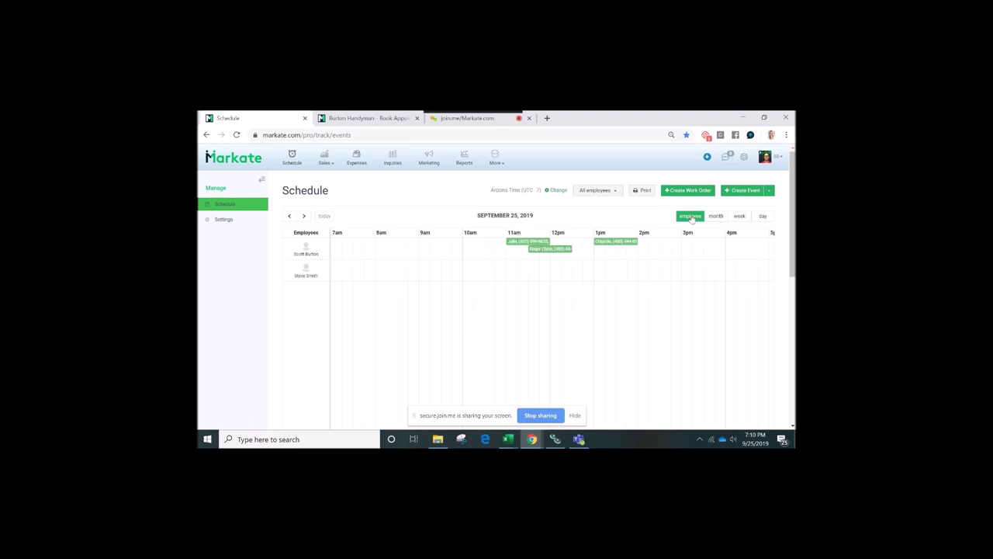
Filter to one employee, restore all employees, and switch the schedule to week view
click(615, 191)
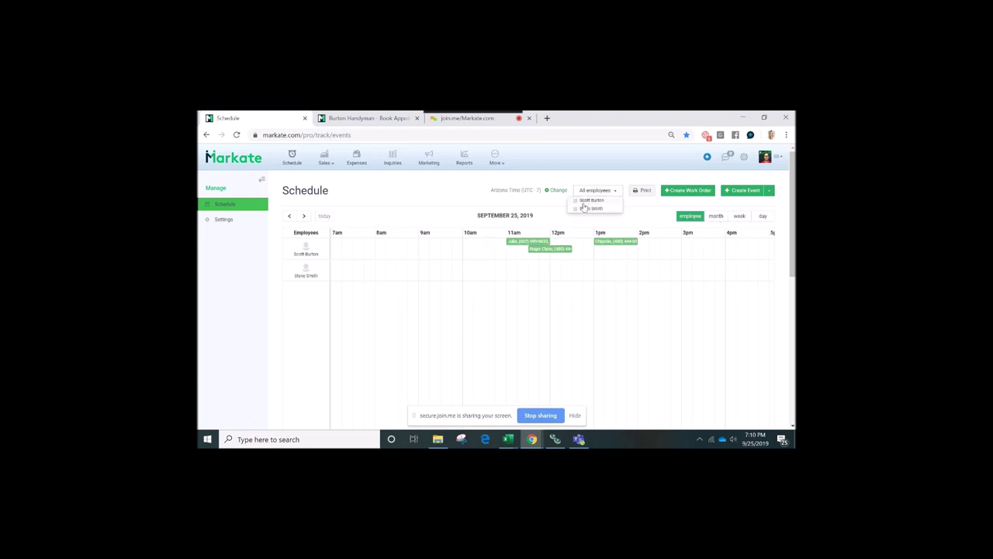
click(577, 209)
click(611, 208)
click(719, 218)
click(735, 217)
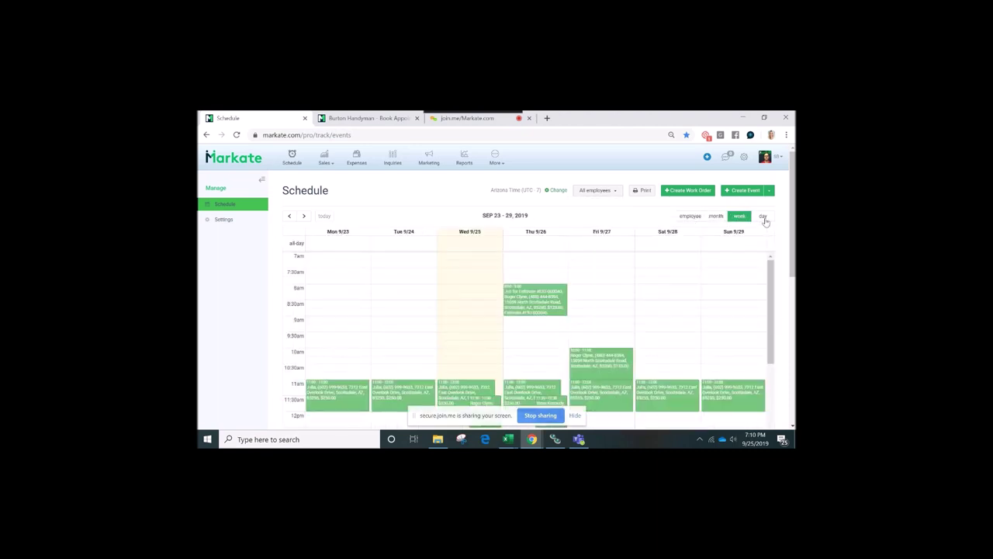
Try moving the Friday 10am appointment to Saturday 9:45am, then cancel to keep it
mouse_move(596, 365)
mouse_down()
mouse_move(662, 357)
mouse_move(611, 354)
mouse_up()
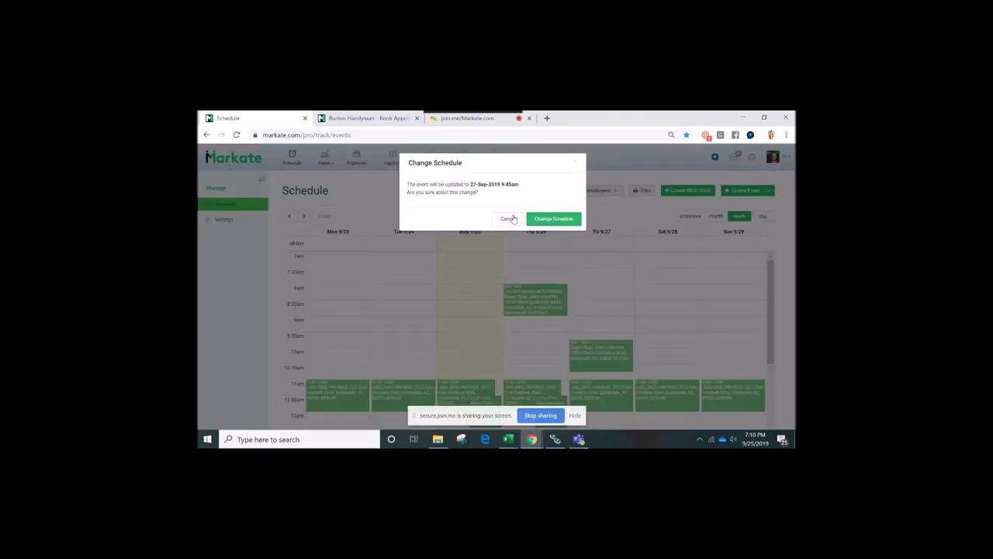
click(507, 218)
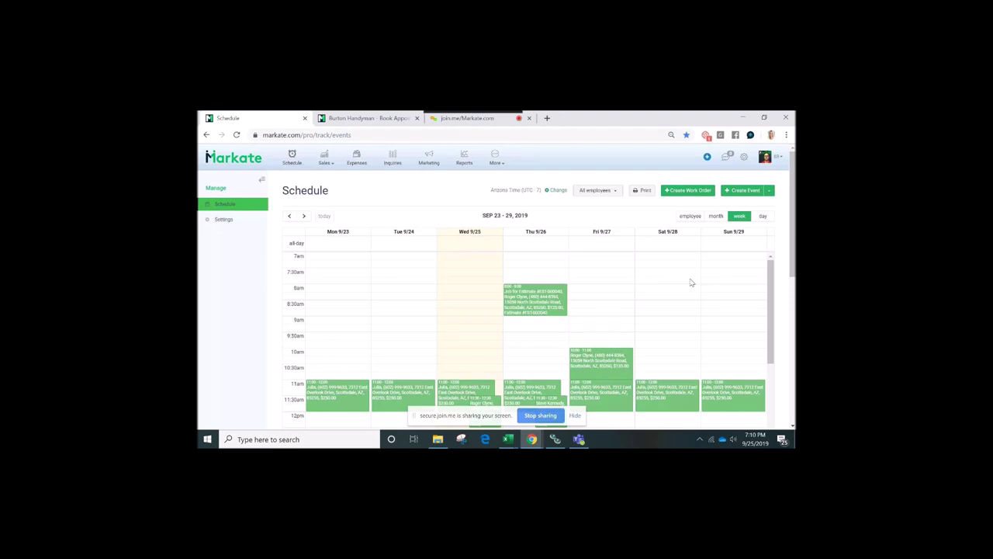
scroll(601, 329, down, 3)
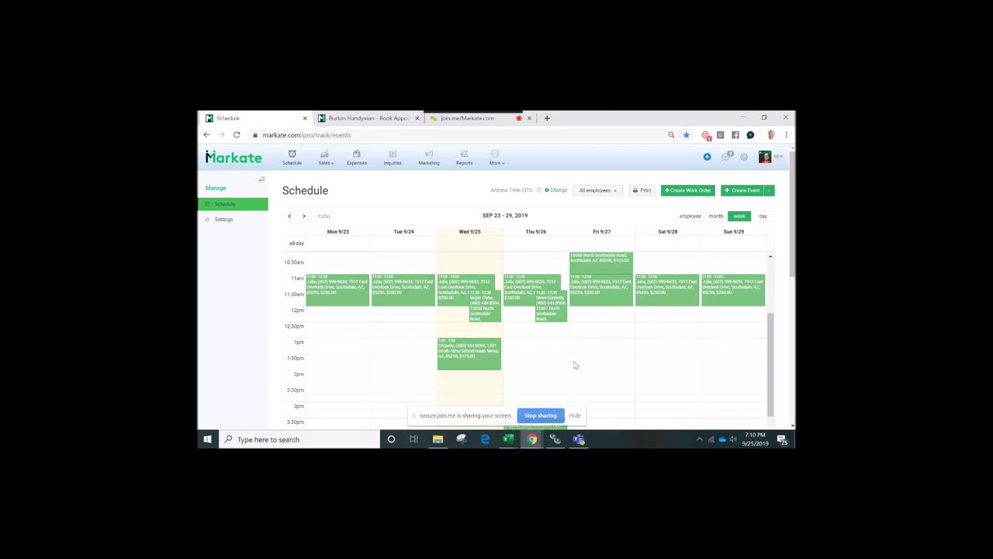
Start a new work order and try purple, then teal, as its event colour
click(325, 161)
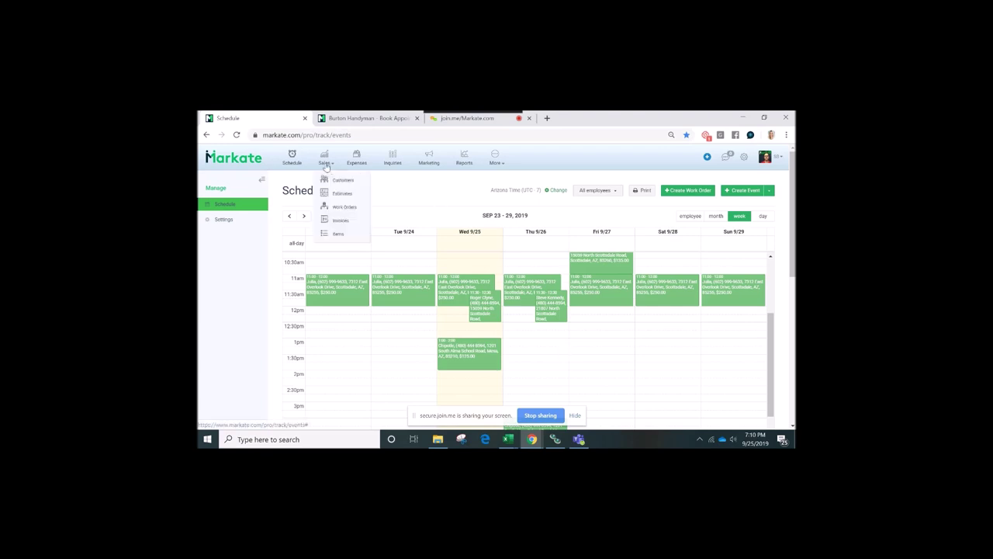
click(341, 206)
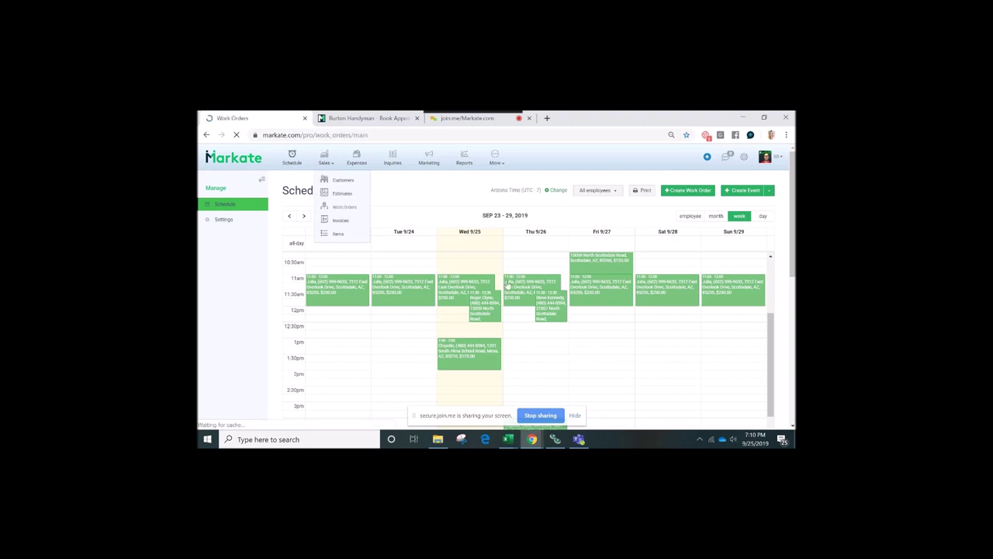
click(746, 191)
scroll(538, 264, down, 3)
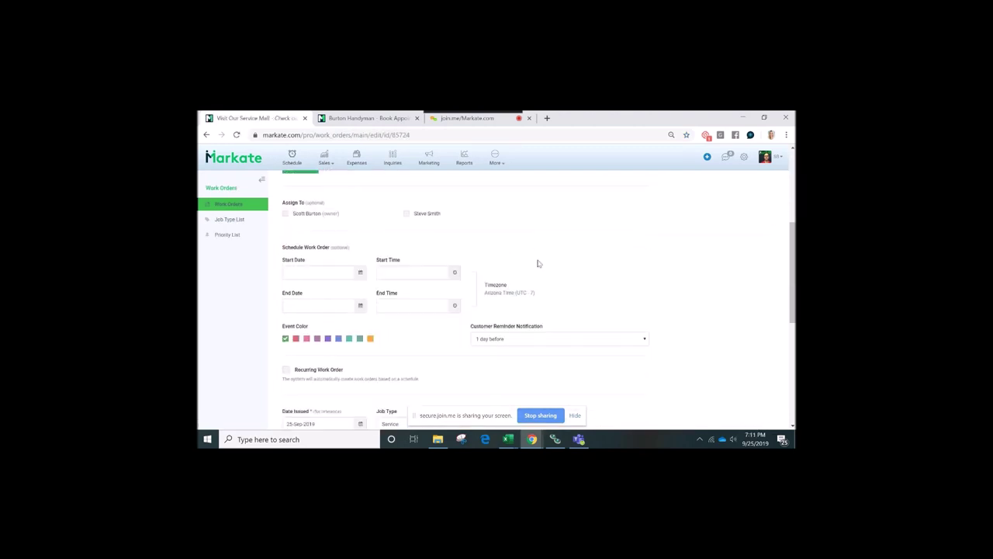
click(328, 335)
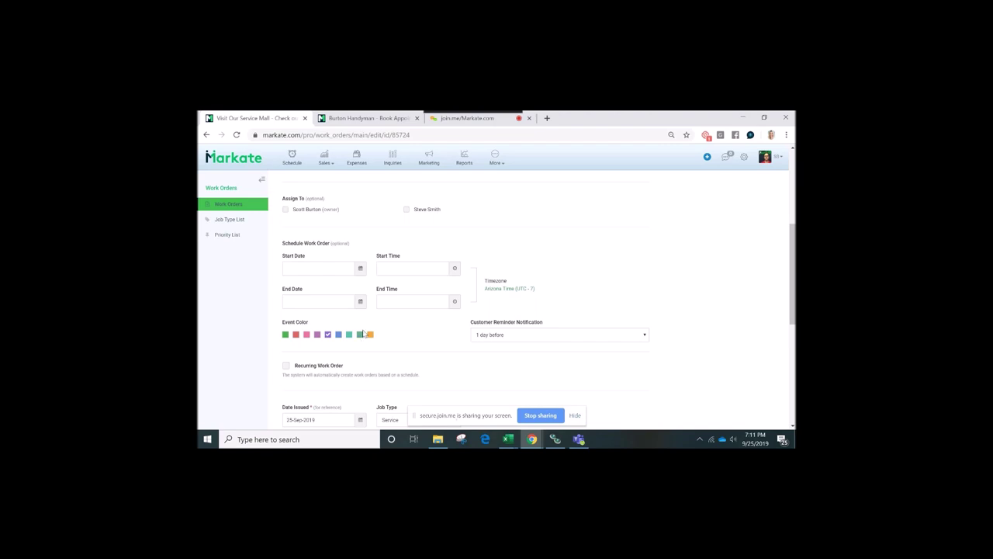
scroll(363, 334, up, 1)
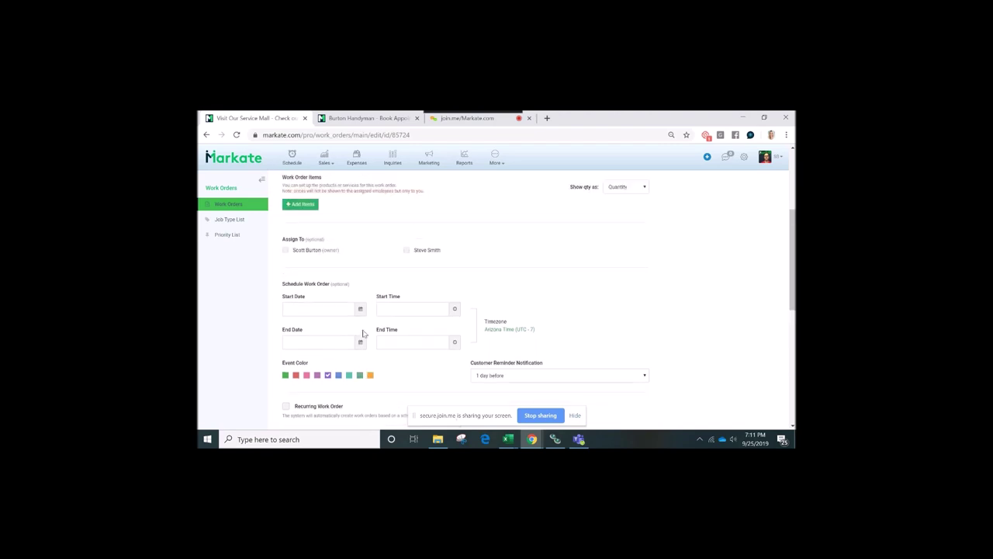
scroll(363, 334, down, 1)
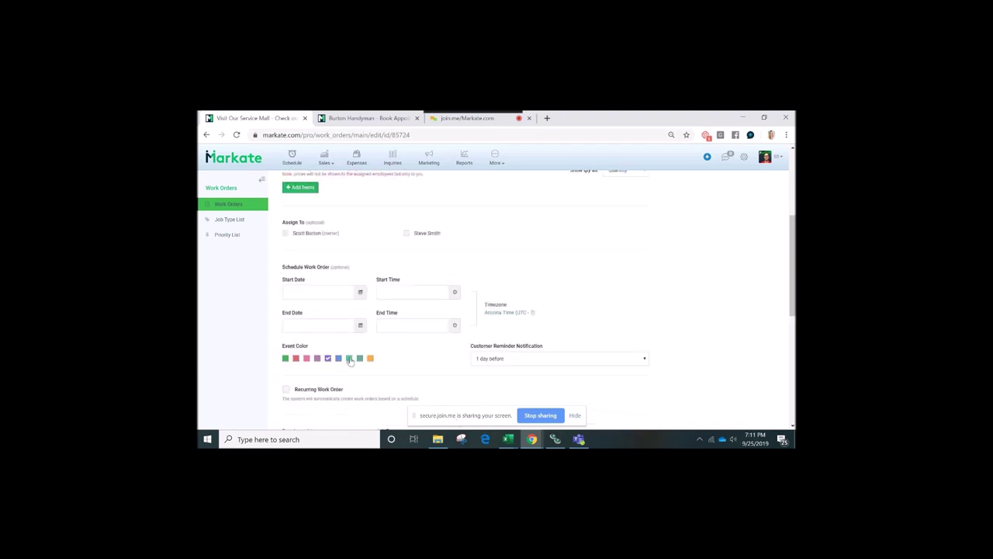
click(350, 359)
Leave the work order and return to the September 2019 Schedule calendar
scroll(386, 364, down, 1)
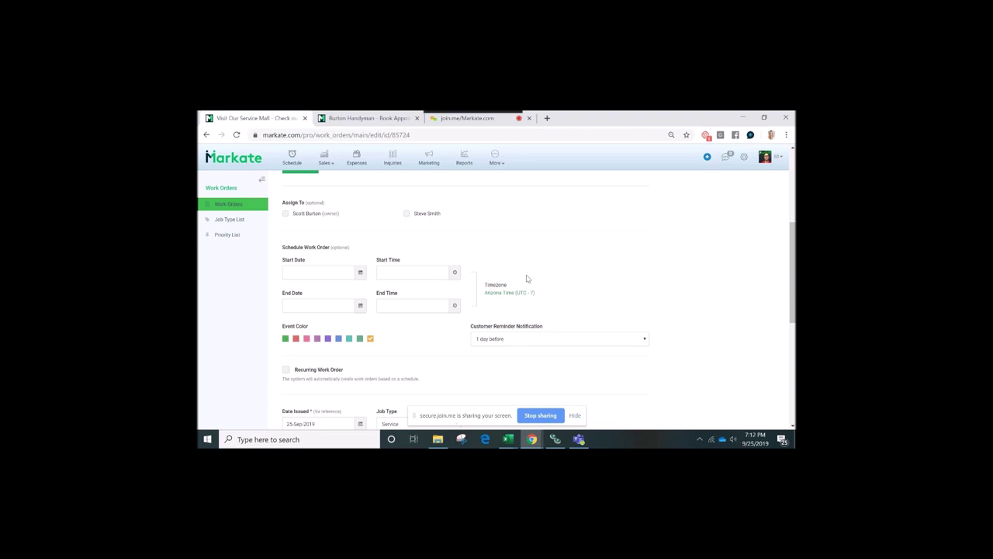
scroll(527, 278, up, 5)
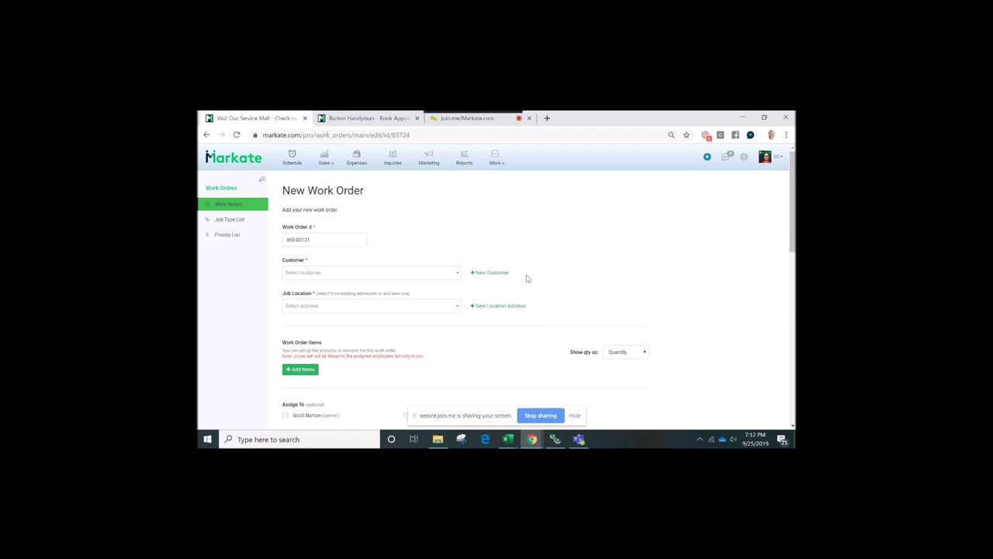
mouse_move(493, 159)
mouse_move(322, 159)
click(292, 160)
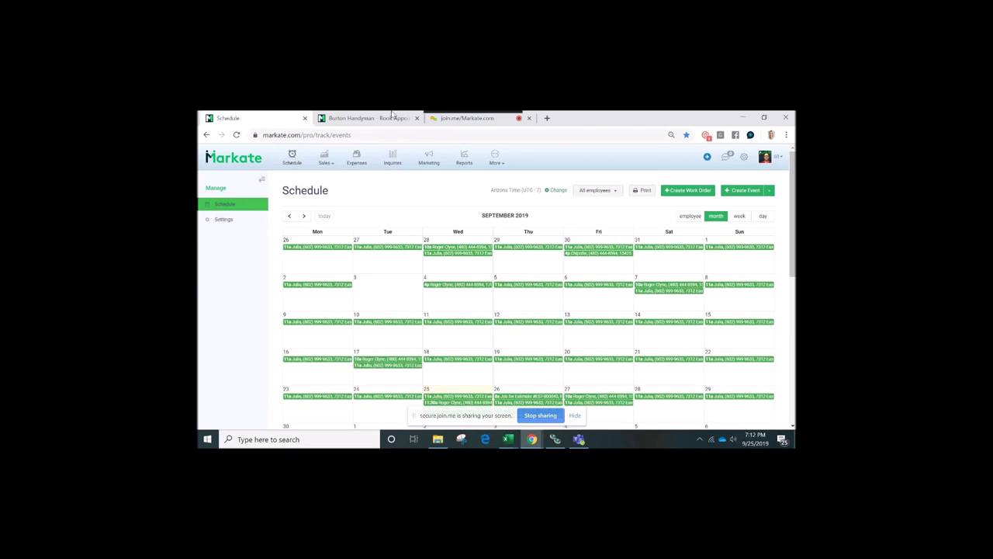
Pass the join.me presenter role to the participant whose iPhone will be broadcast
click(455, 121)
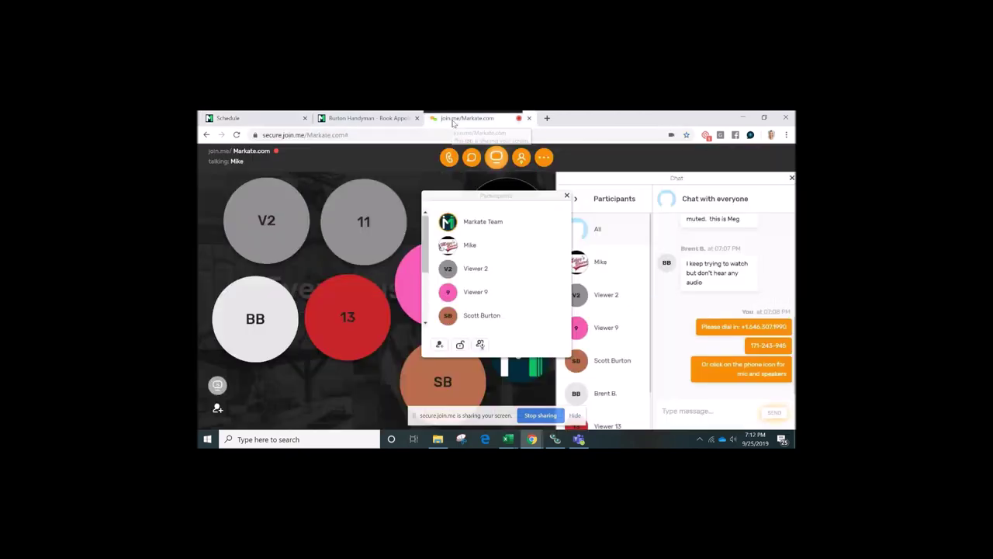
click(479, 243)
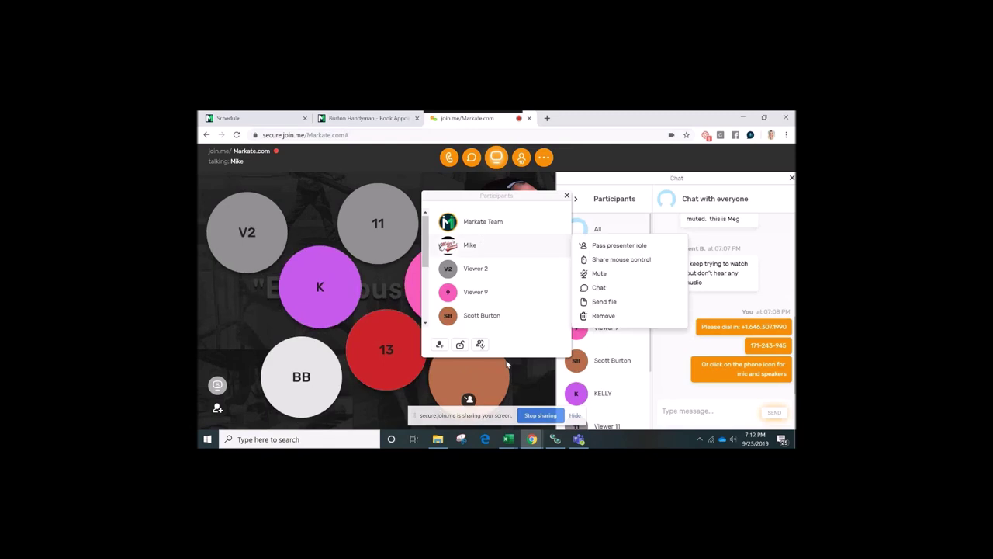
click(496, 315)
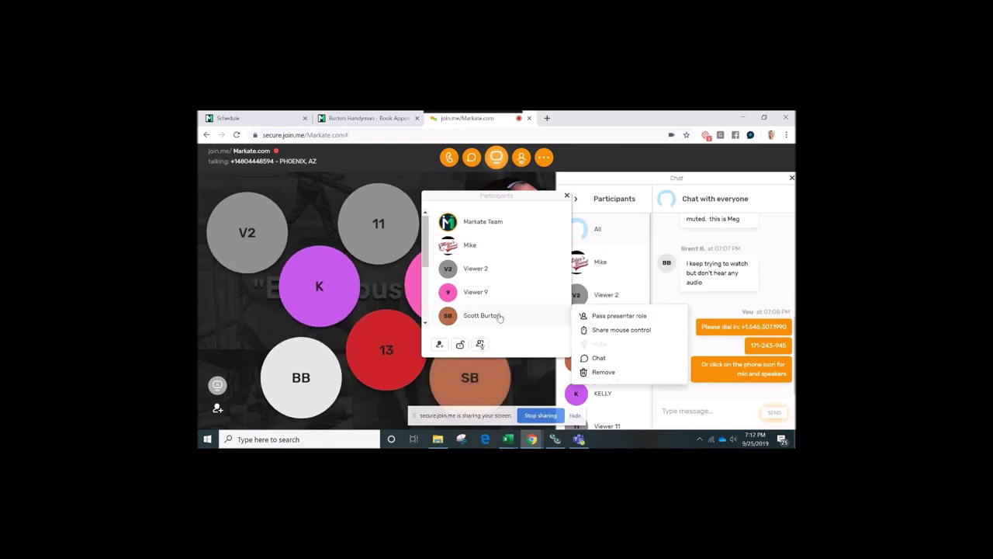
click(595, 317)
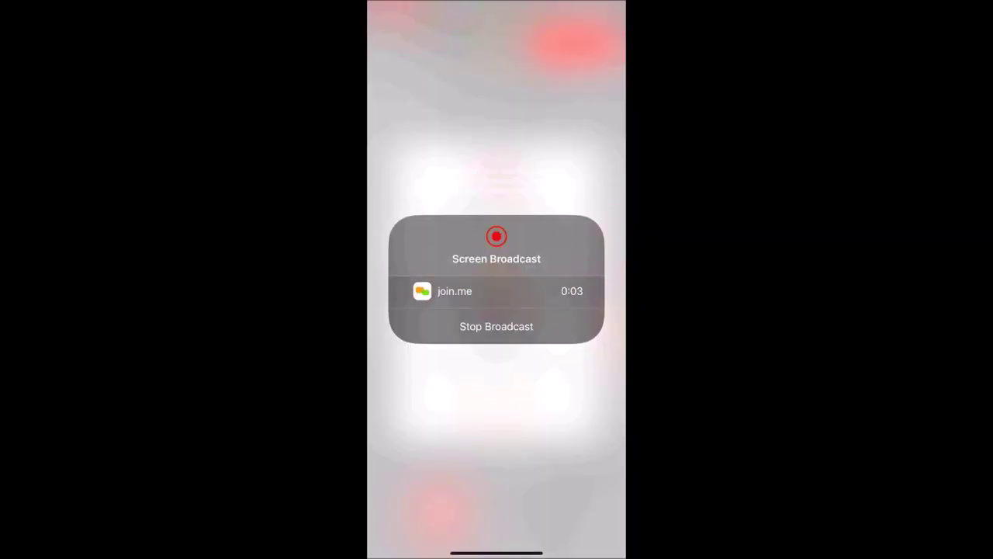
Bring up Markate from the phone's app switcher, view My Business, and return home
drag(496, 553, 496, 349)
drag(435, 280, 590, 279)
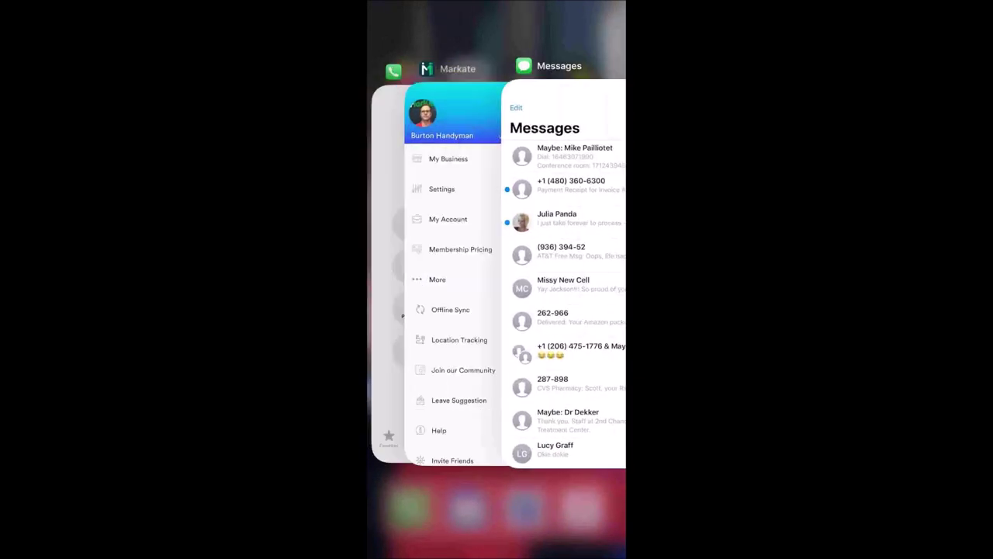
click(491, 272)
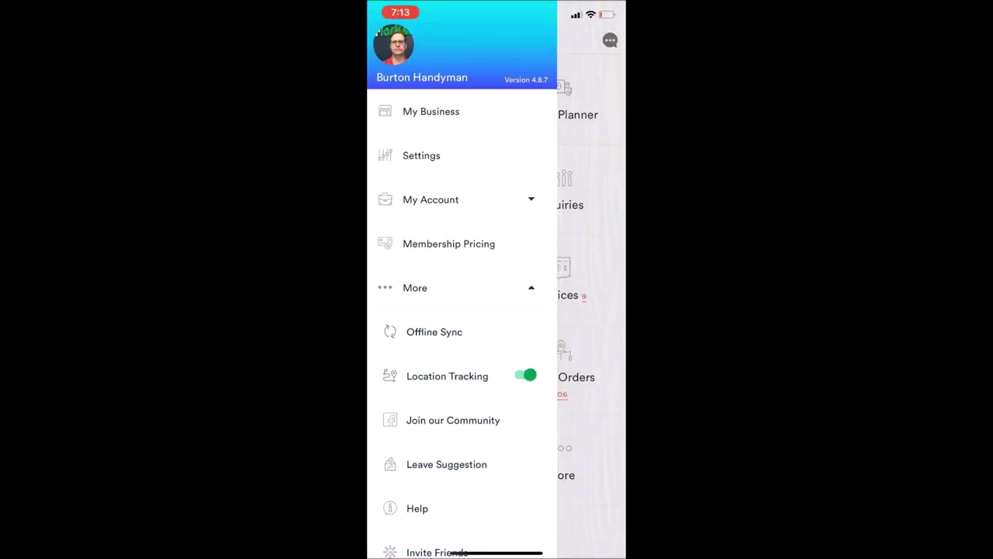
click(430, 111)
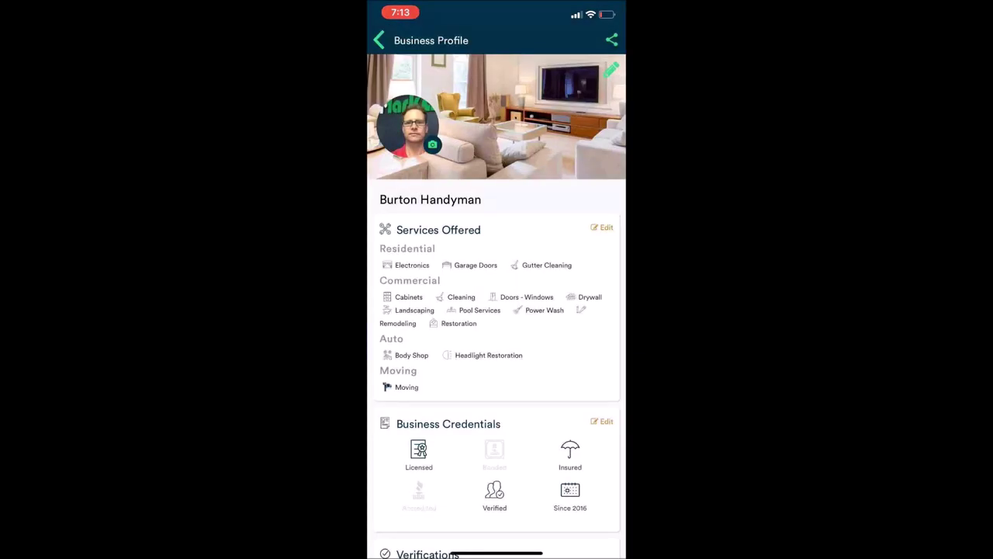
click(379, 40)
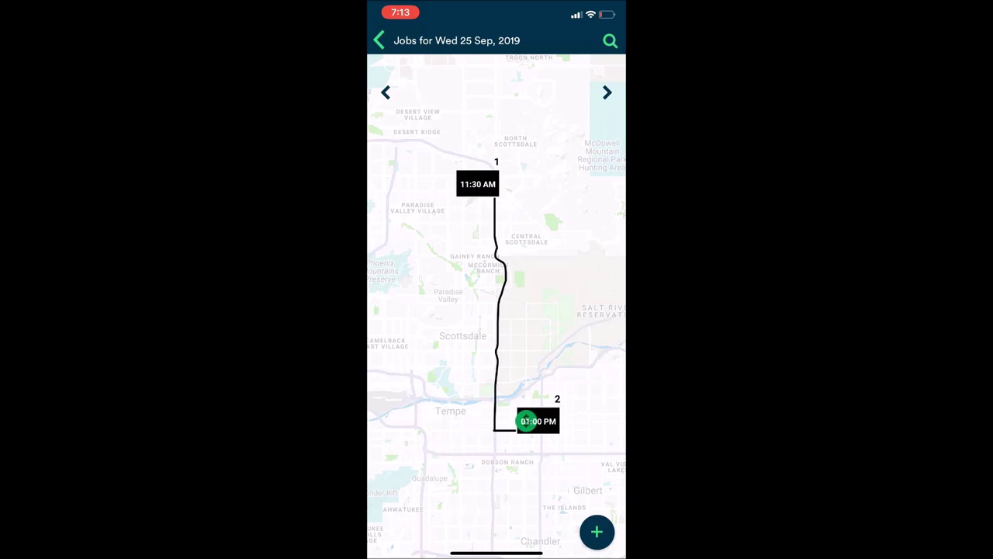
View the 08:00 AM job's work order for Thu 26 Sep, then return home
drag(526, 421, 481, 420)
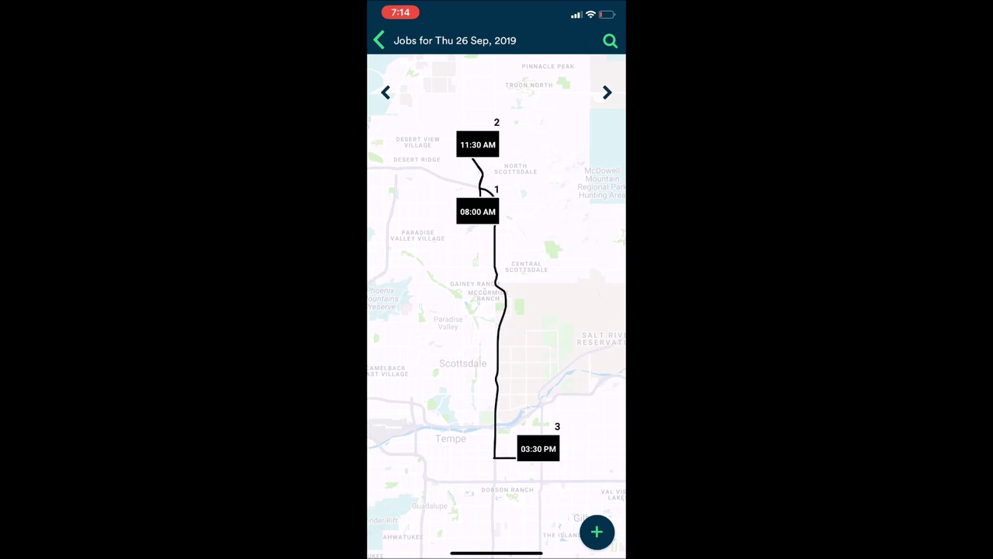
click(477, 211)
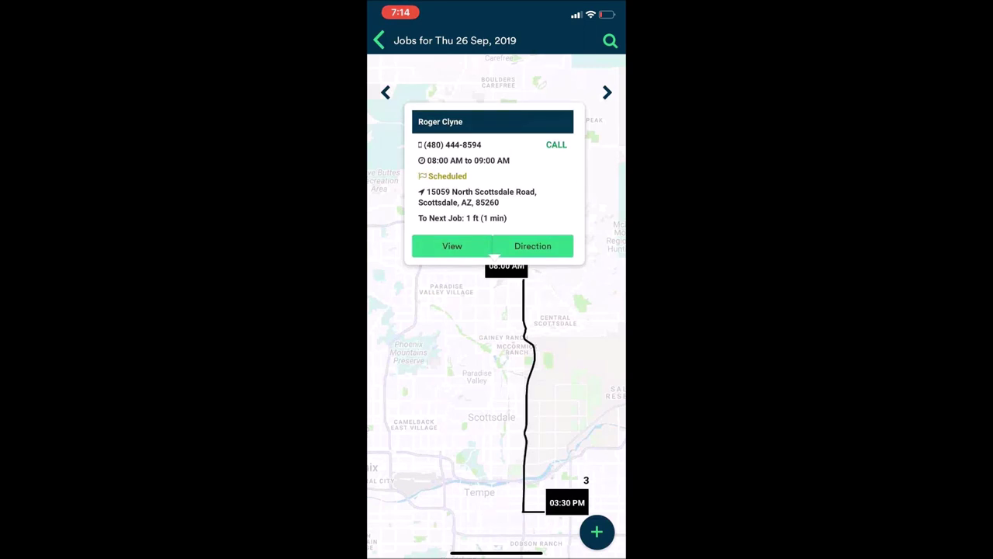
click(452, 246)
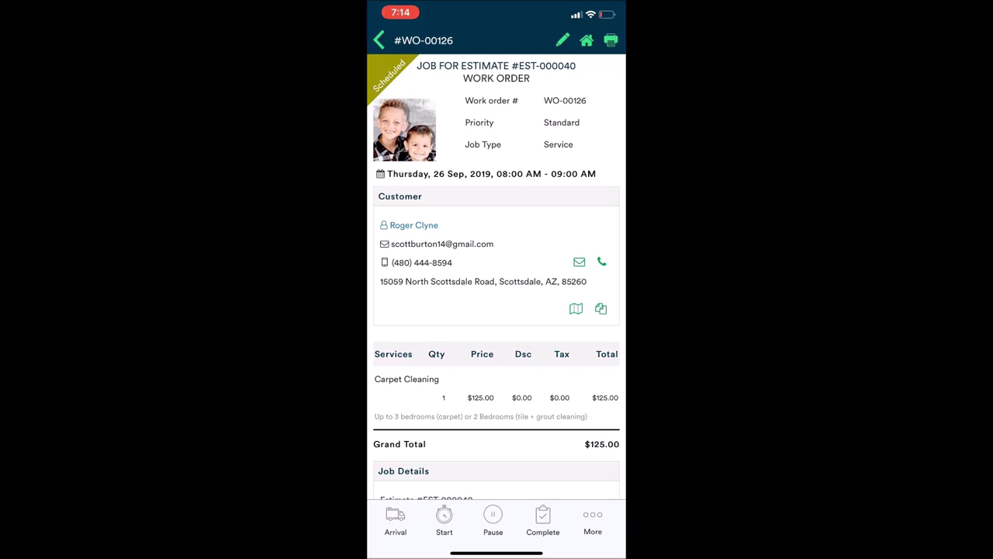
click(379, 41)
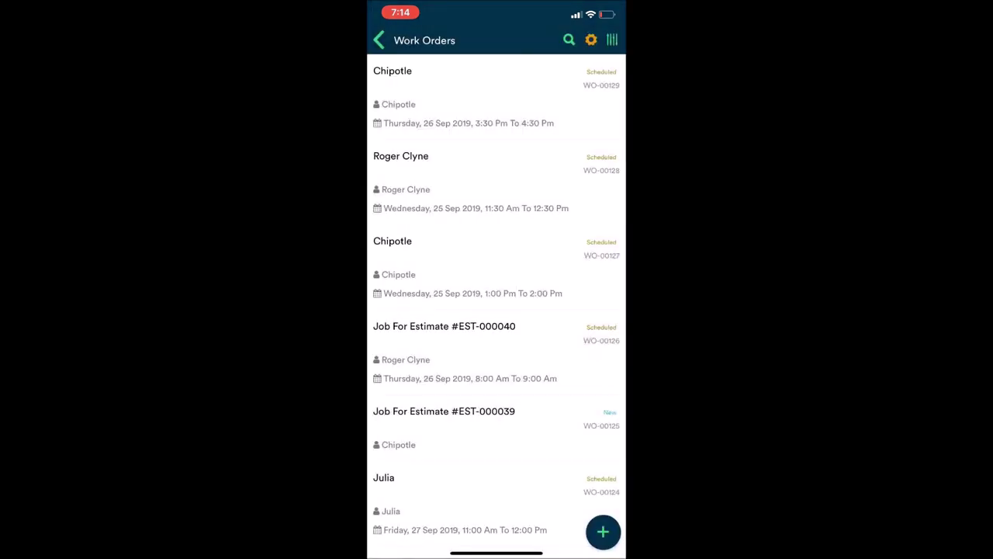
click(379, 40)
Open Route Planner, advance to Thu 26 Sep, and show the 11:30 AM job's details
click(560, 114)
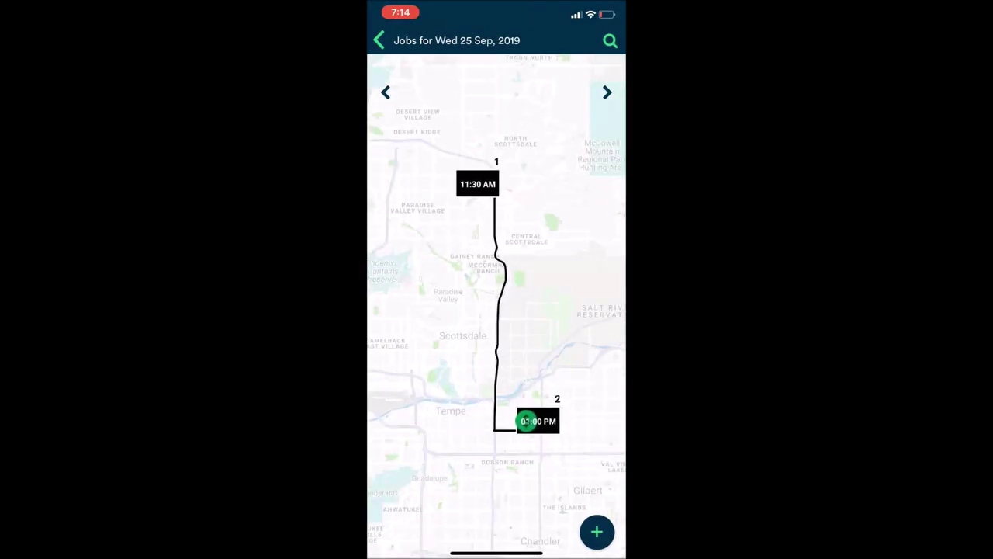
click(607, 92)
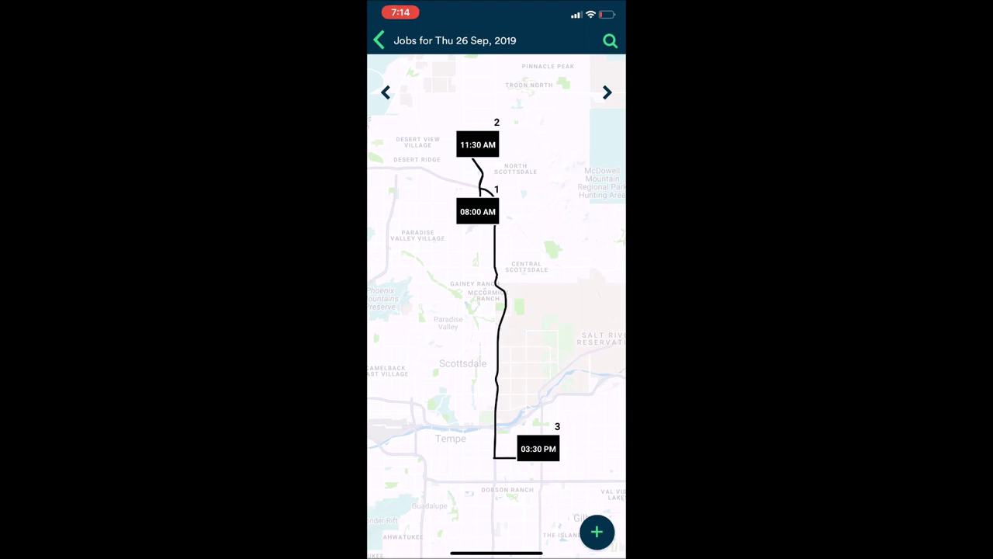
click(477, 144)
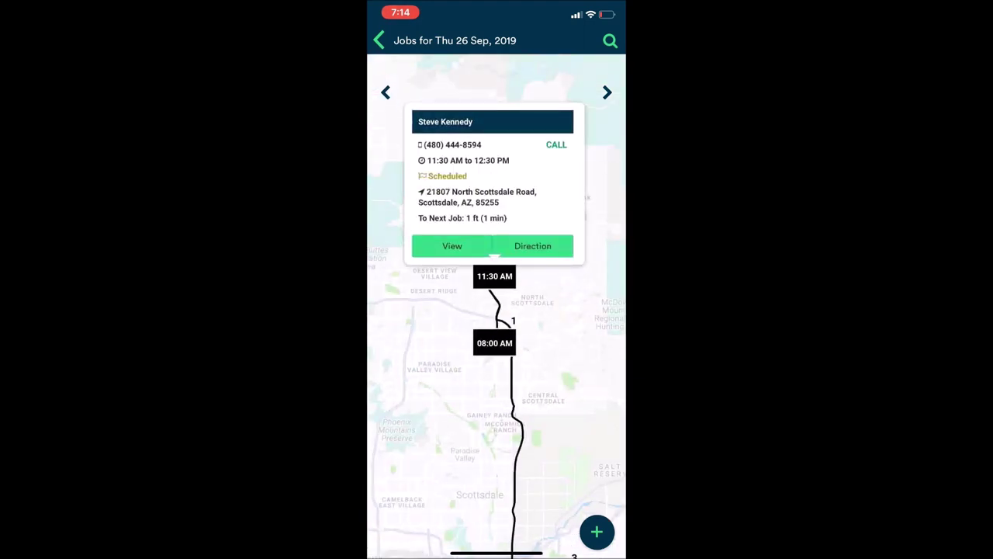
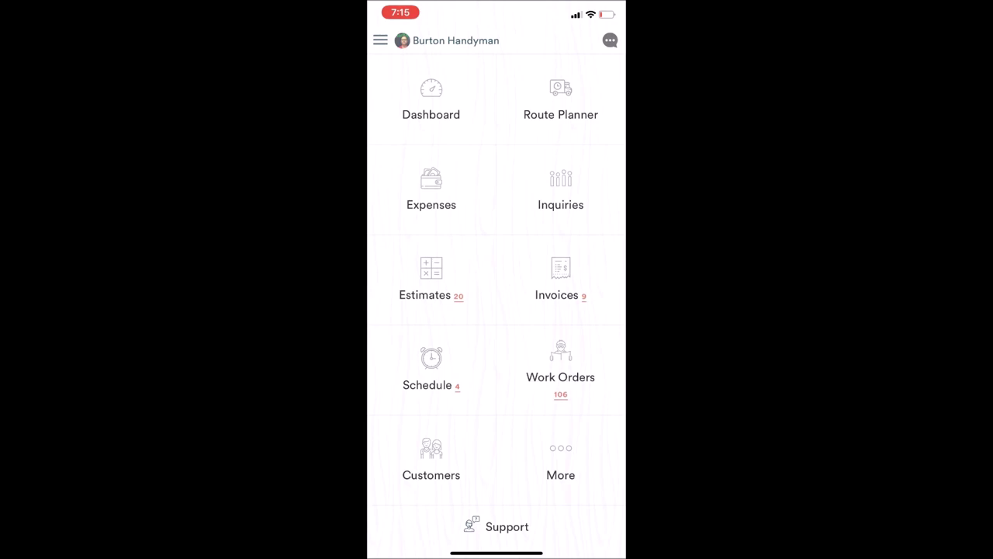
From the side menu, open Estimates and start a new Standard Estimate
click(380, 40)
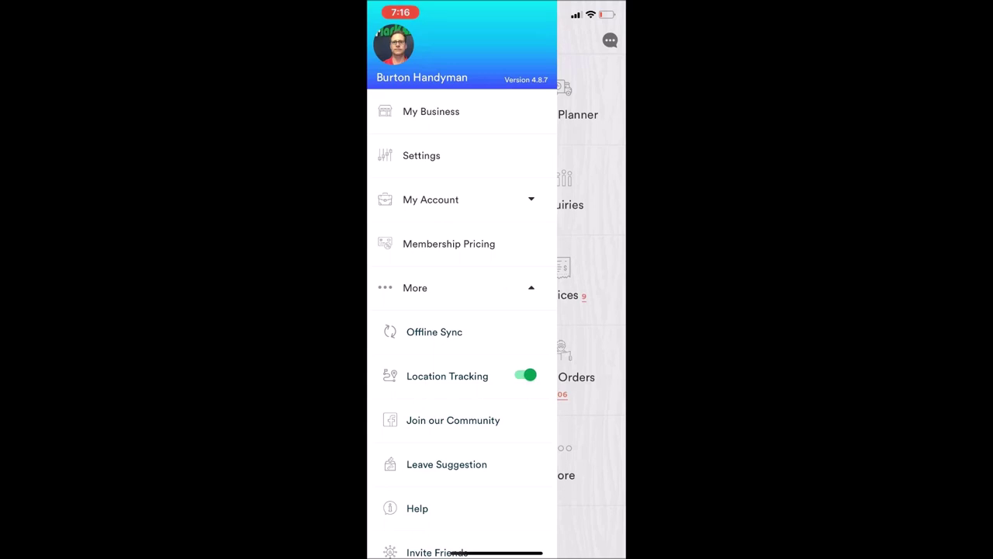
click(434, 332)
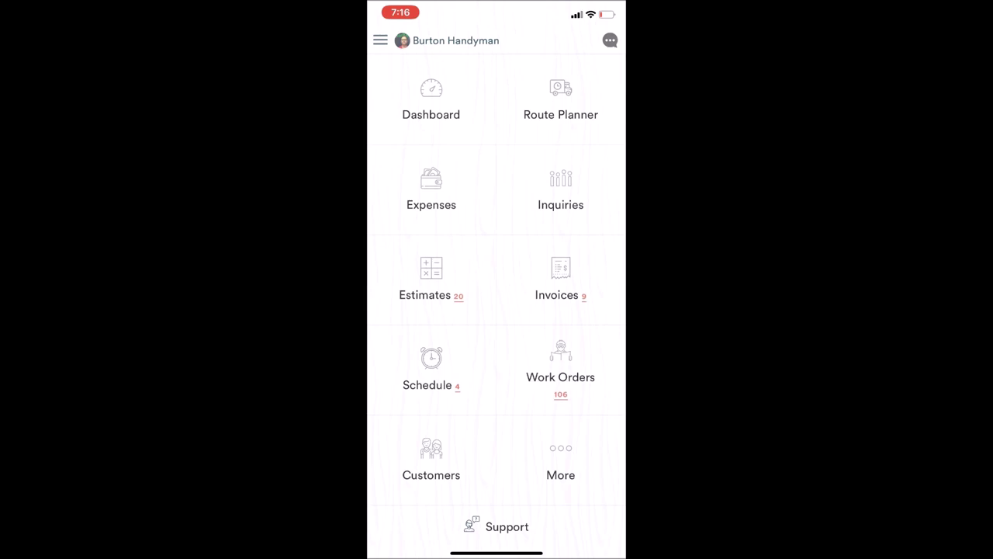
click(430, 277)
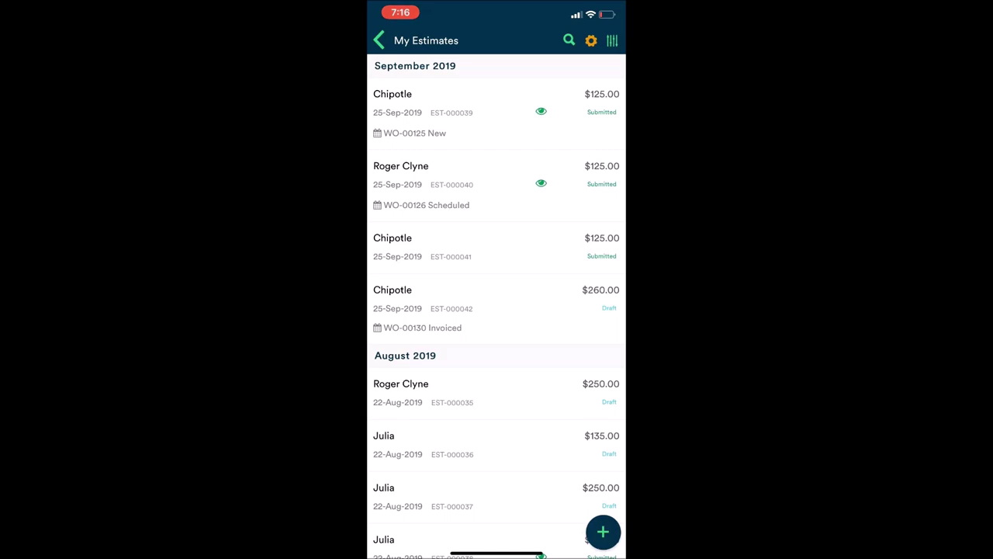
click(603, 531)
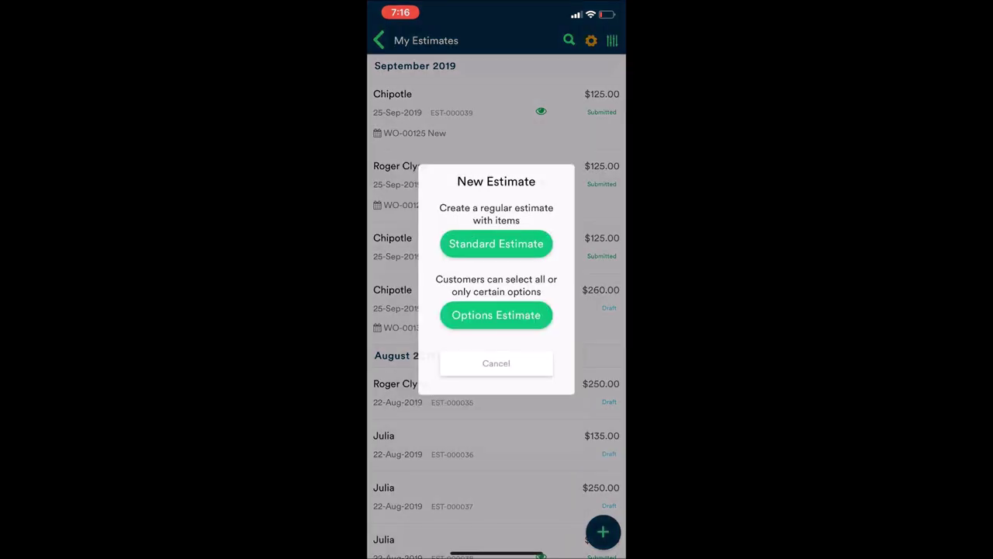
click(495, 243)
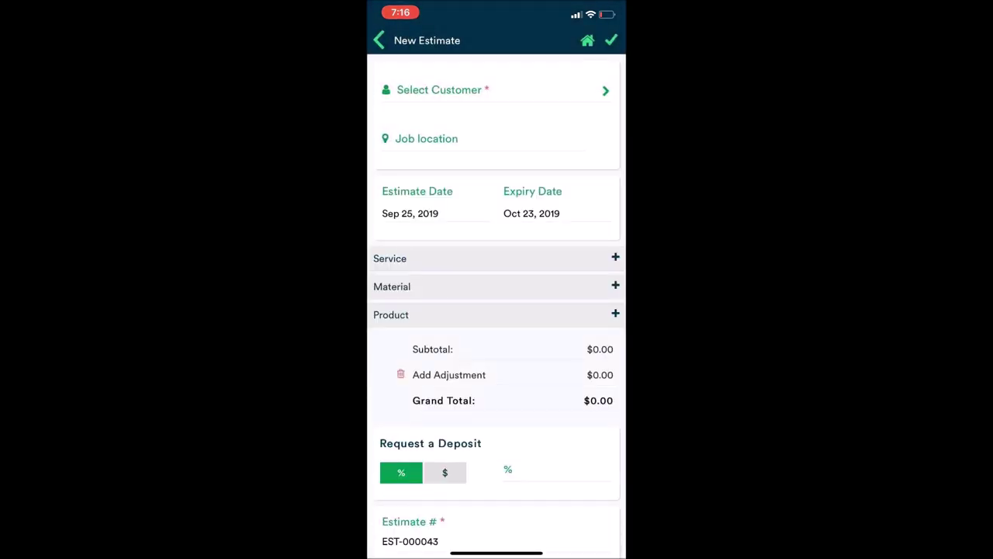
Set customer Chipotle at 1201 South Alma School Road and add a Carpet Cleaning service
click(439, 90)
click(465, 206)
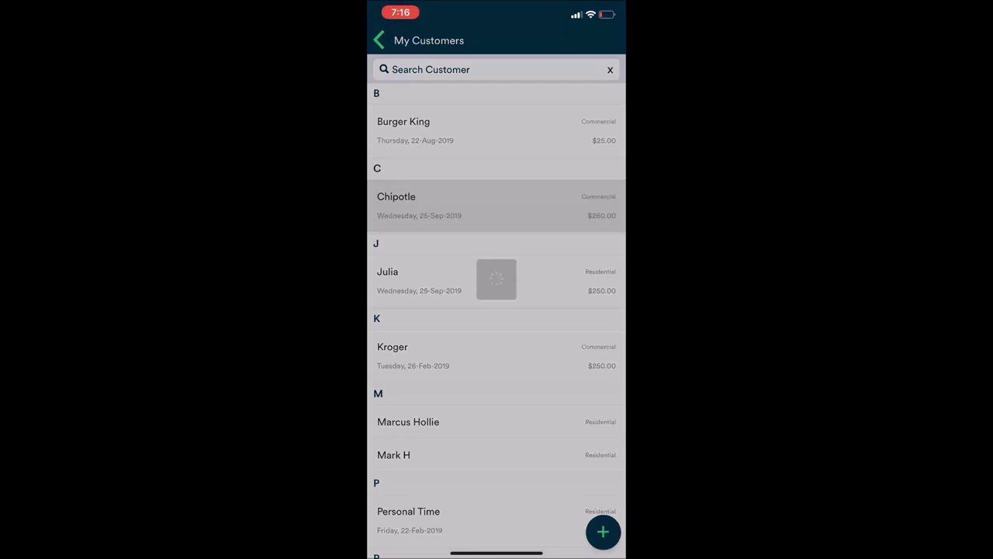
click(468, 125)
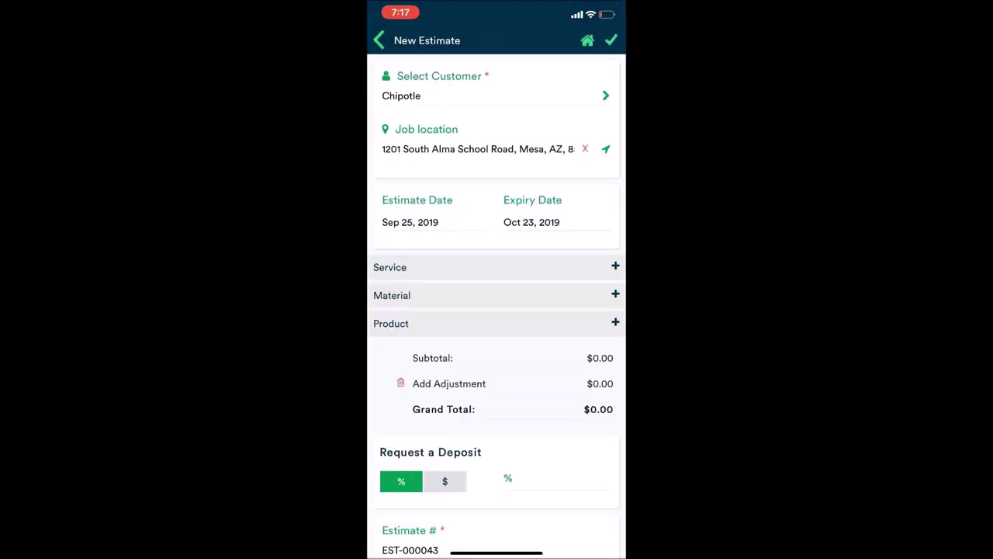
click(616, 266)
click(423, 124)
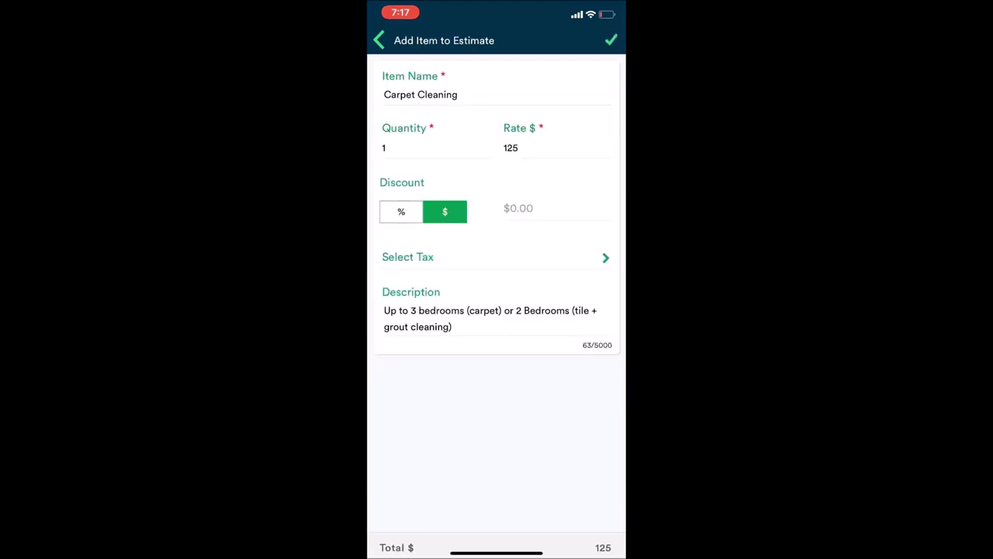
click(611, 39)
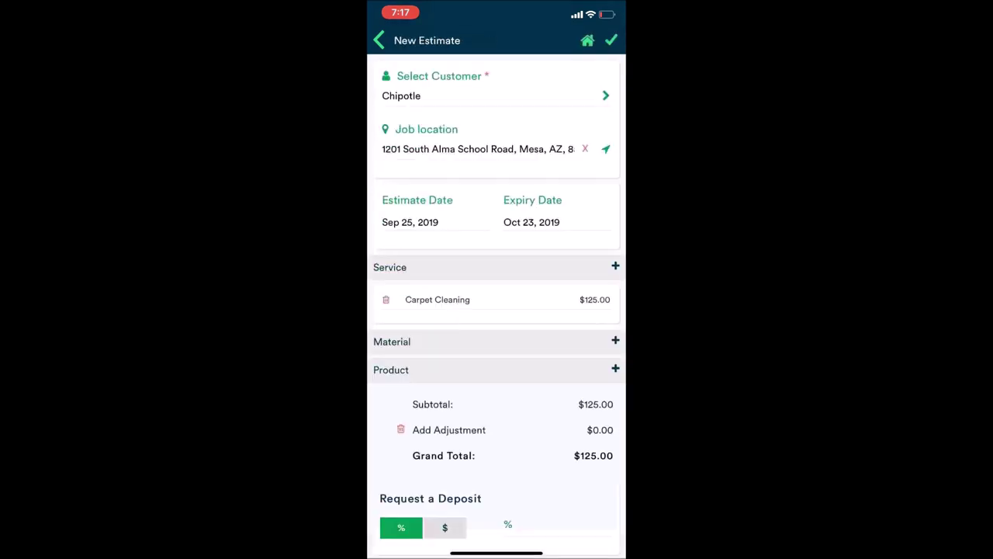
scroll(497, 302, down, 5)
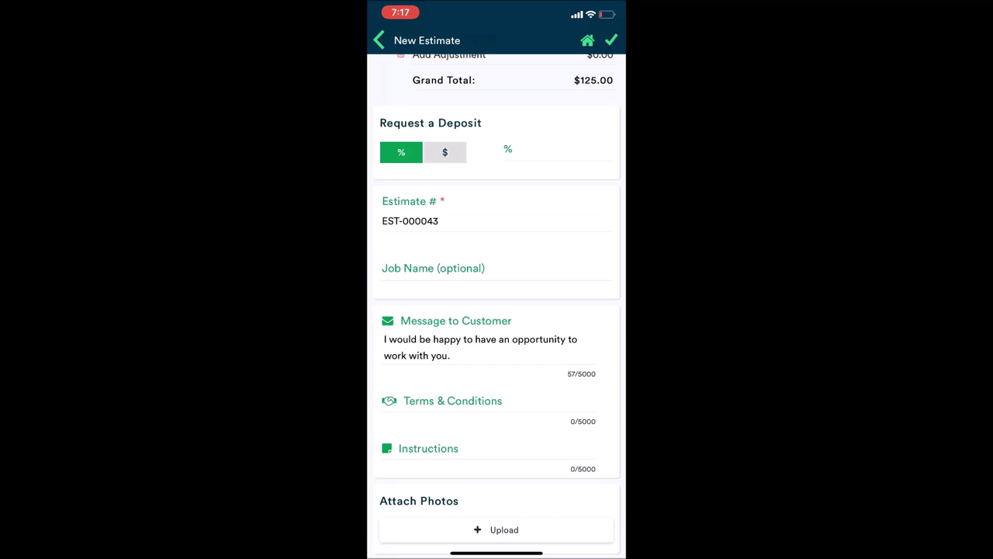
Preview the $125.00 estimate, email it to Chipotle, and finish
click(611, 39)
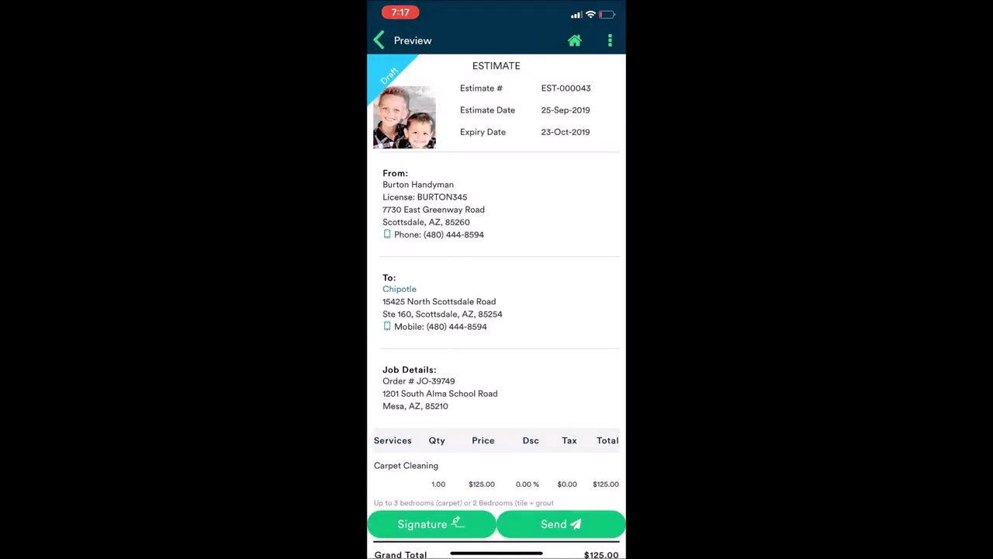
click(560, 524)
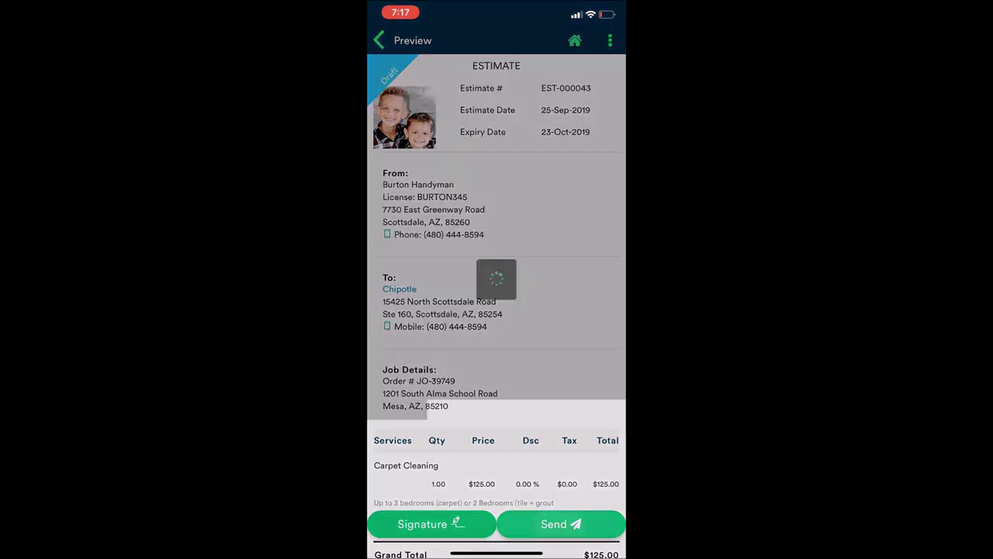
click(600, 40)
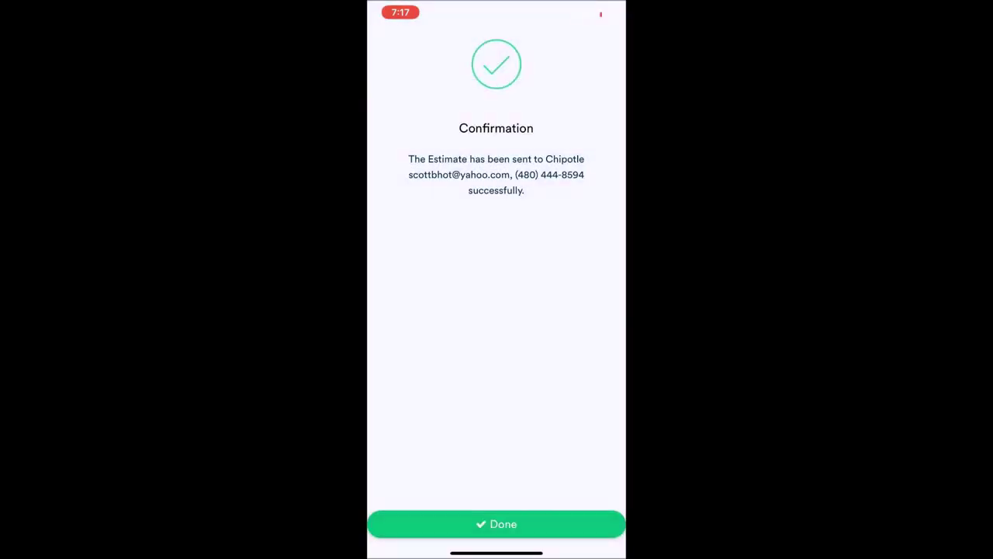
click(496, 524)
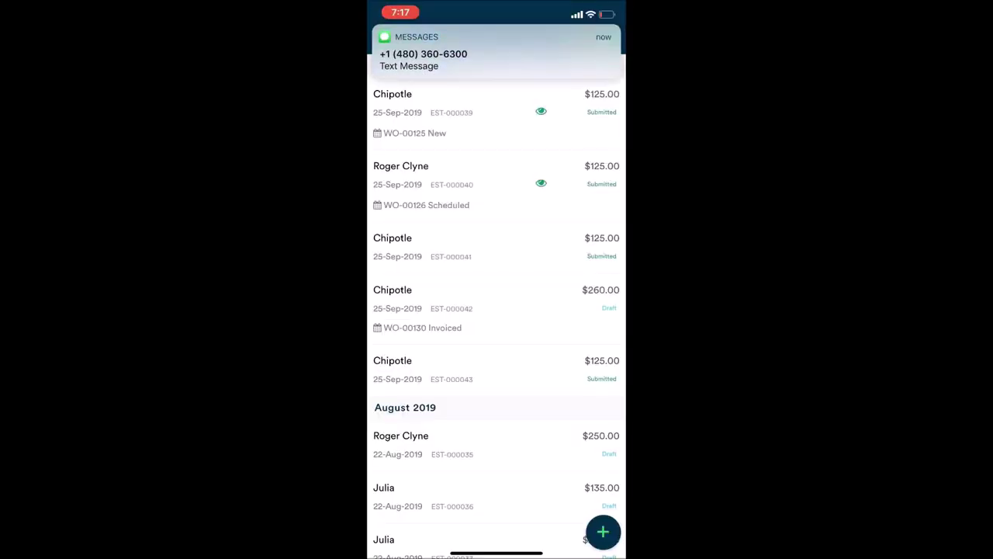
click(496, 55)
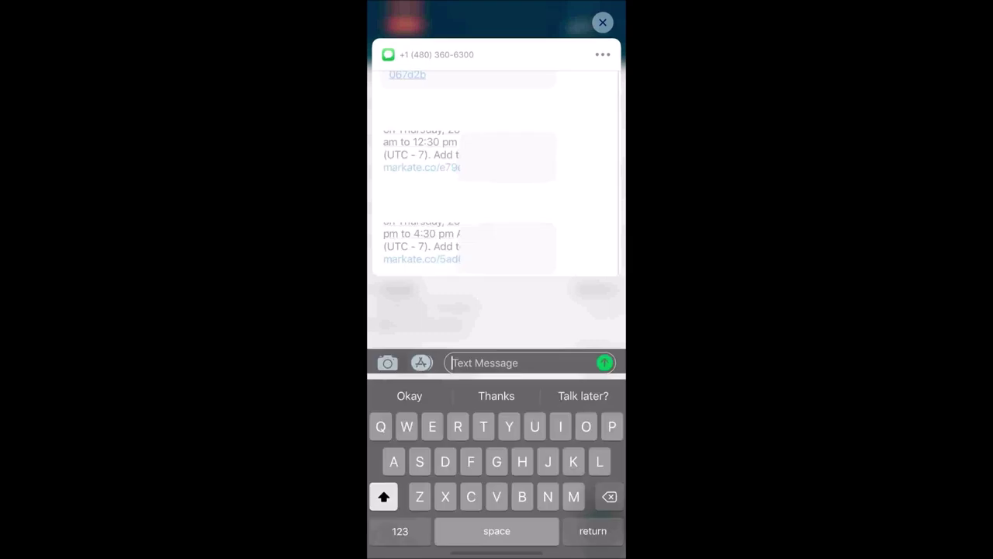
click(494, 294)
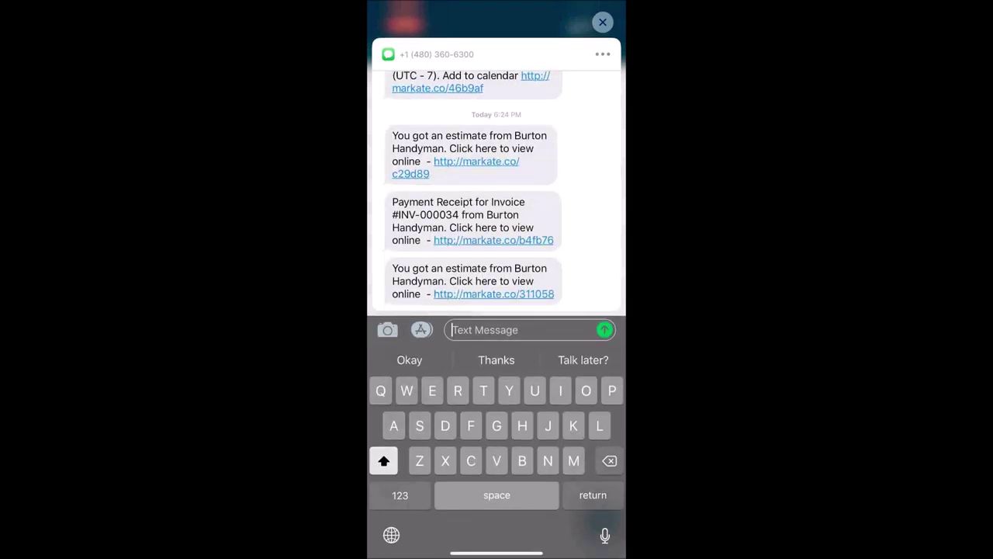
click(494, 293)
click(602, 22)
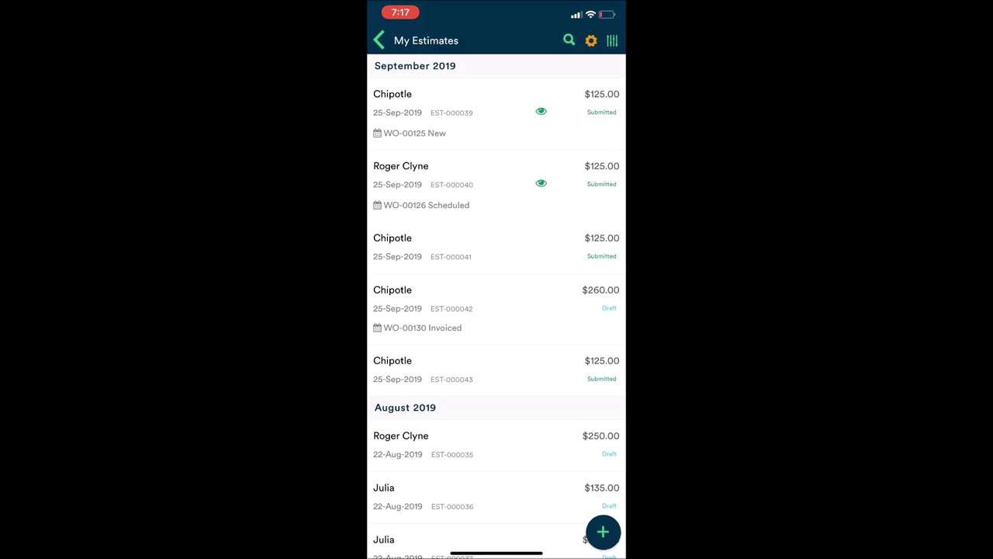
Go home, preview Chipotle's EST-000039 in Estimates, then begin a new Standard Estimate
click(379, 40)
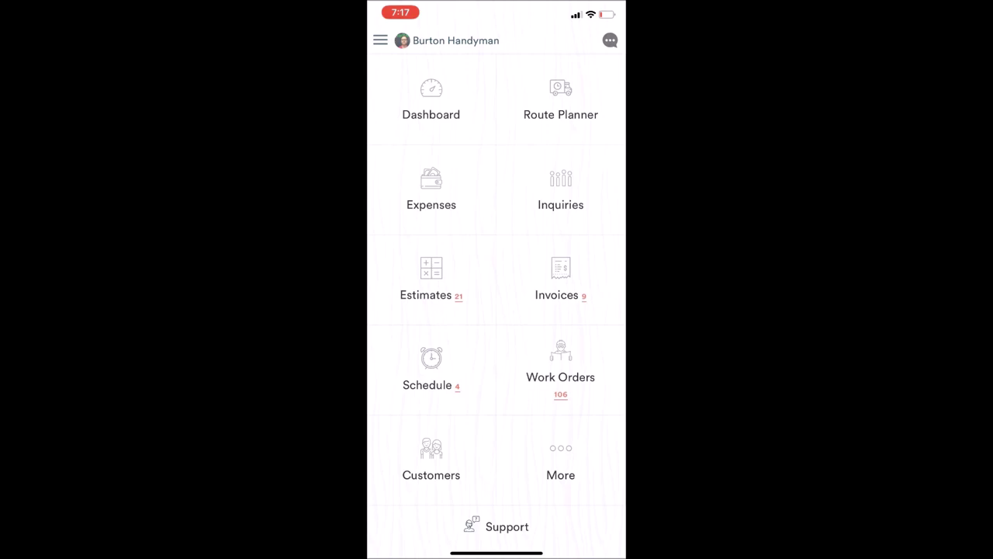
click(430, 279)
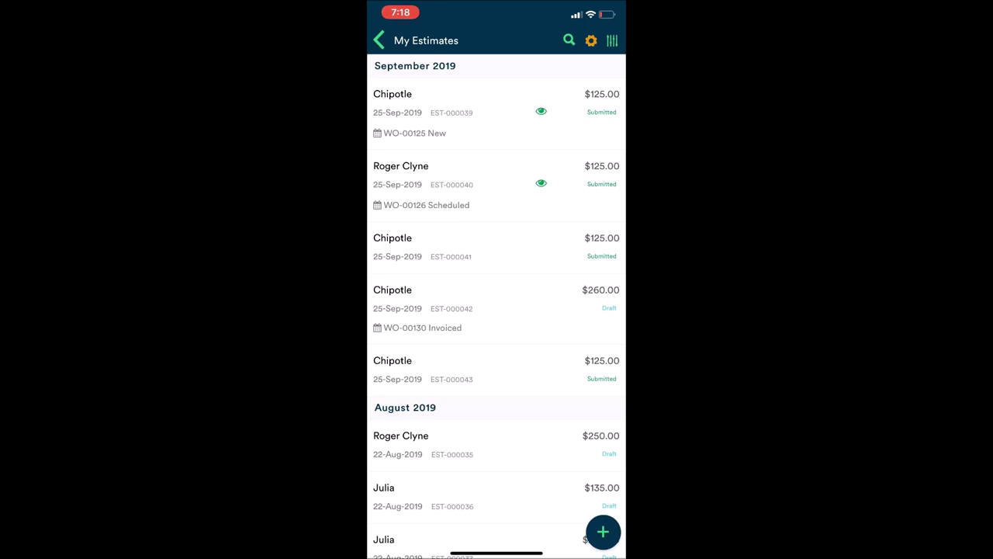
click(465, 113)
click(603, 531)
click(492, 242)
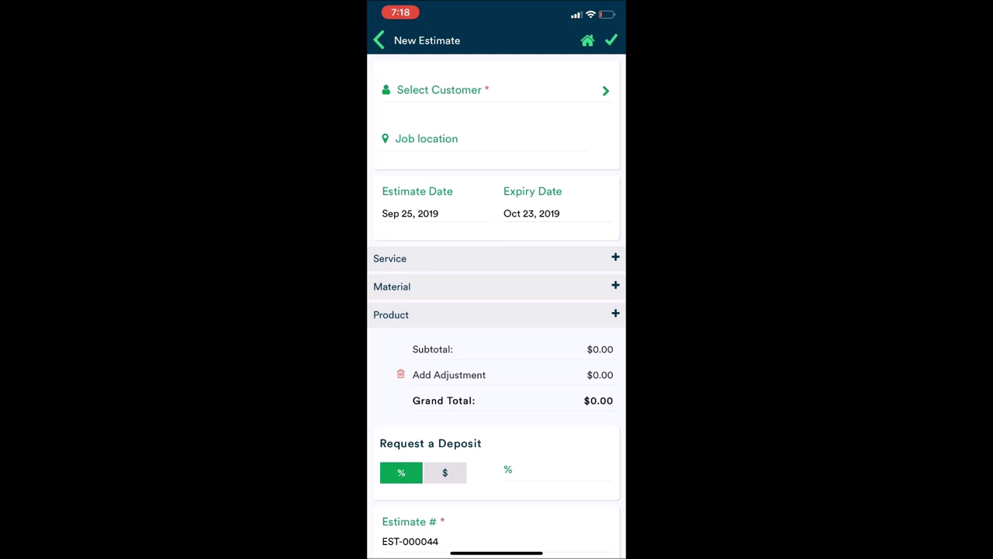
Fill EST-000044 with Chipotle, its Alma School Road location and Carpet Cleaning, then preview it
click(439, 90)
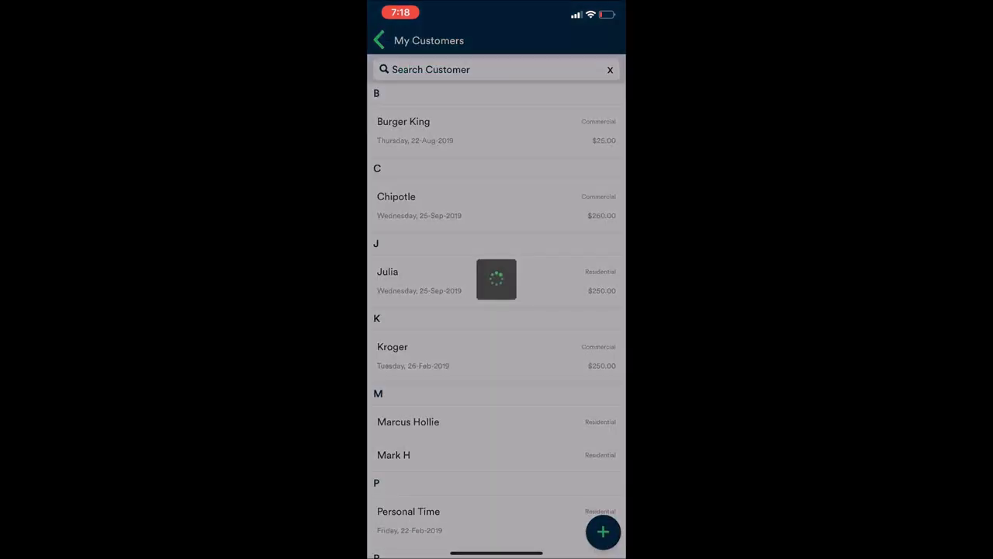
click(396, 196)
click(455, 124)
click(616, 266)
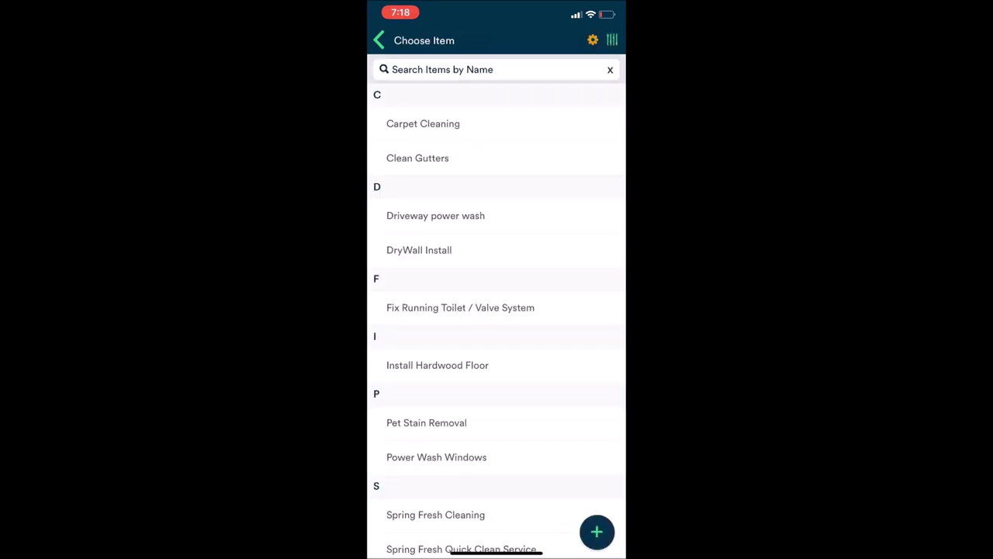
click(423, 124)
click(612, 40)
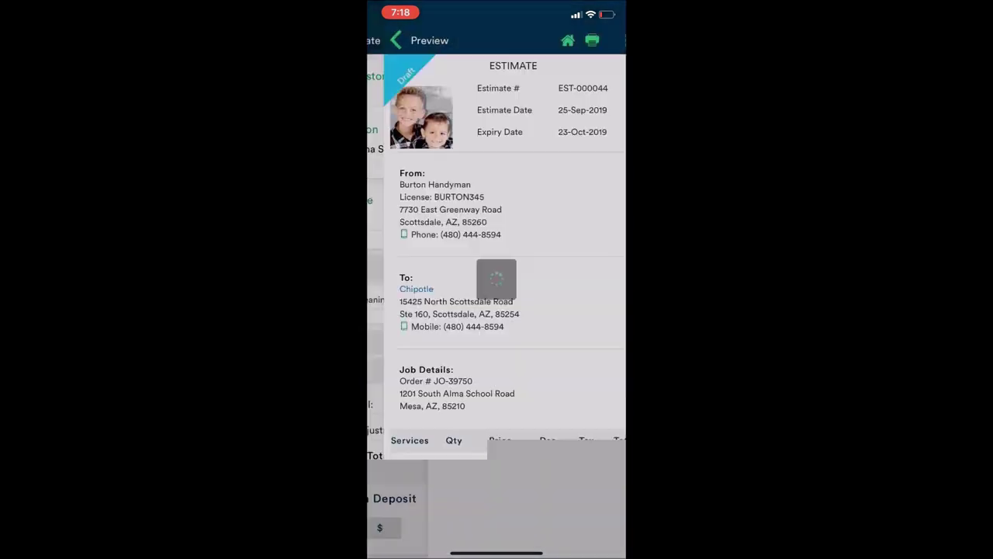
Open the send form and shorten the email subject to just 'Estimate'
click(560, 523)
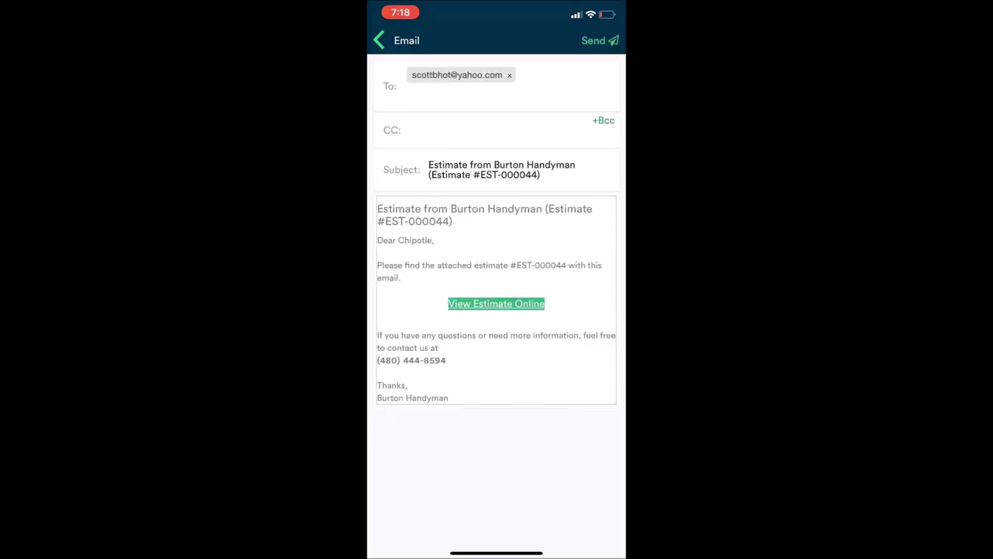
scroll(497, 302, down, 1)
click(466, 252)
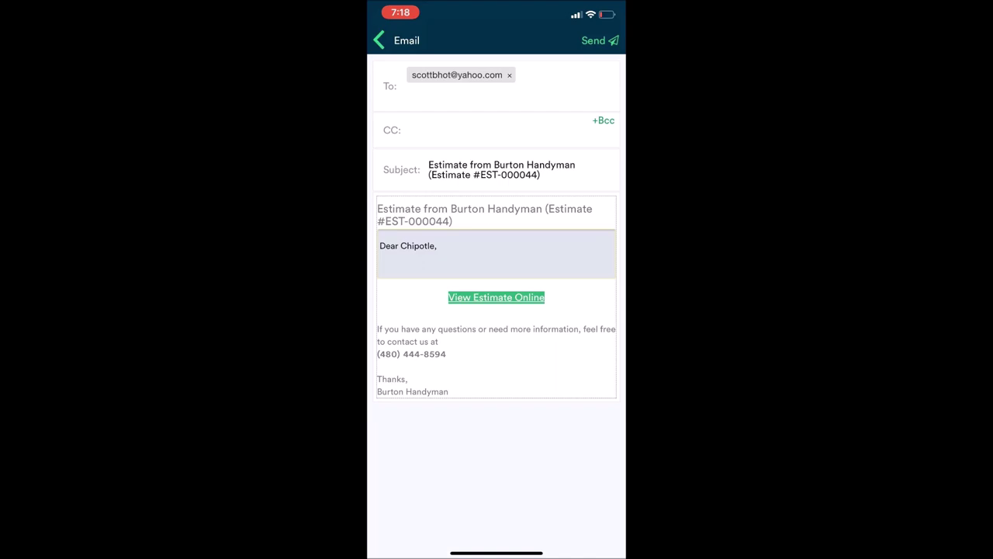
click(481, 338)
click(489, 280)
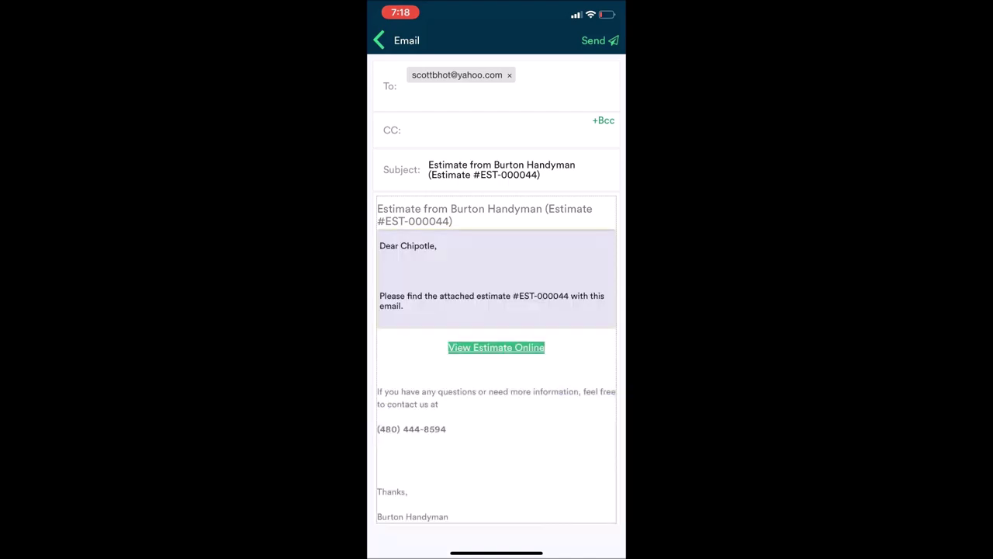
click(494, 205)
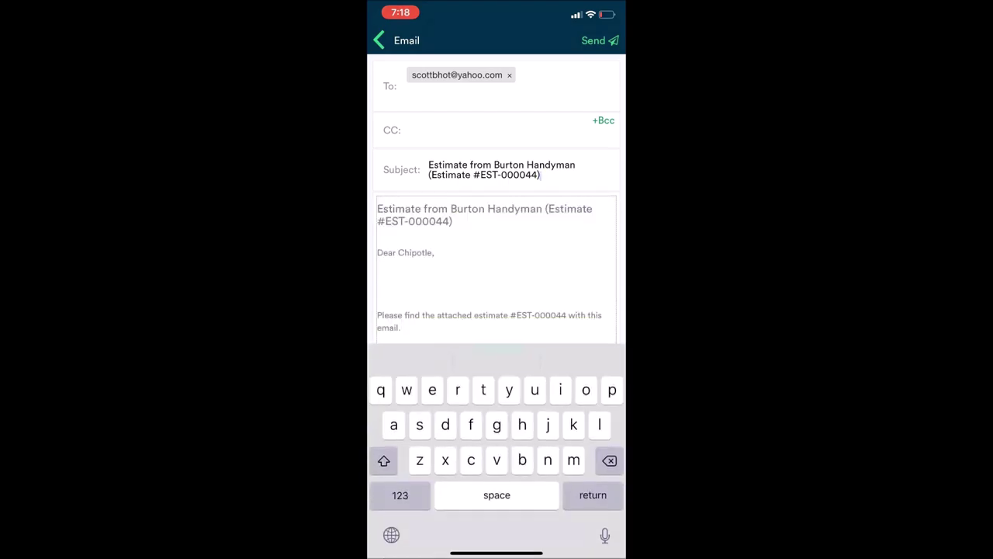
key(BackSpace)
key(BackSpace)
key(BackSpace)
key(BackSpace)
key(BackSpace)
key(BackSpace)
key(BackSpace)
key(BackSpace)
key(BackSpace)
key(BackSpace)
key(BackSpace)
key(BackSpace)
key(BackSpace)
key(BackSpace)
key(BackSpace)
key(BackSpace)
key(BackSpace)
key(BackSpace)
key(BackSpace)
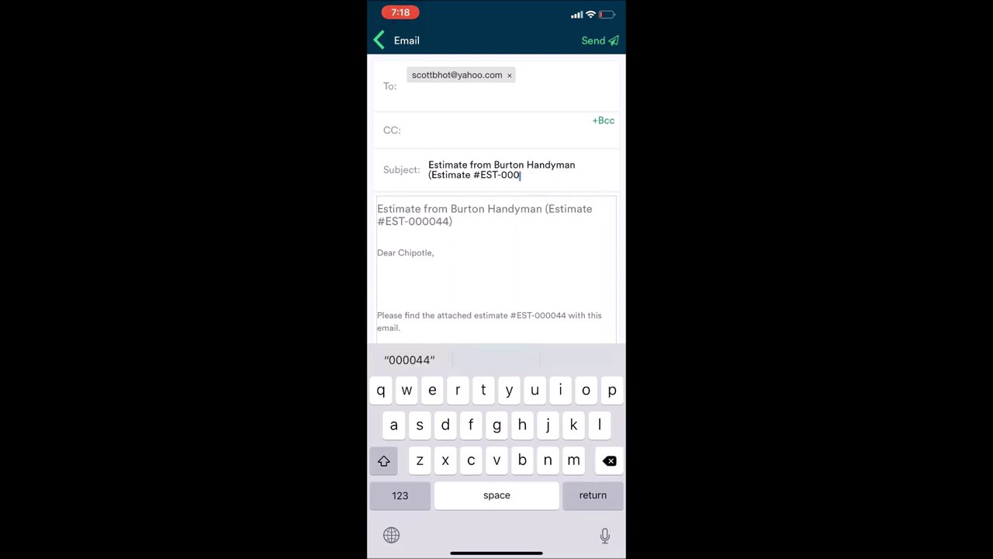
key(BackSpace)
key(BackSpace)
key(BackSpace)
key(BackSpace)
key(BackSpace)
key(BackSpace)
key(BackSpace)
key(BackSpace)
key(BackSpace)
key(BackSpace)
key(BackSpace)
key(BackSpace)
key(BackSpace)
key(BackSpace)
key(BackSpace)
key(BackSpace)
key(BackSpace)
key(BackSpace)
key(BackSpace)
key(BackSpace)
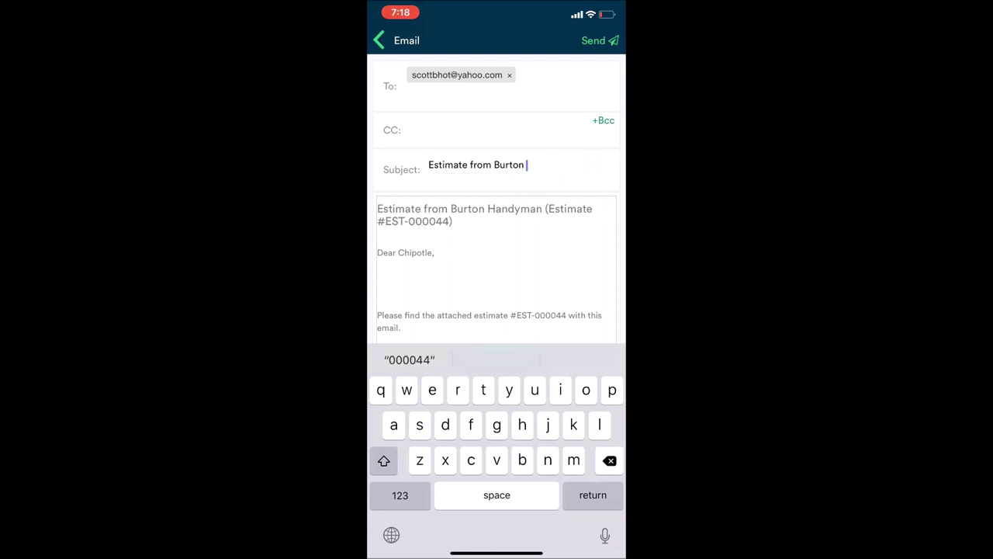
Edit the email body paragraphs and send EST-000044 to Chipotle
click(497, 279)
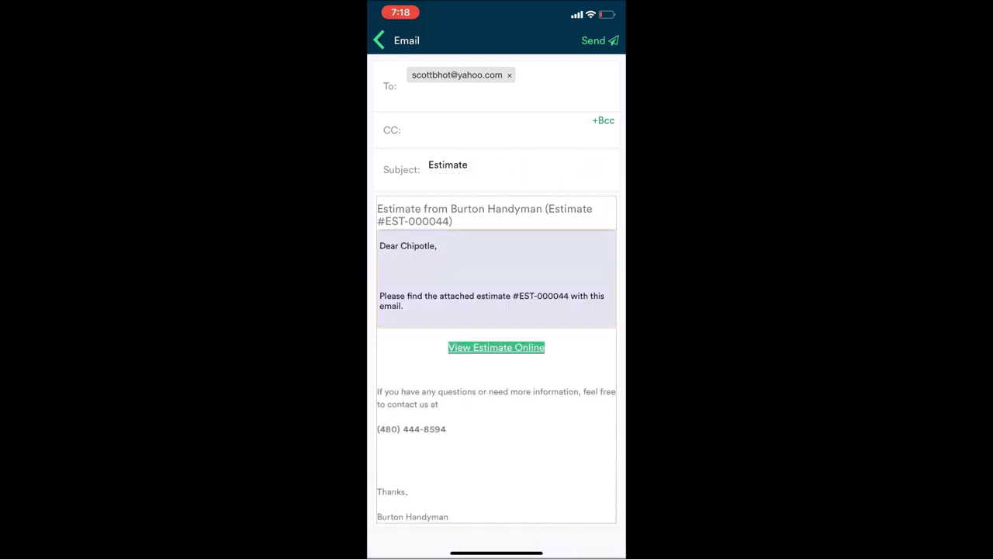
click(496, 442)
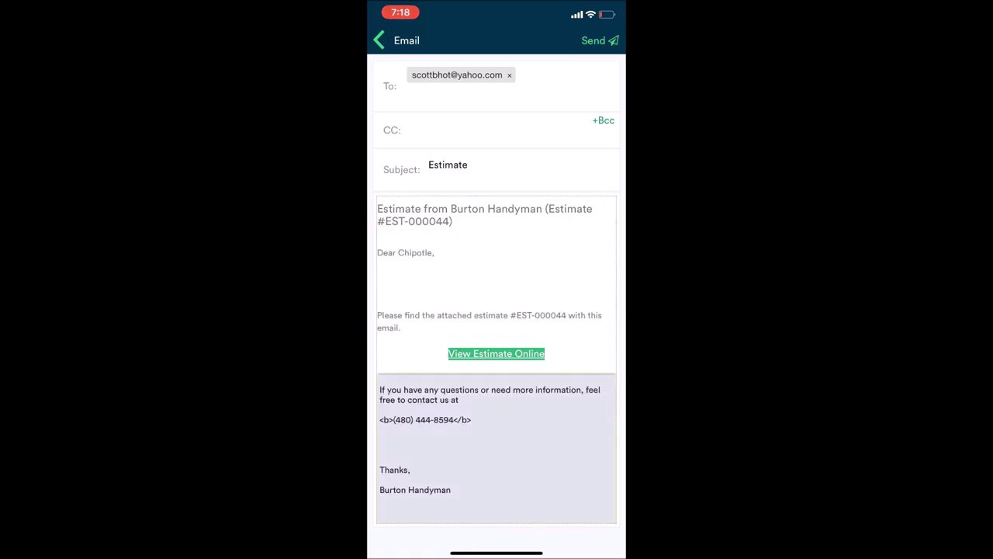
click(489, 288)
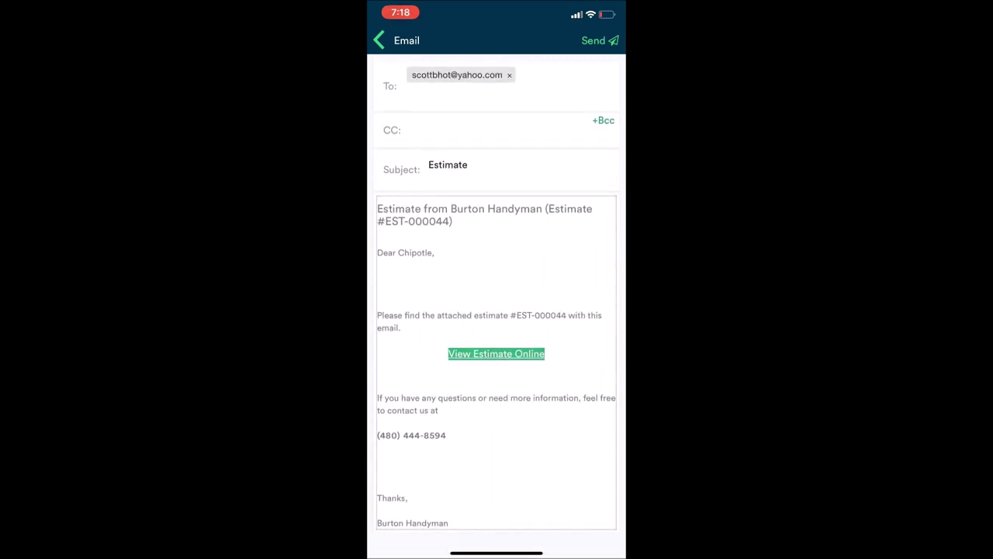
click(597, 40)
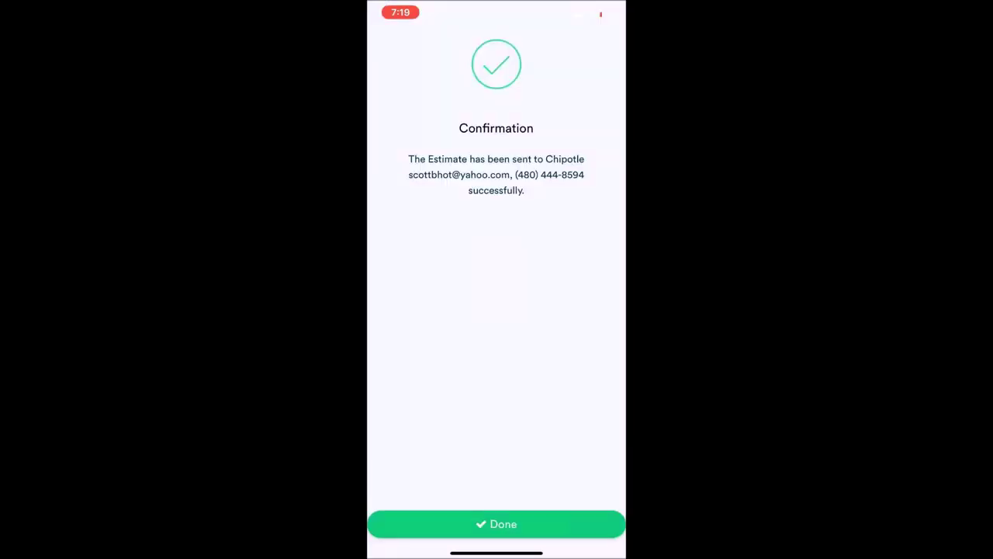
Dismiss the EST-000044 sent confirmation with Done to return to My Estimates
click(497, 524)
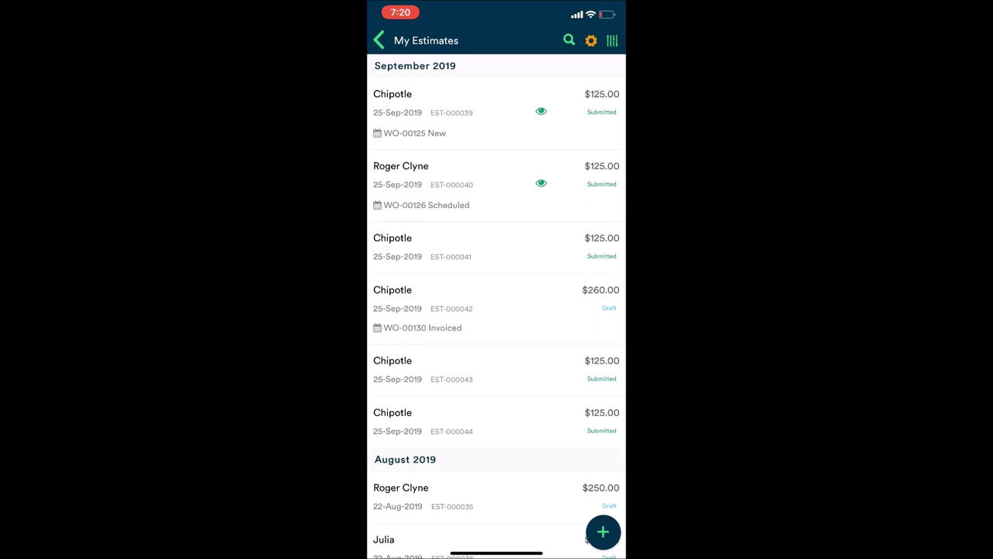
Open Estimates from the home menu, scroll through all estimates, then return home
click(378, 40)
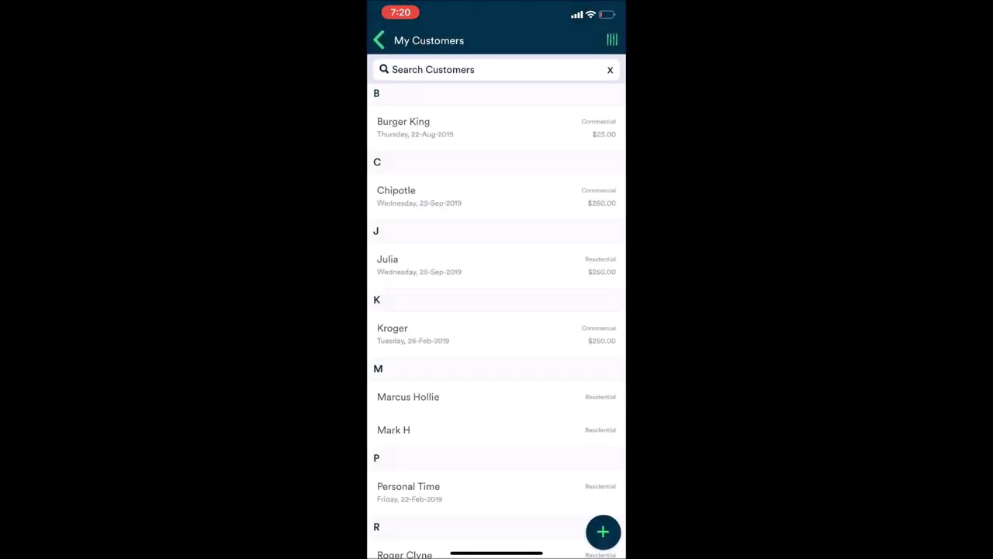
click(497, 280)
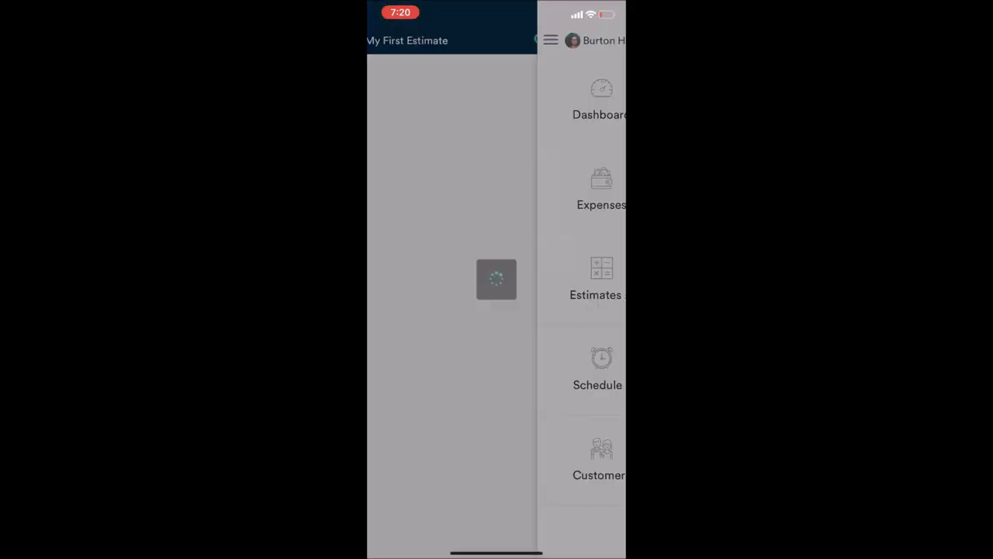
scroll(497, 307, down, 1)
scroll(496, 306, up, 2)
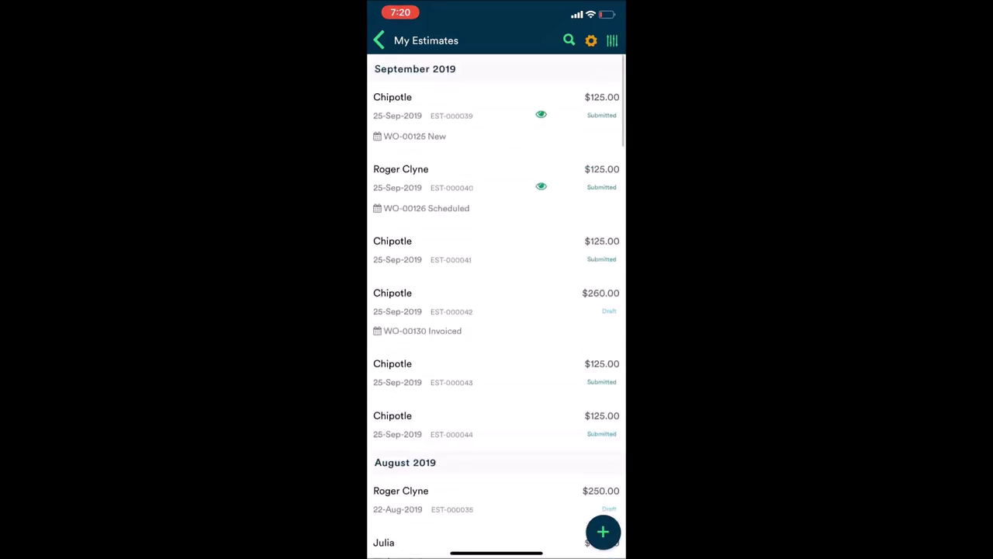
scroll(497, 307, down, 1)
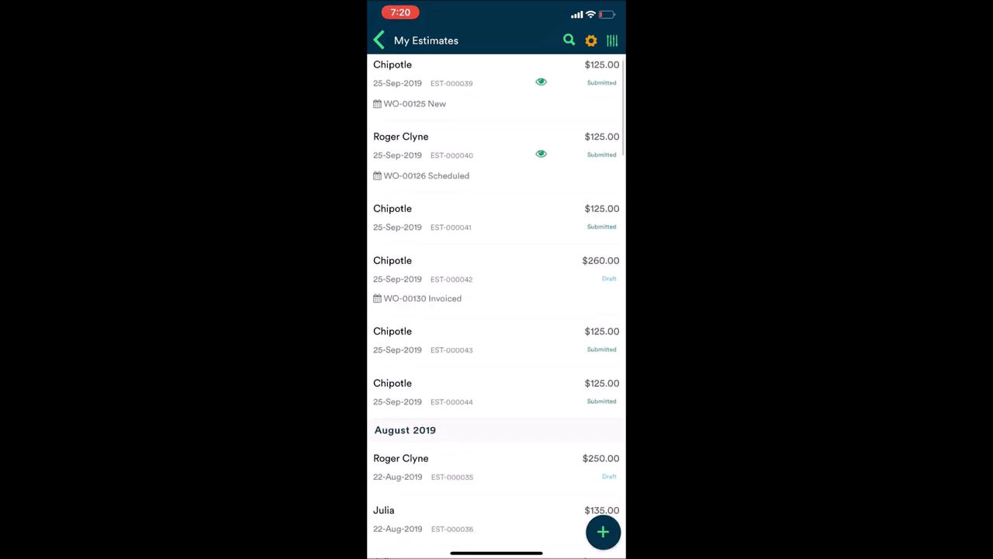
scroll(496, 307, down, 1)
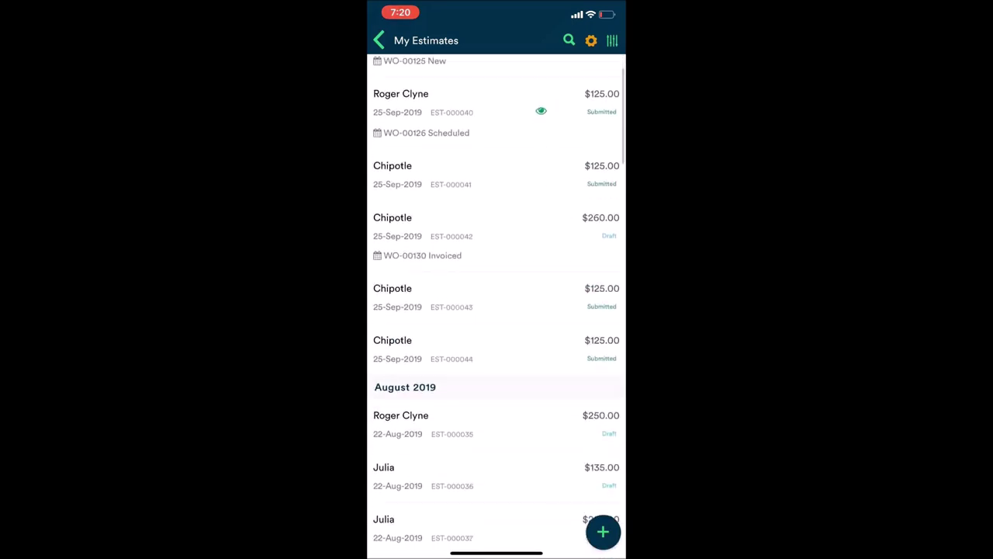
scroll(496, 307, down, 5)
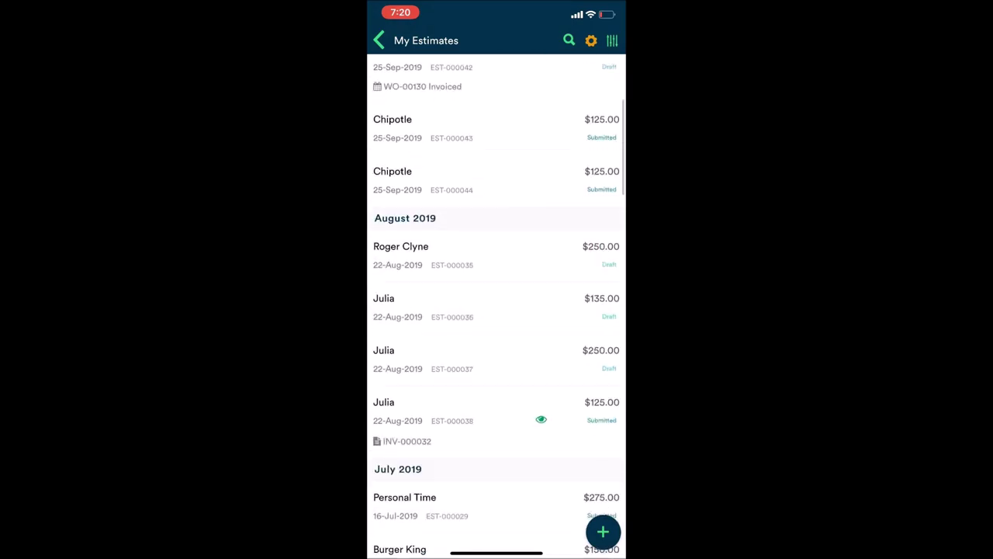
scroll(497, 306, up, 7)
scroll(496, 307, up, 1)
click(379, 40)
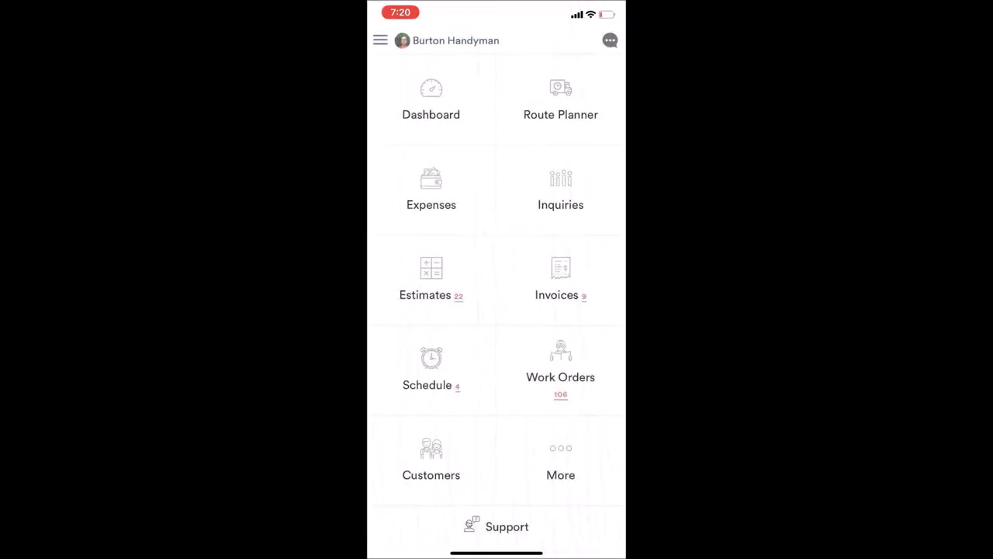
Go from Work Orders to WO-00127, then to Chipotle's customer profile
click(560, 369)
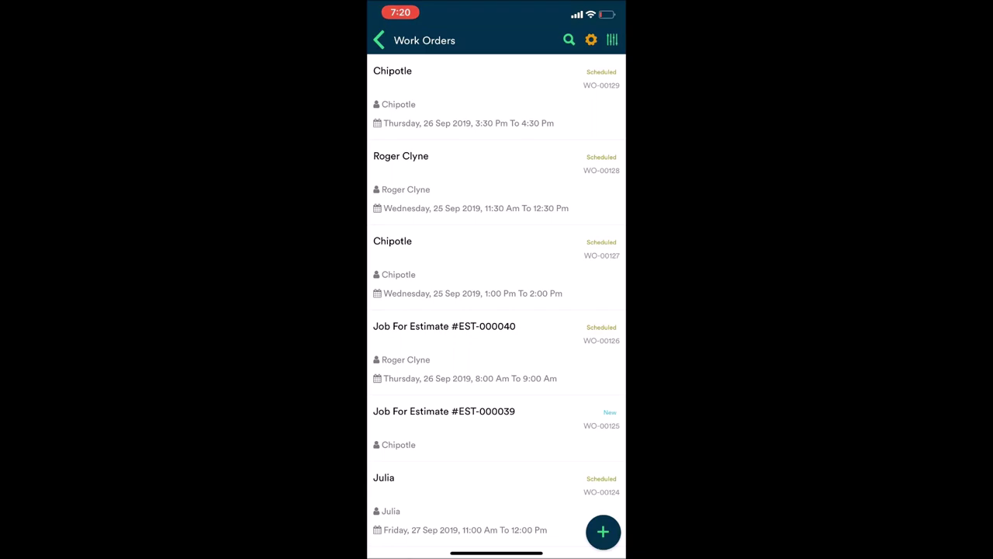
click(466, 264)
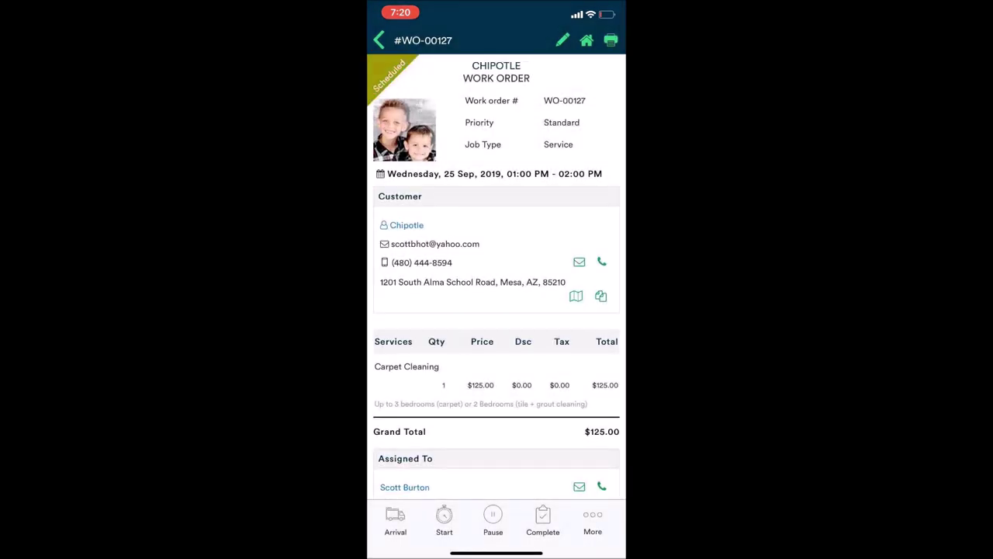
click(407, 225)
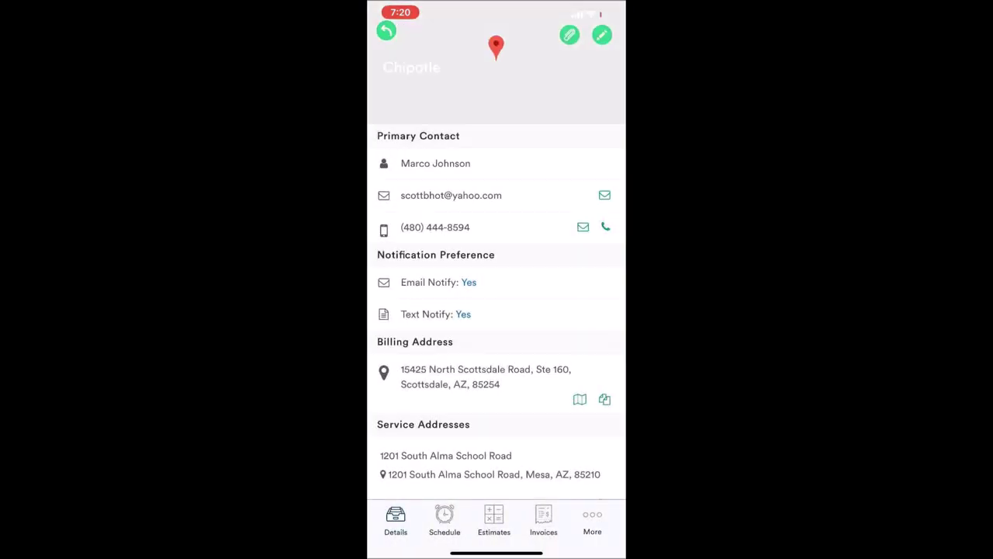
Scroll through Chipotle's details, glancing briefly at its Estimates tab
scroll(497, 310, down, 3)
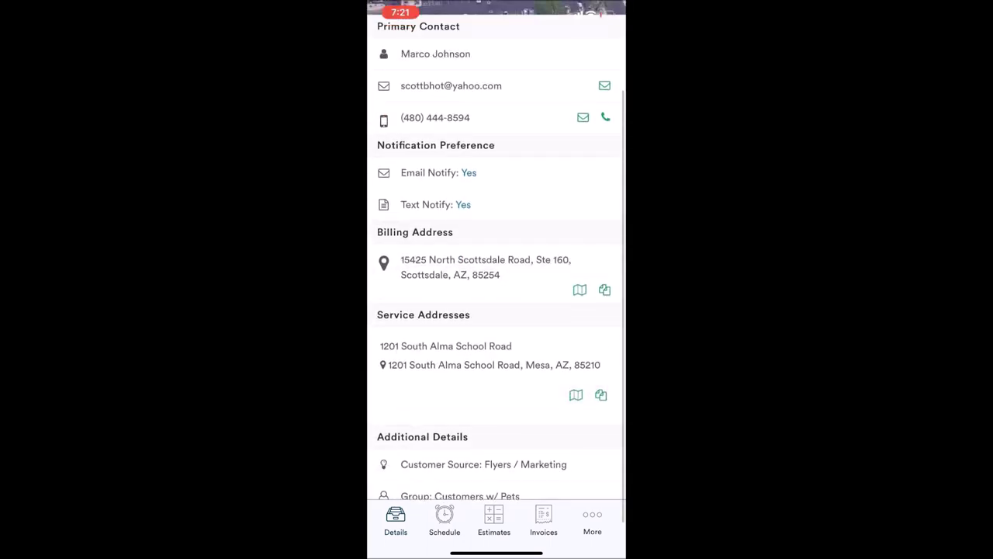
click(493, 520)
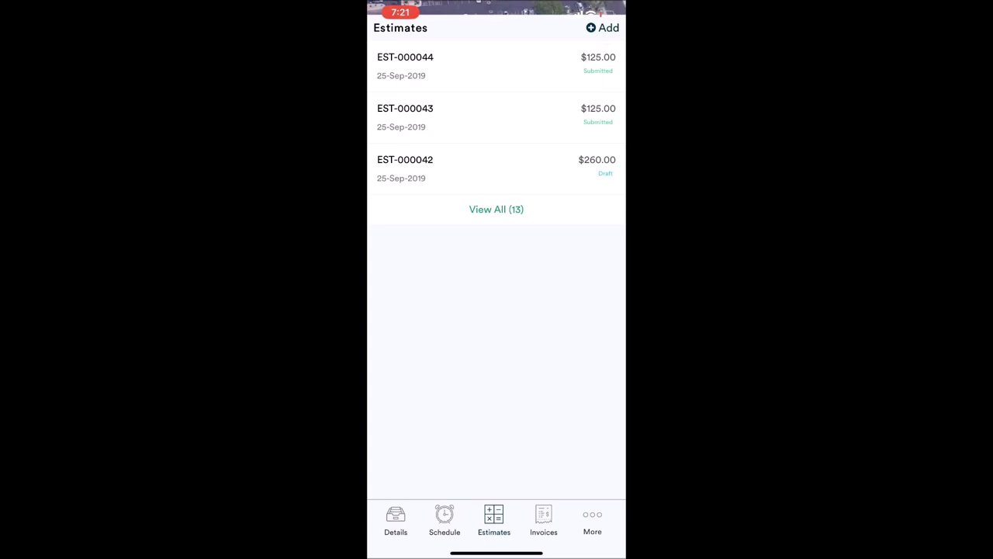
click(395, 520)
scroll(497, 311, up, 3)
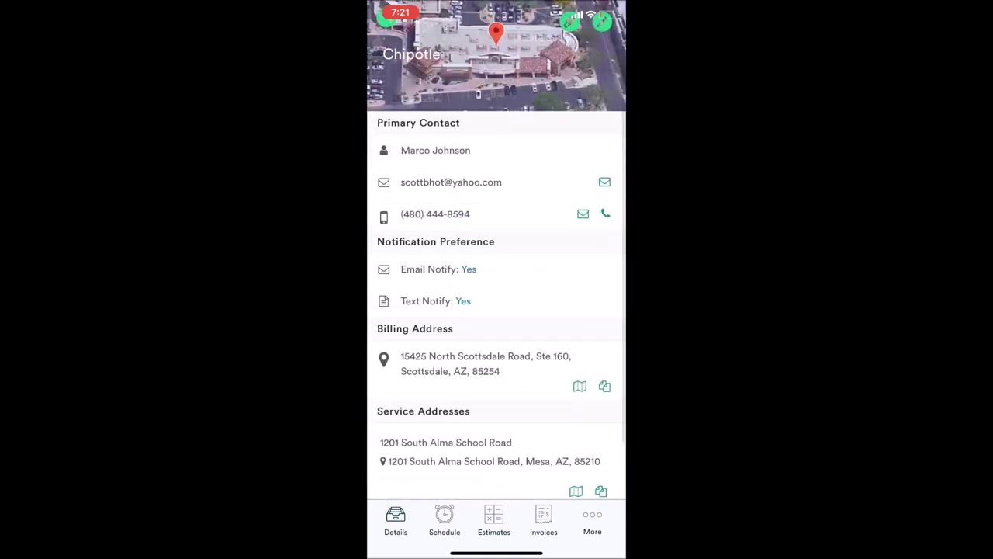
scroll(497, 311, down, 2)
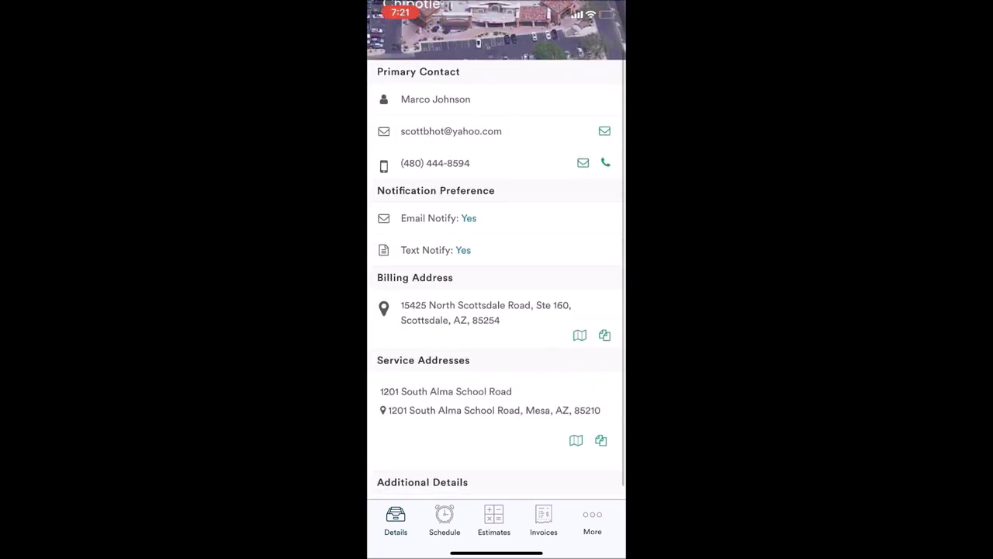
scroll(497, 310, down, 1)
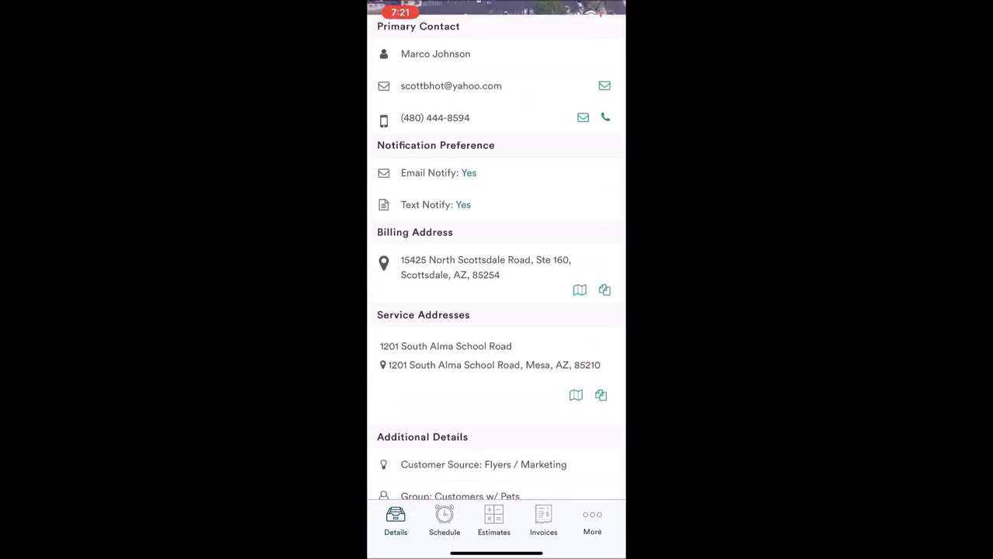
Review Chipotle's Schedule, Estimates and Invoices tabs, then view all 13 estimates
click(444, 520)
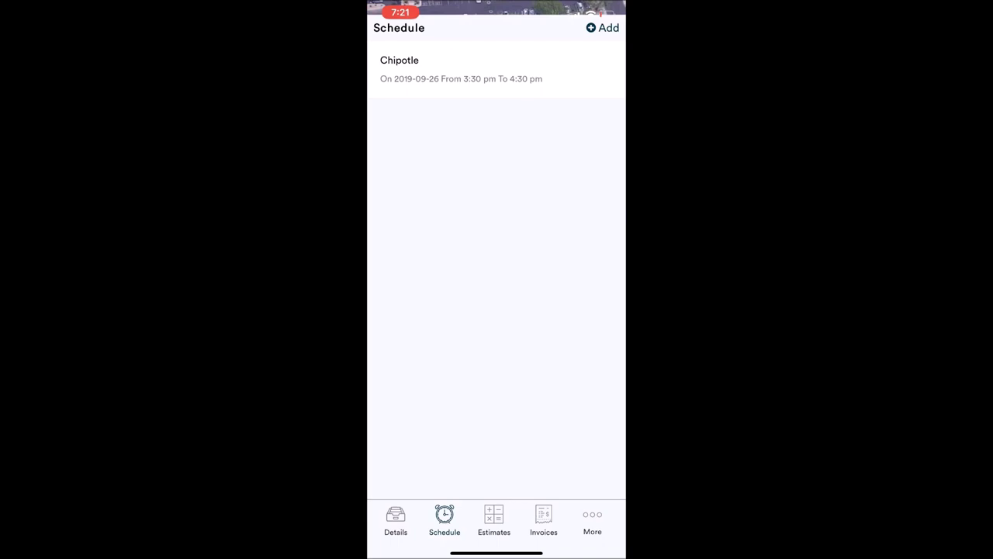
click(494, 520)
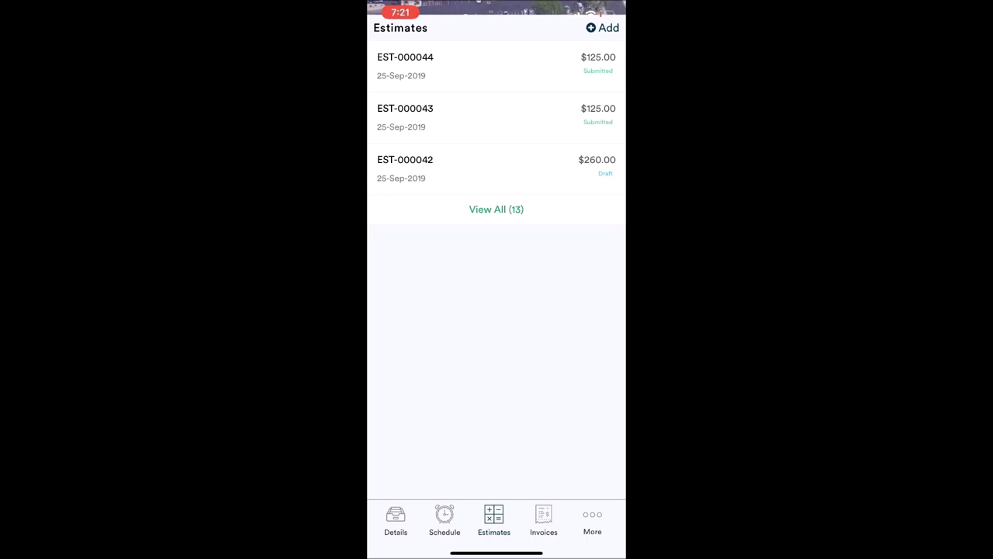
click(543, 520)
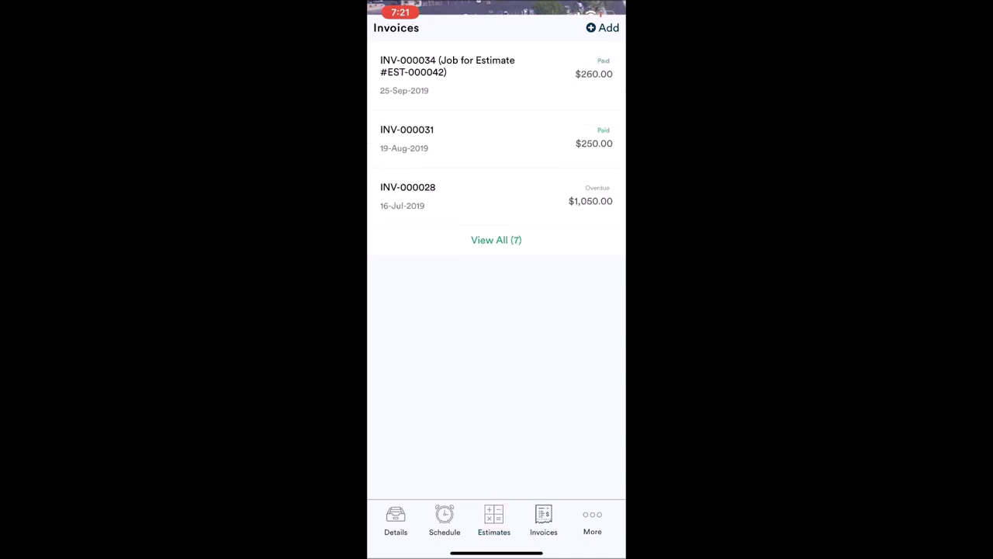
click(494, 520)
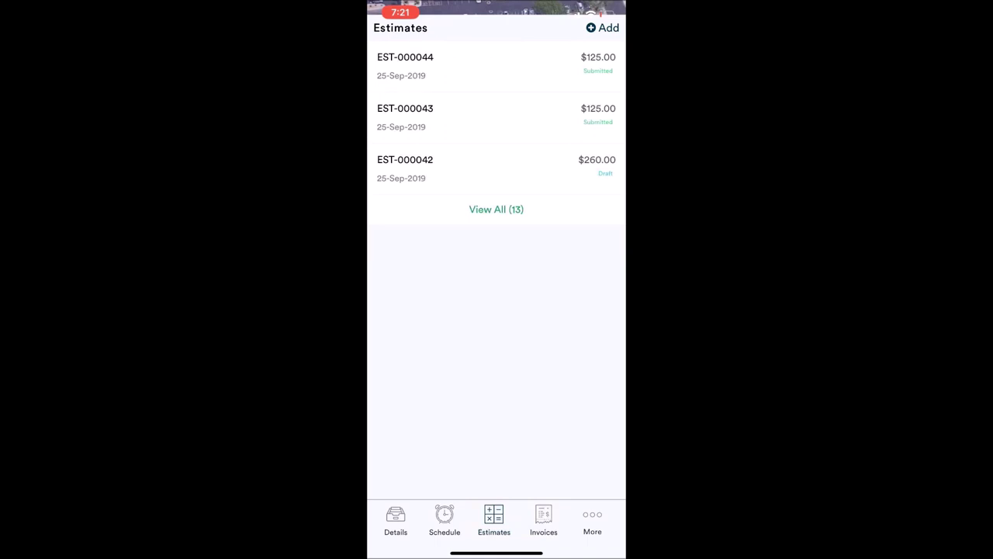
click(543, 520)
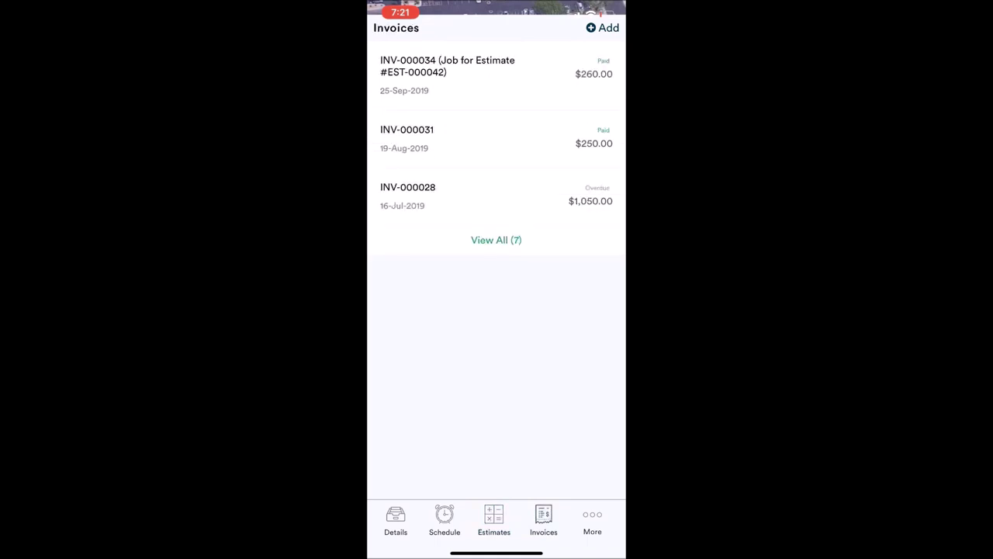
click(494, 520)
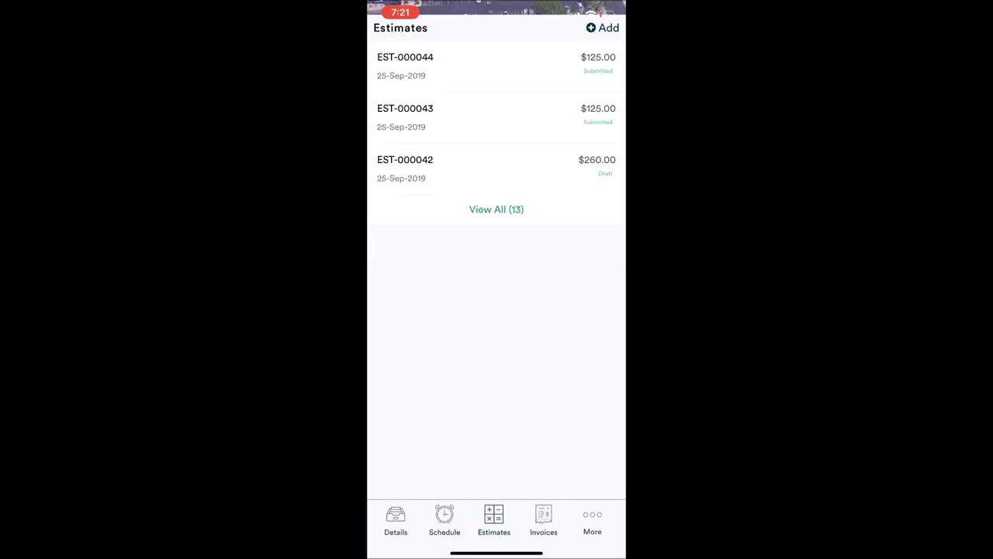
click(495, 209)
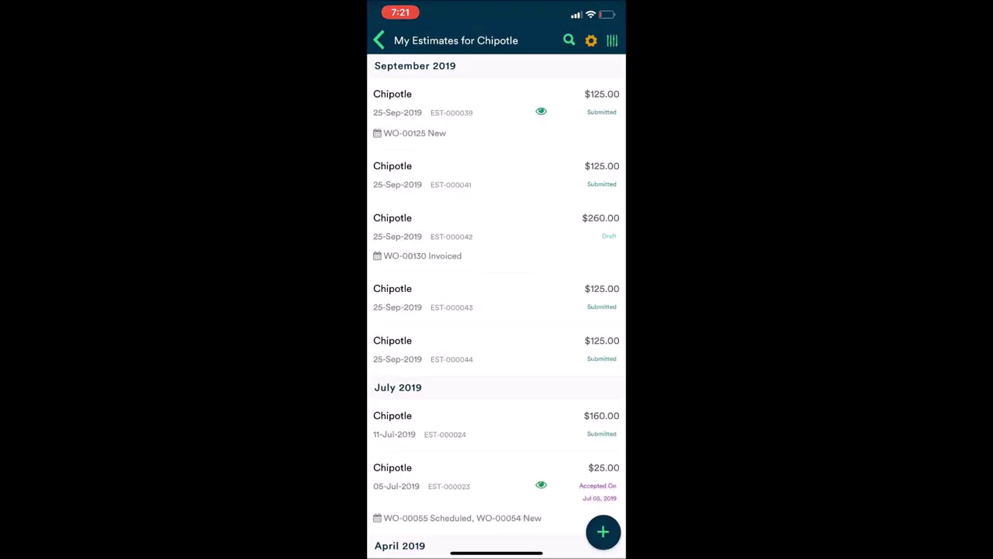
Check when EST-000039 was viewed, preview it, then go back to the home menu
scroll(497, 302, down, 5)
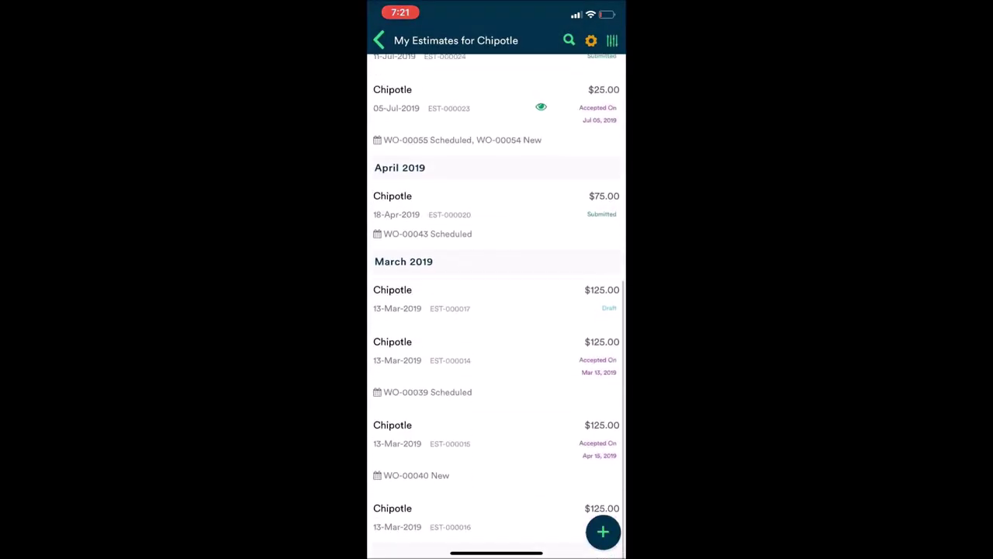
scroll(496, 302, up, 5)
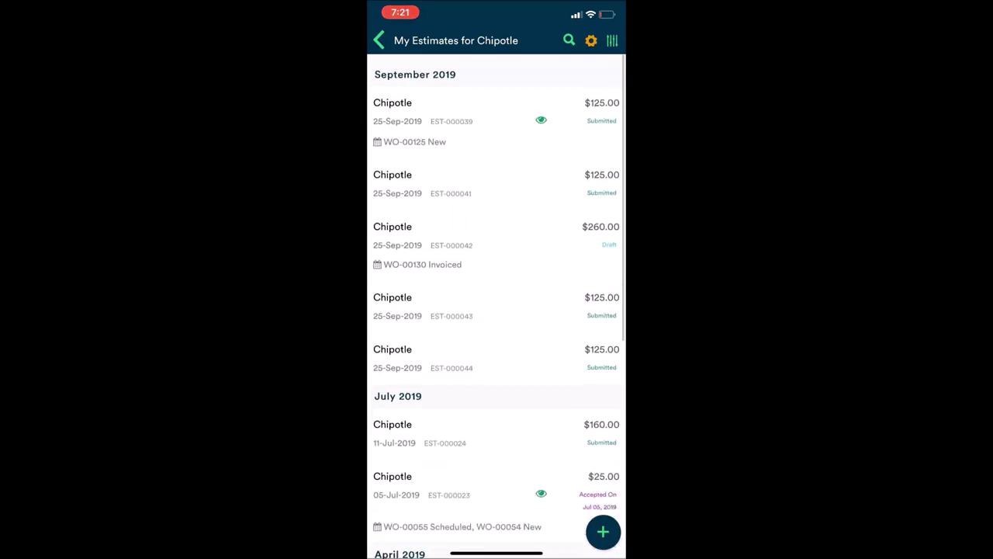
click(541, 111)
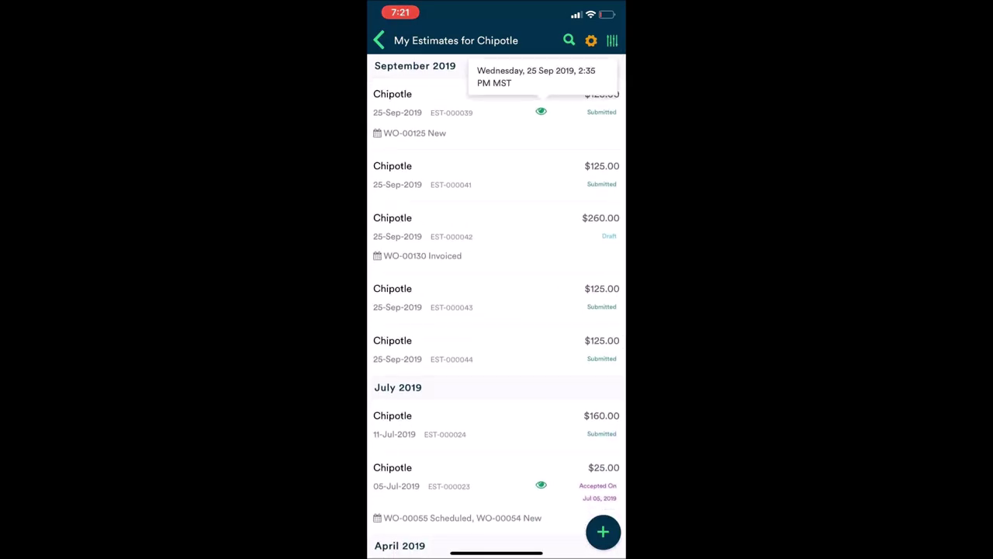
click(434, 113)
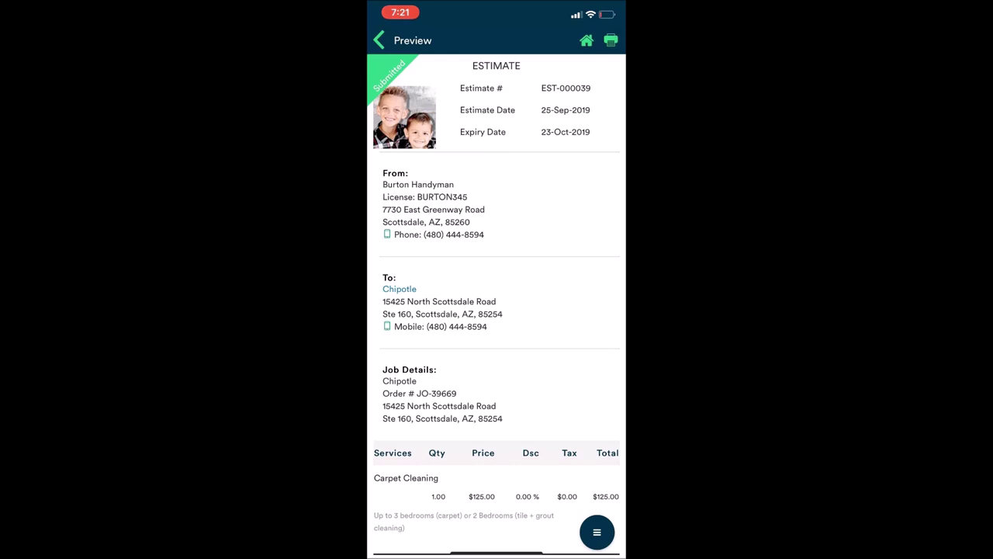
click(379, 41)
click(588, 40)
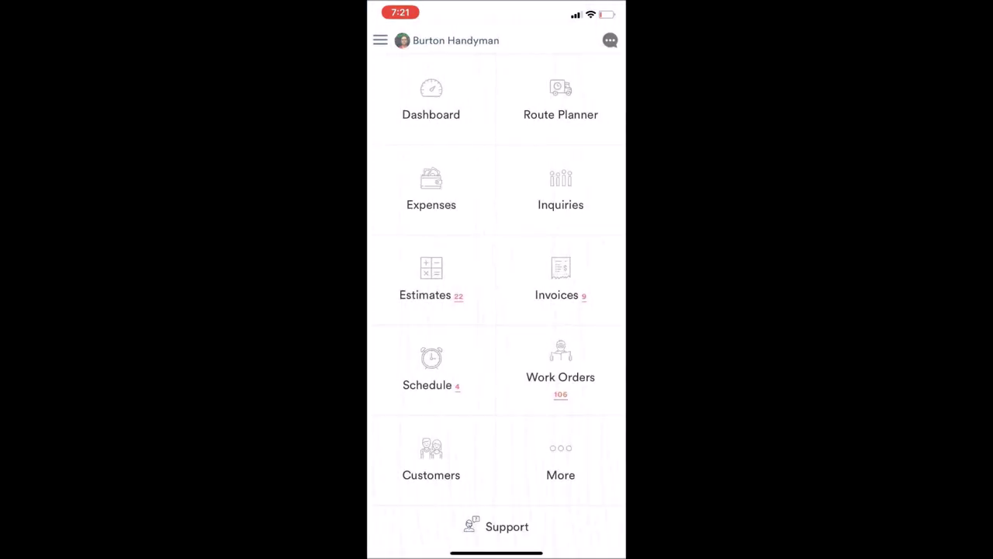
Open Chipotle from My Customers, view all 7 invoices, and open INV-000016 from 18-Apr-2019
click(432, 462)
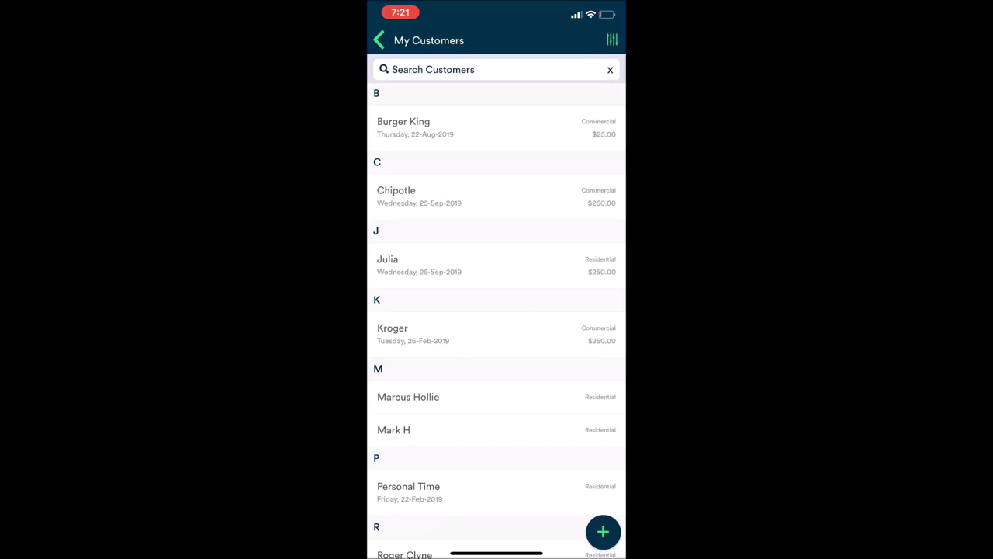
click(419, 196)
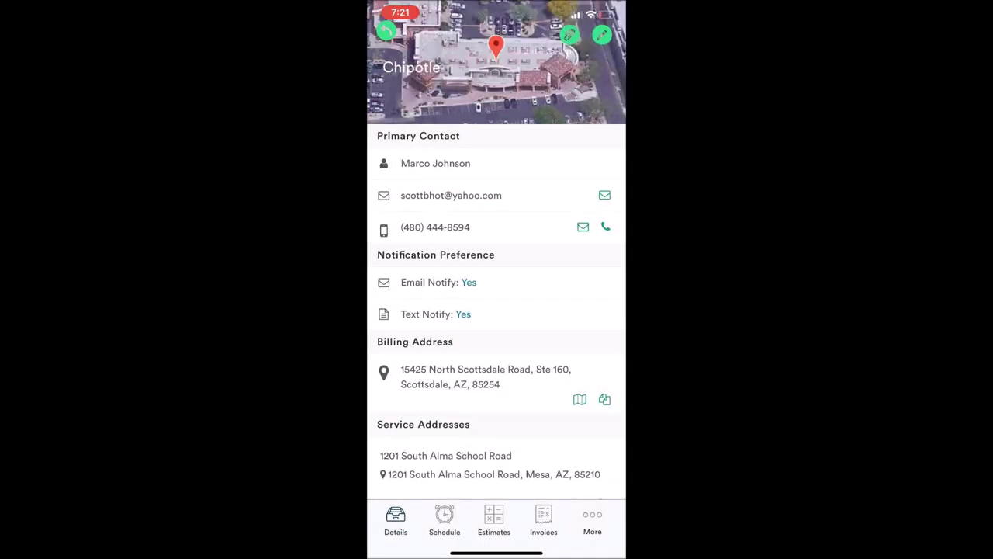
click(543, 521)
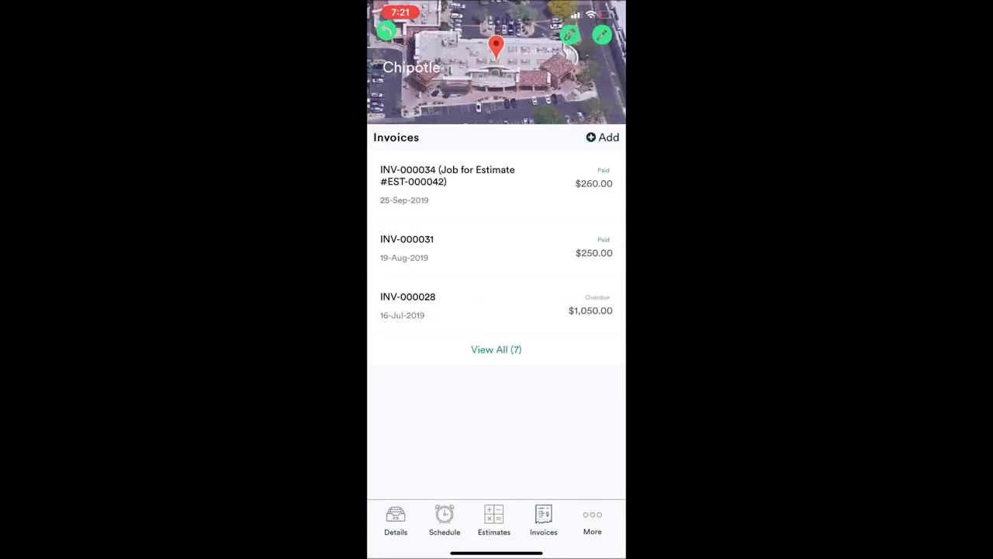
click(496, 350)
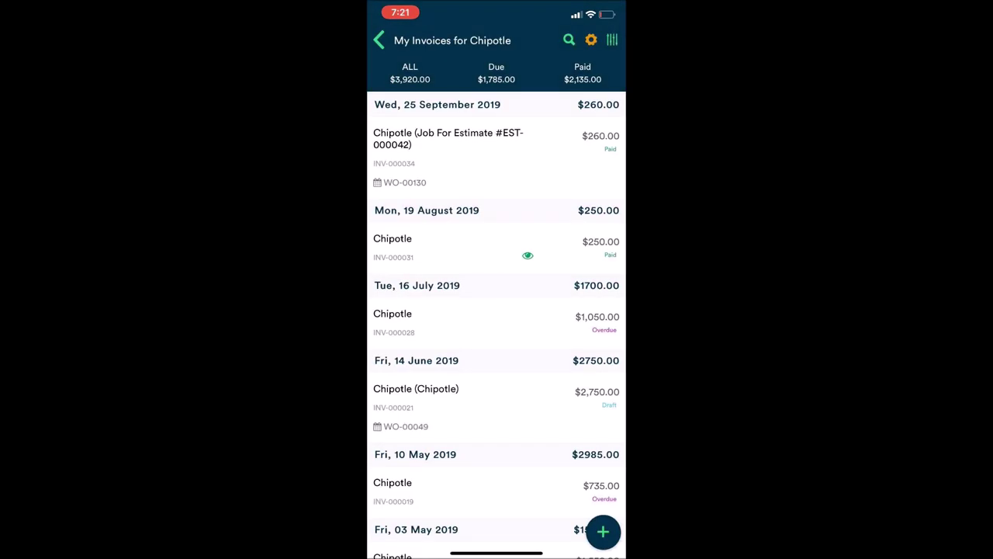
scroll(497, 310, down, 3)
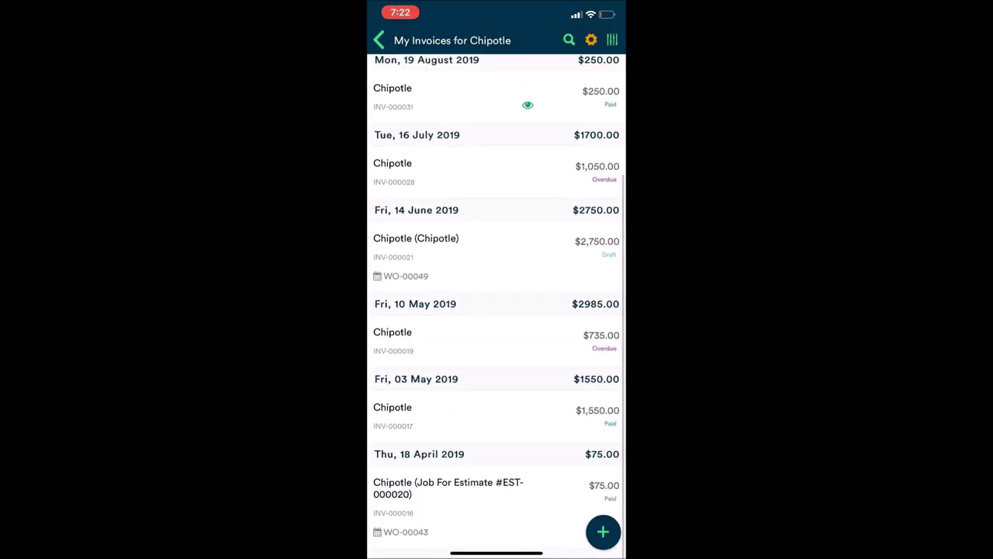
scroll(496, 311, up, 3)
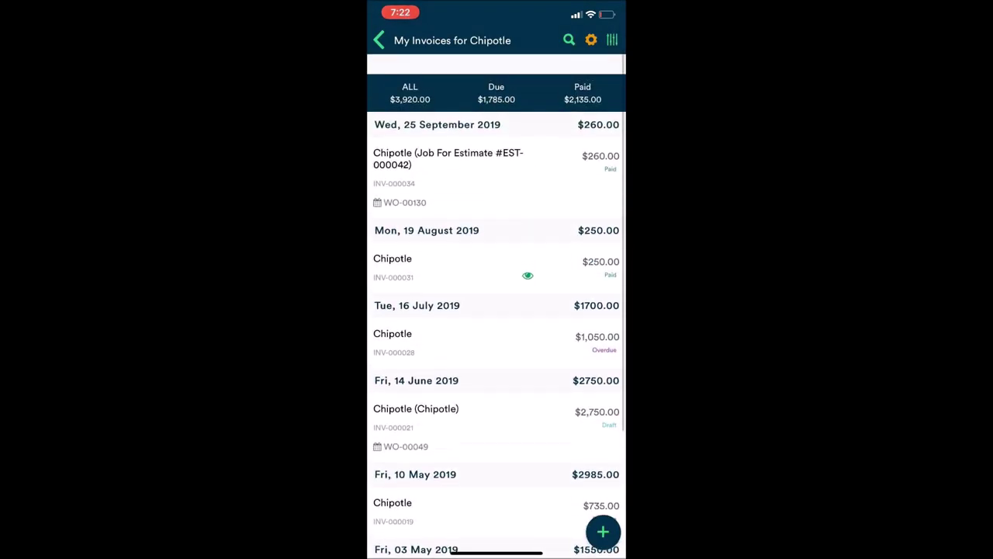
scroll(496, 310, down, 3)
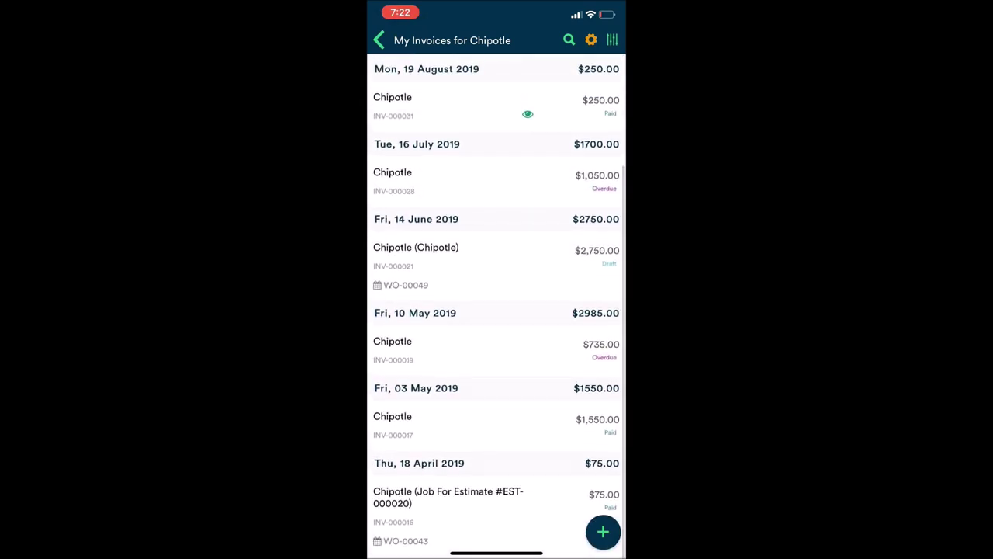
click(497, 256)
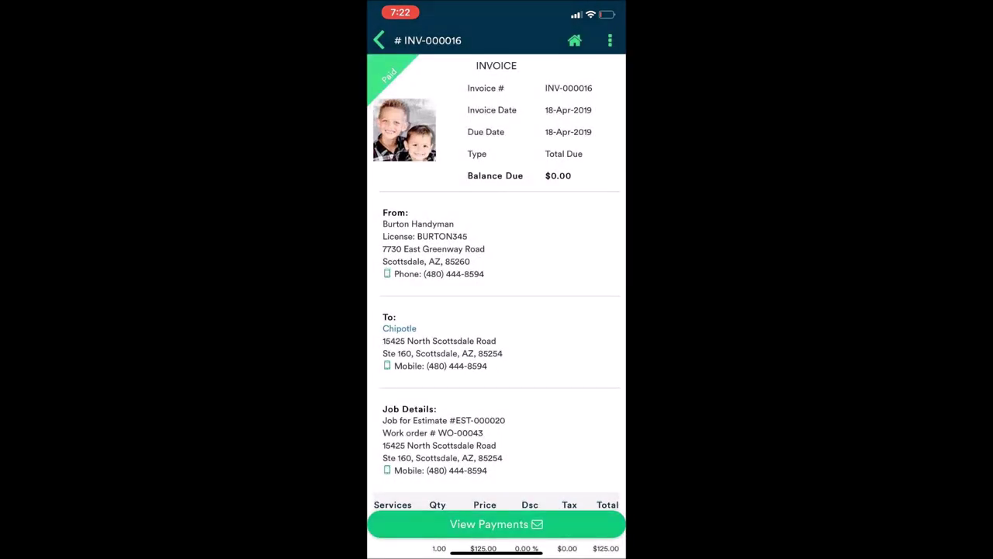
Scroll through paid invoice INV-000016 to review its details and $0.00 balance
scroll(497, 303, down, 5)
scroll(496, 303, up, 4)
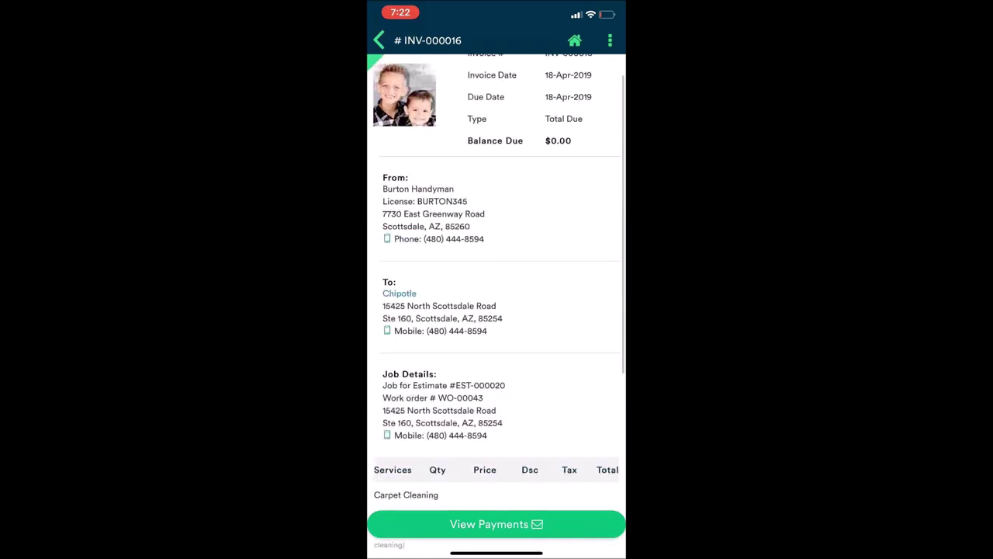
scroll(496, 303, up, 2)
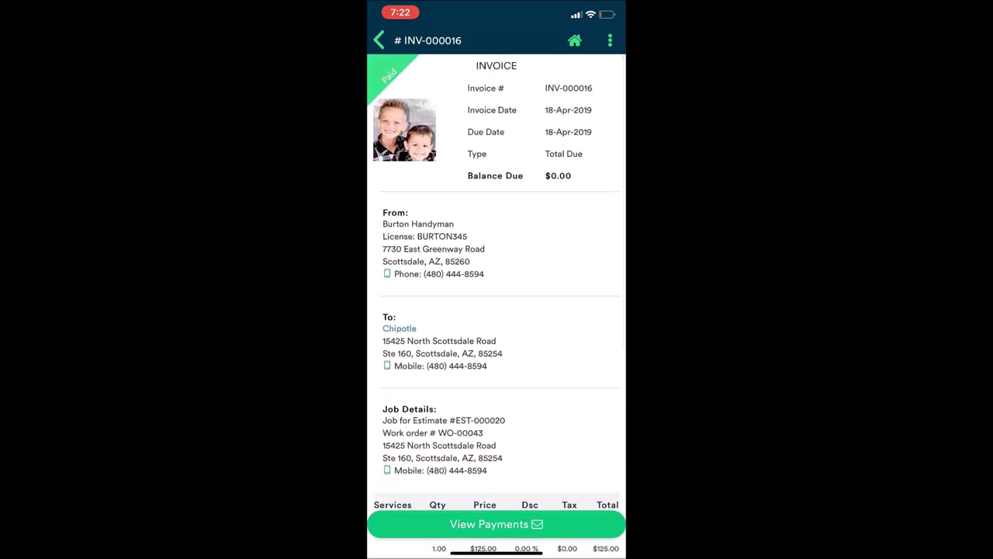
scroll(496, 303, down, 3)
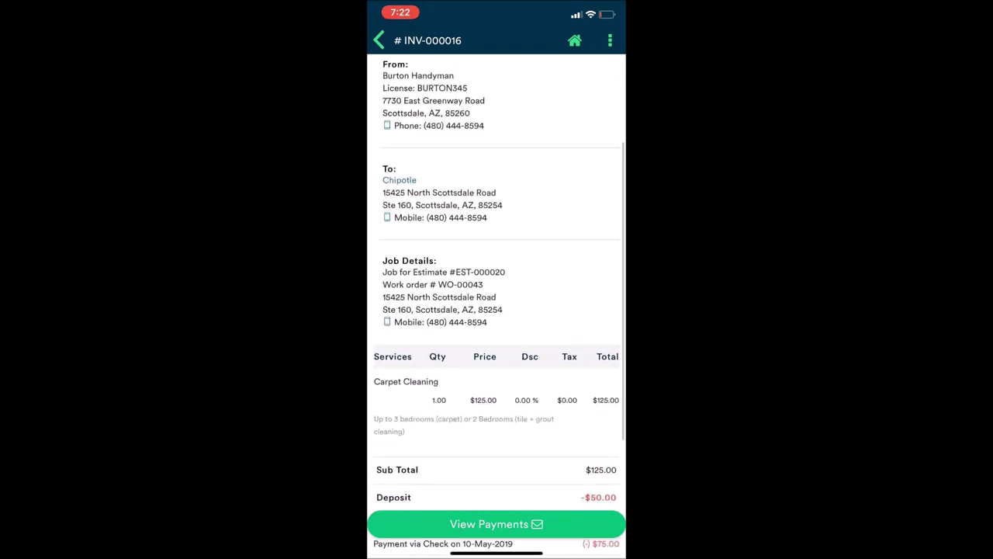
scroll(497, 302, down, 5)
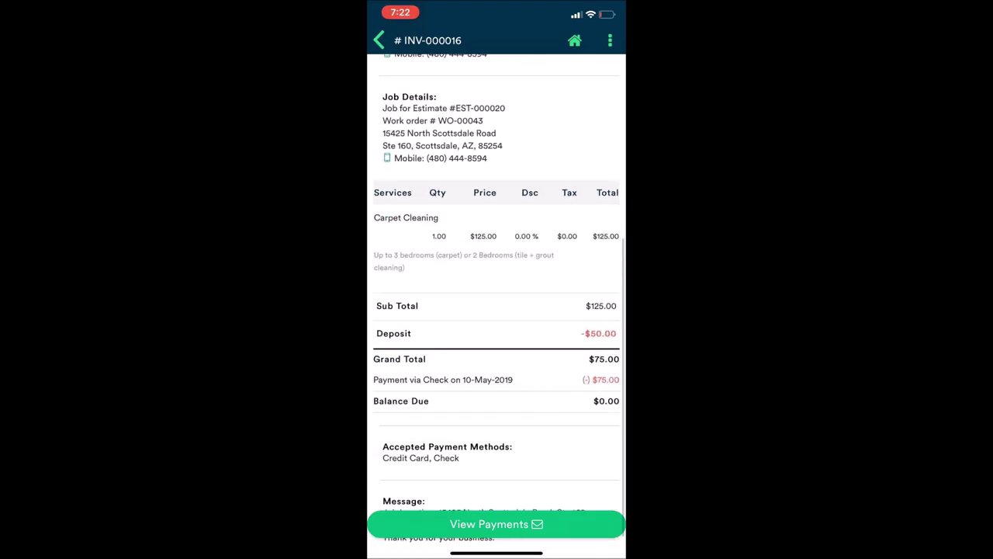
scroll(496, 303, up, 1)
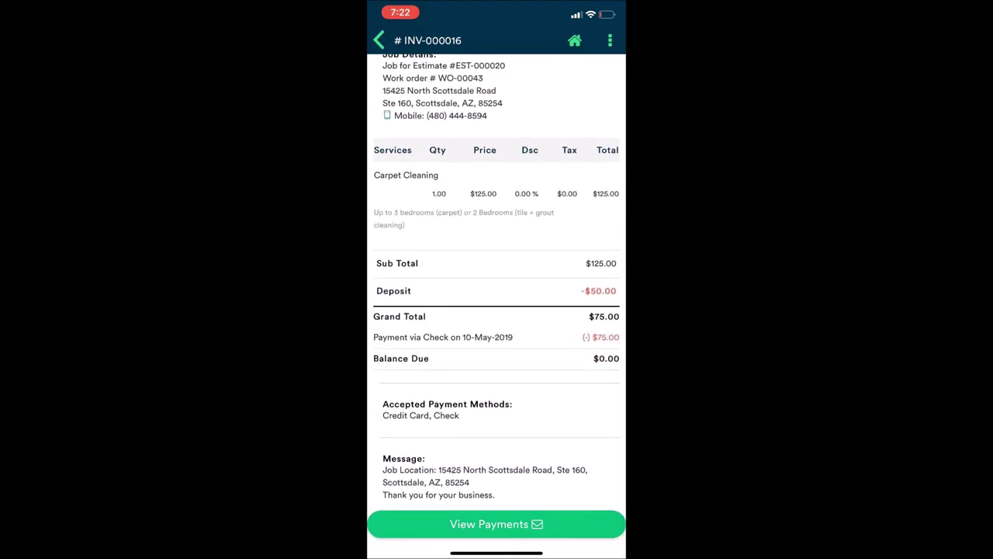
scroll(496, 302, up, 2)
scroll(496, 302, up, 1)
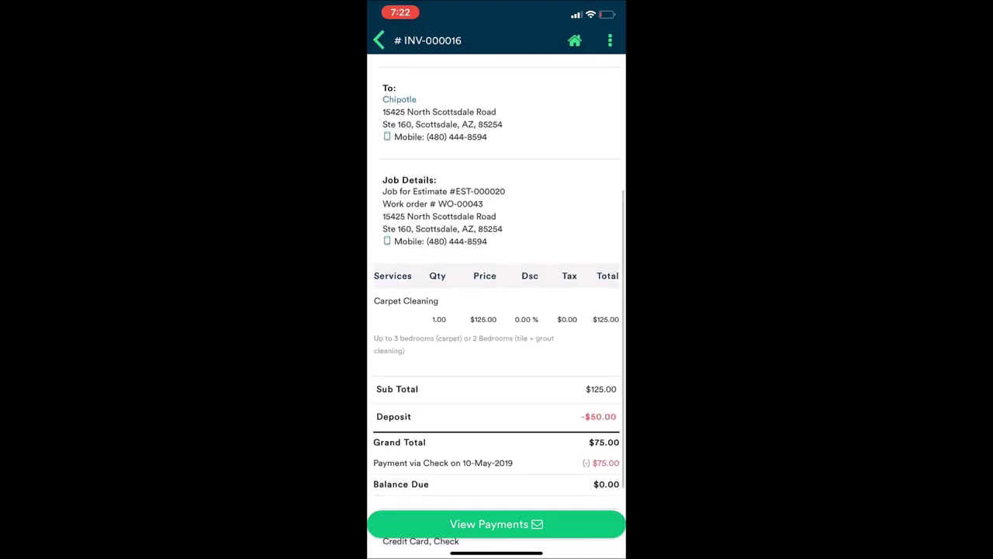
scroll(496, 302, up, 4)
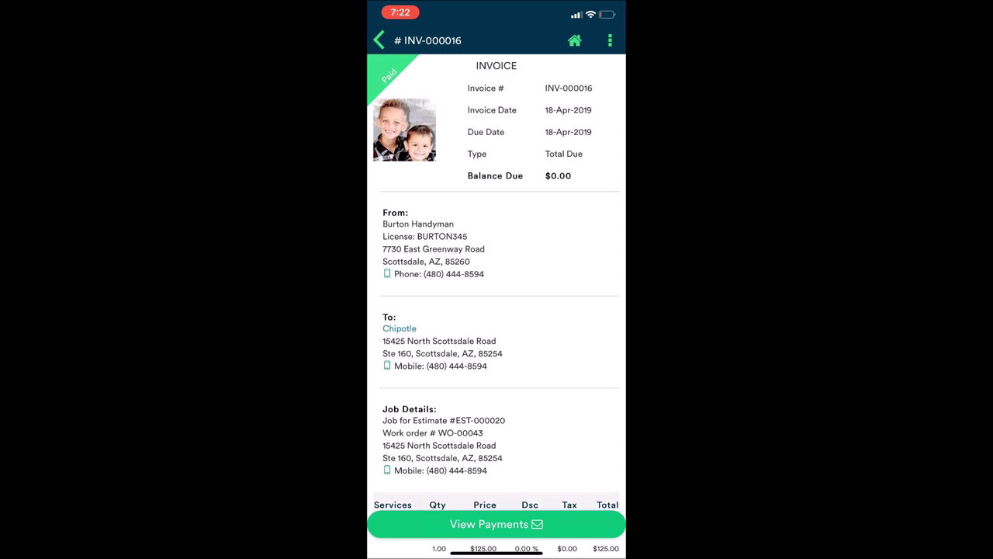
scroll(497, 302, down, 2)
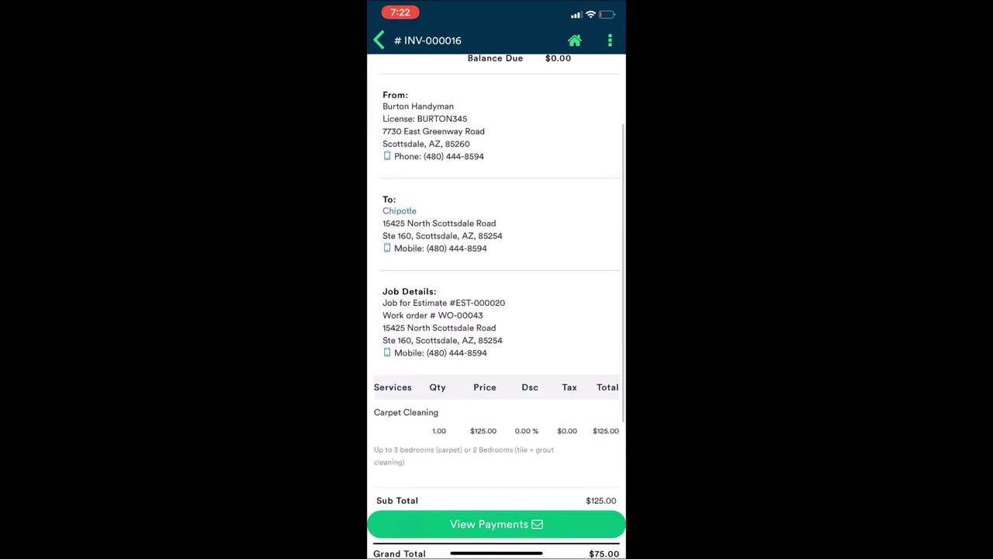
scroll(497, 302, down, 3)
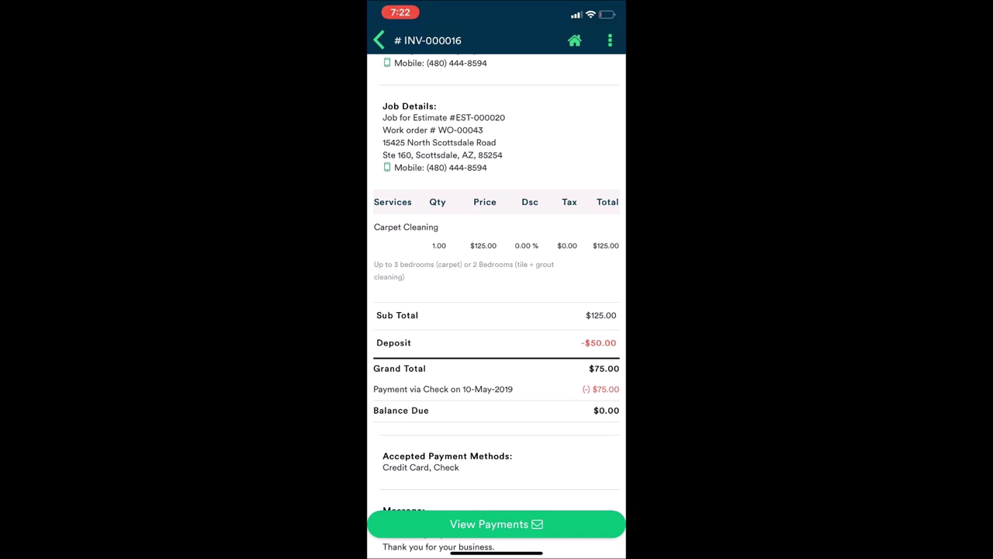
scroll(496, 295, down, 2)
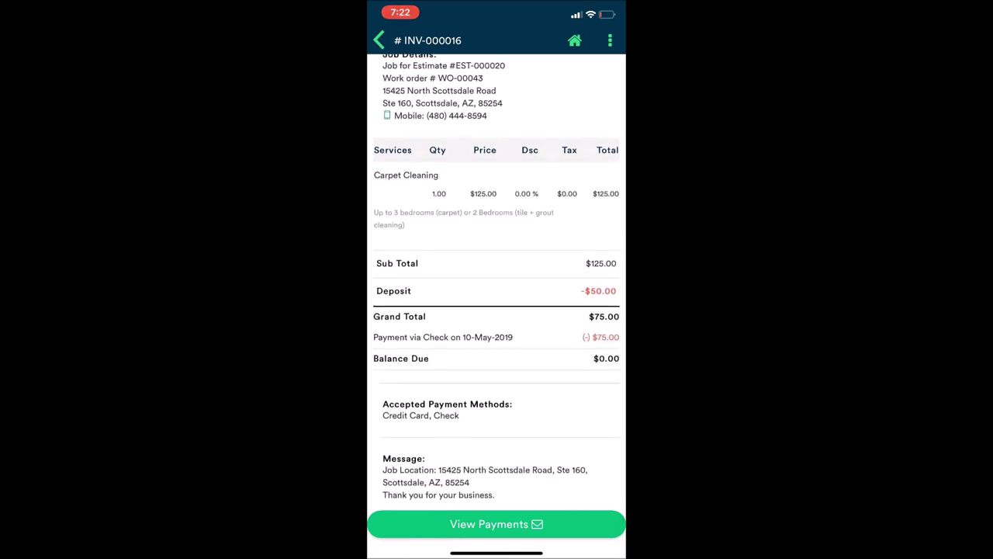
scroll(497, 294, down, 1)
Go back to the home menu and open the More tools page
click(378, 40)
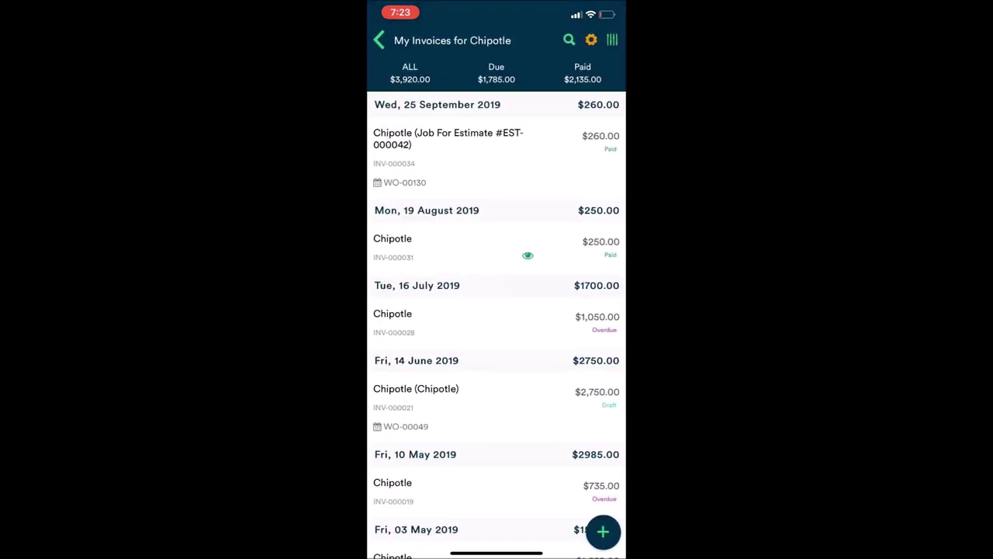
click(378, 41)
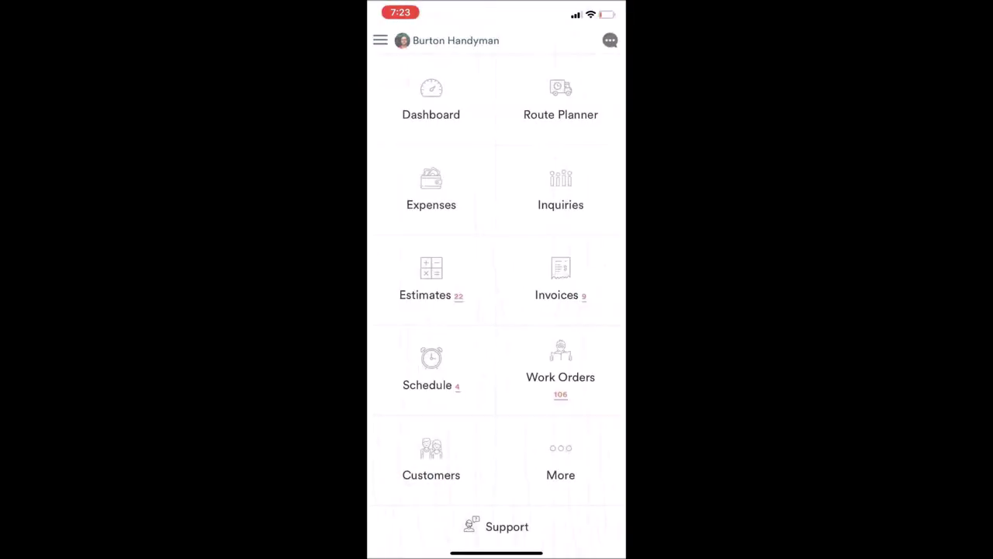
click(560, 462)
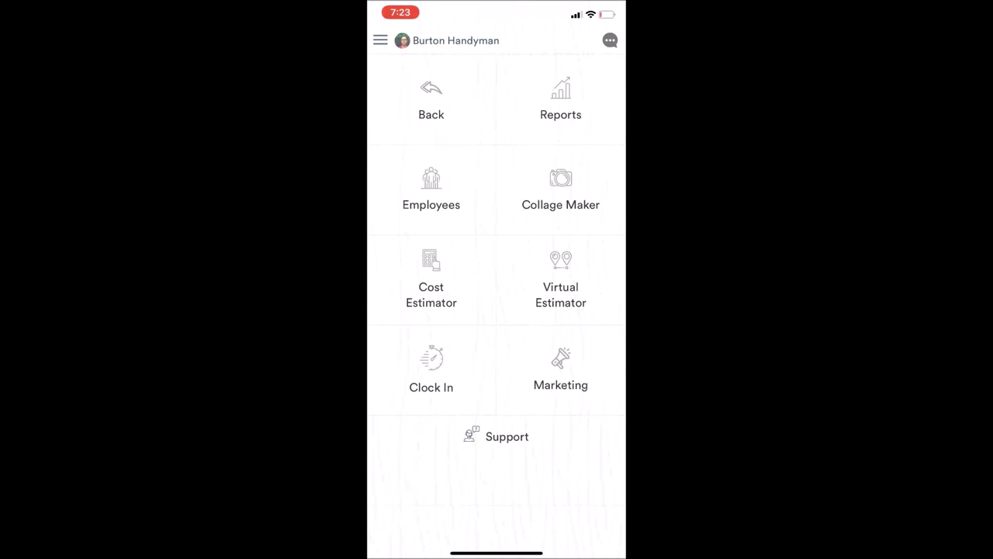
Visit the Virtual Estimator map before reaching the Cost Estimate By choices
click(560, 287)
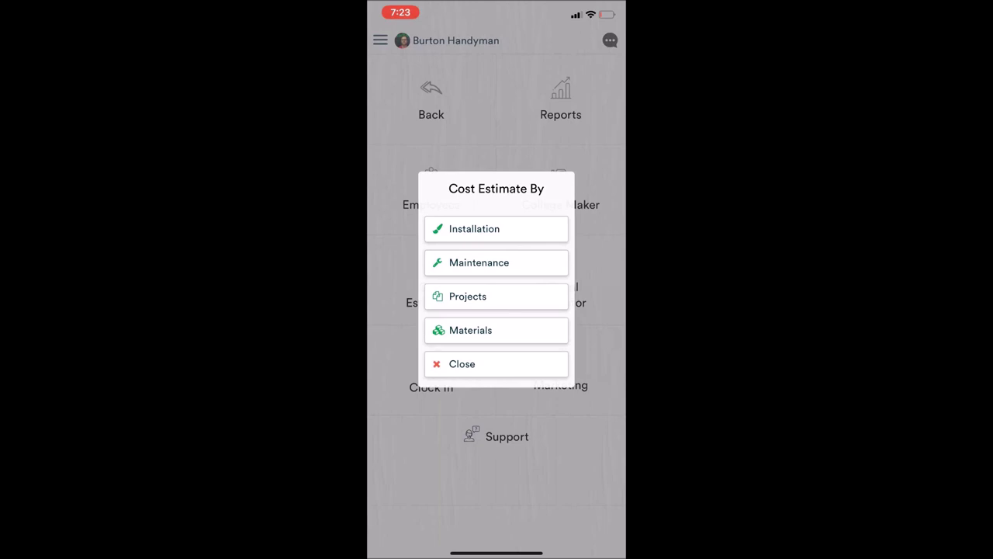
Choose Installation estimates and browse the homewyse cost calculator list
click(497, 229)
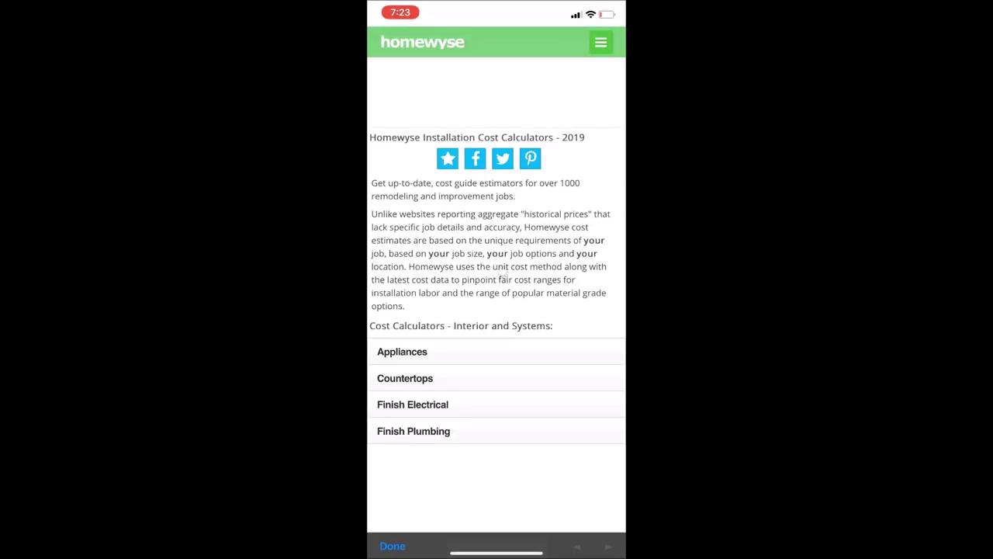
scroll(497, 311, down, 4)
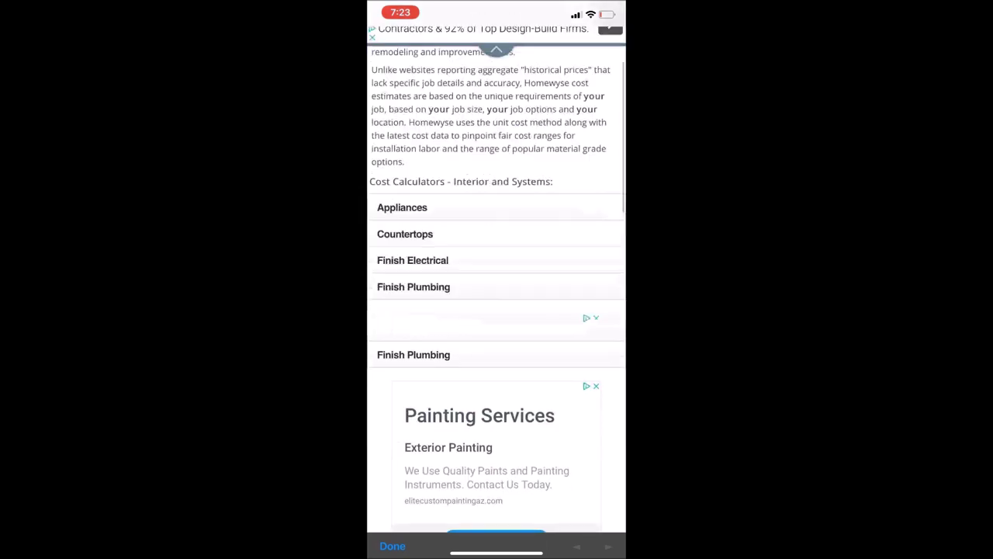
scroll(496, 310, up, 4)
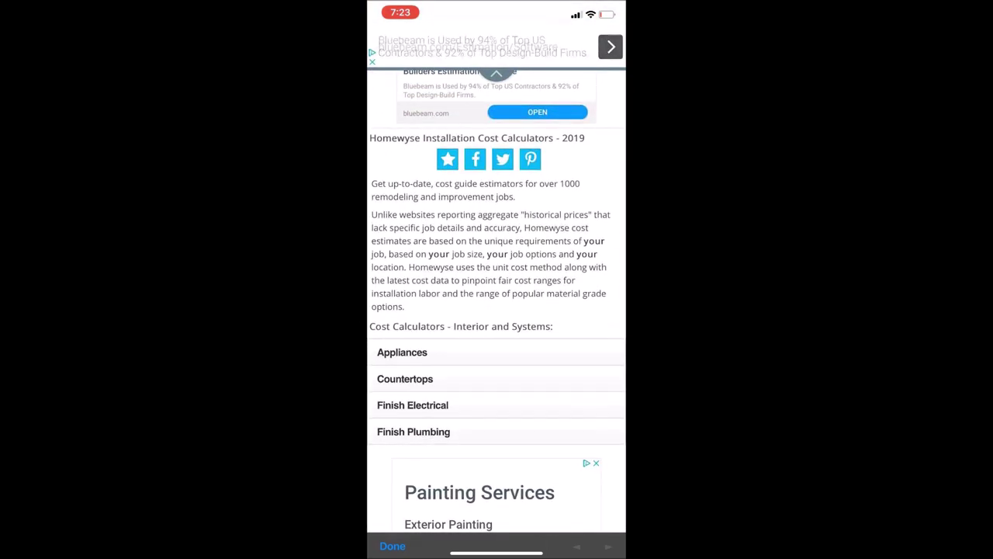
scroll(496, 311, down, 3)
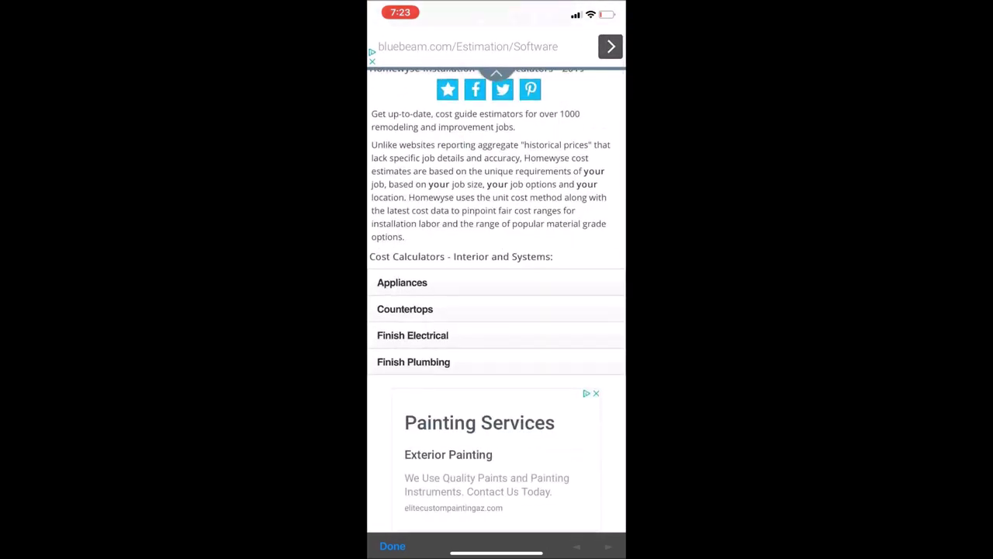
scroll(497, 310, down, 5)
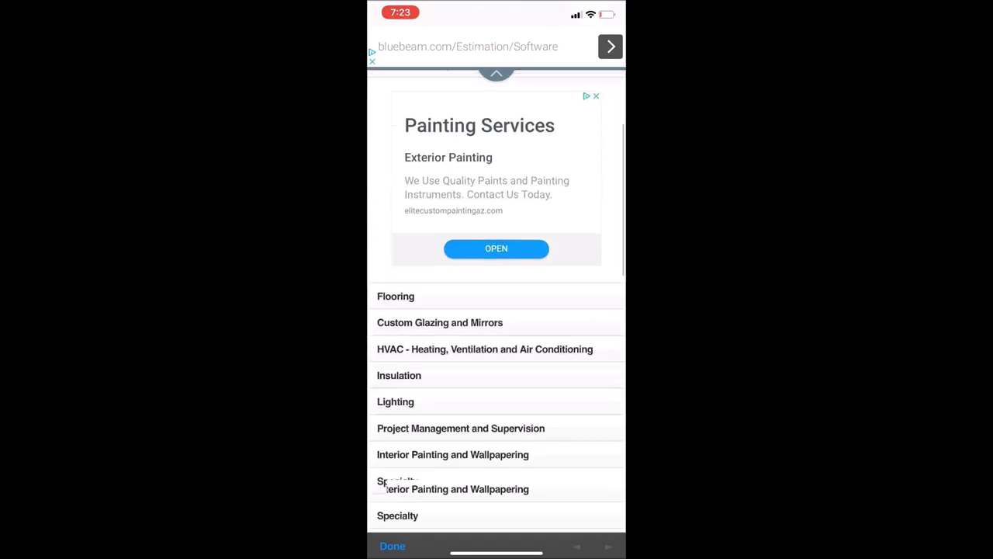
Expand Flooring, open the Install Carpet estimate, then bring up the app's side menu
click(396, 292)
scroll(496, 311, down, 1)
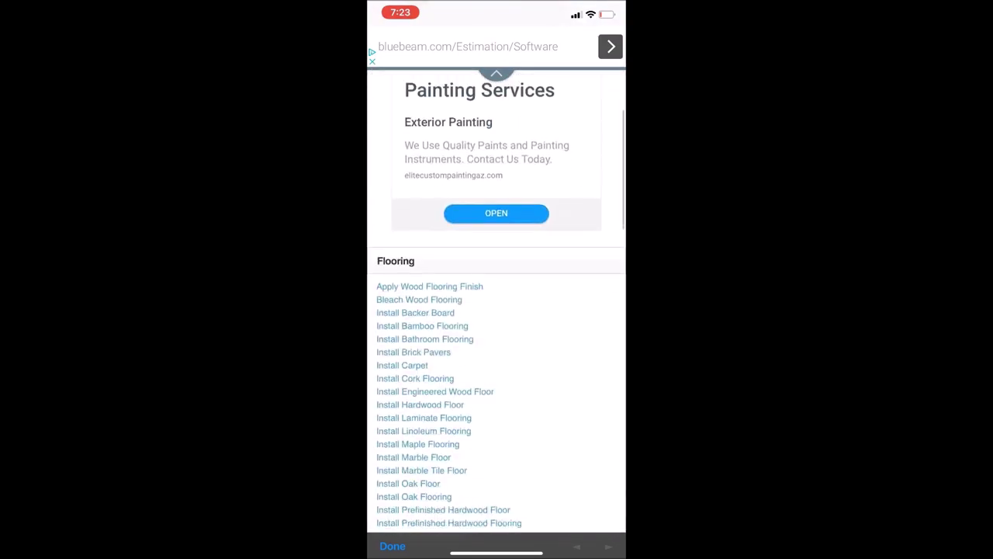
scroll(497, 311, down, 1)
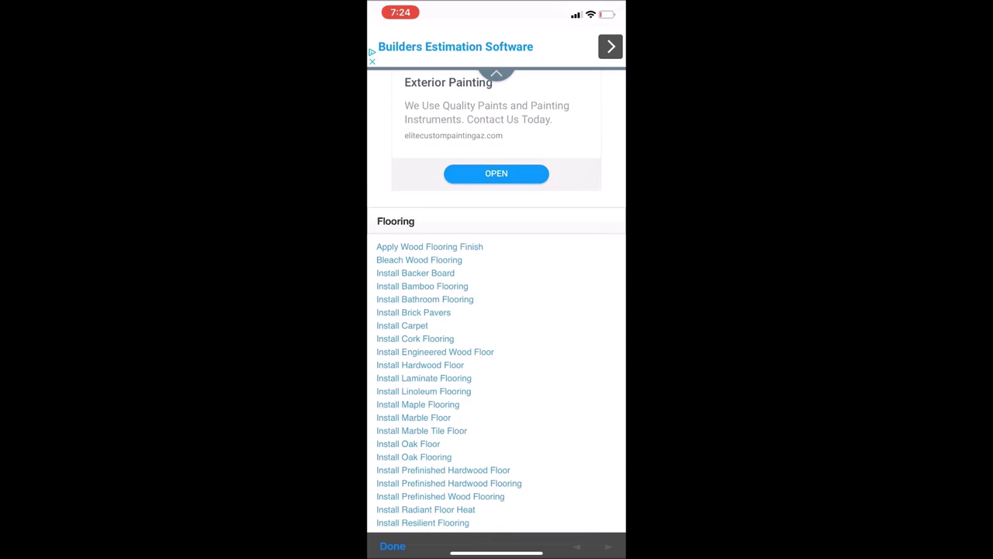
click(402, 327)
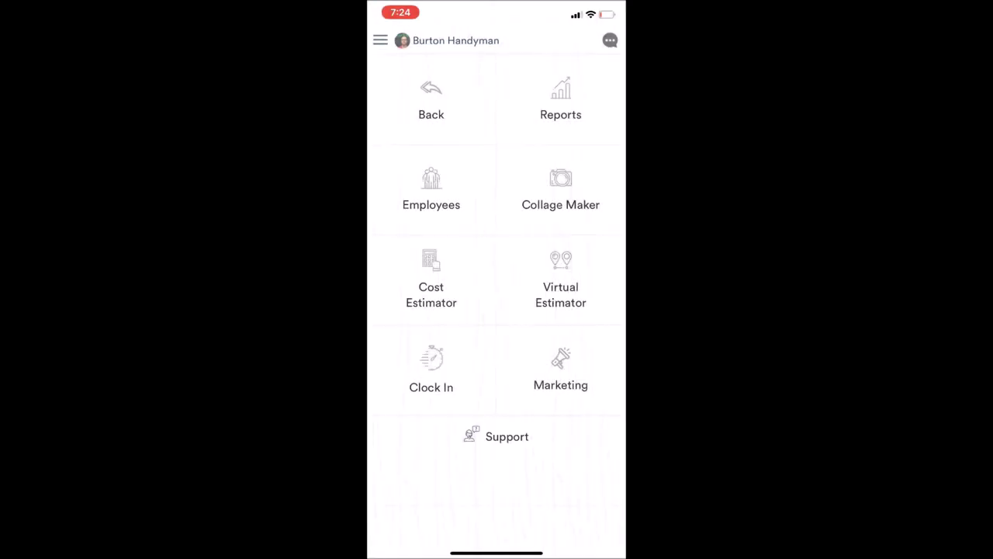
click(380, 40)
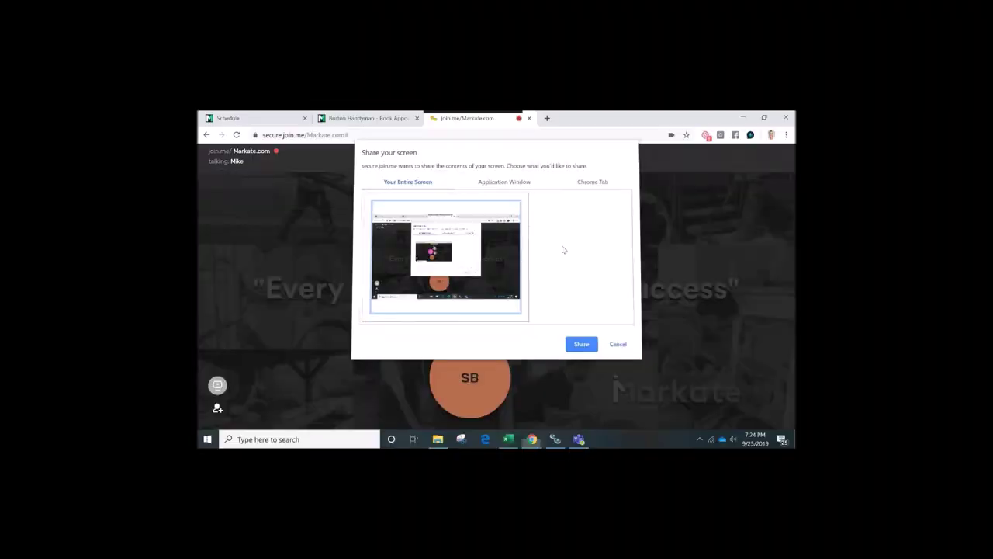
Show the join.me participant list, move it aside, and review a participant's options
click(520, 157)
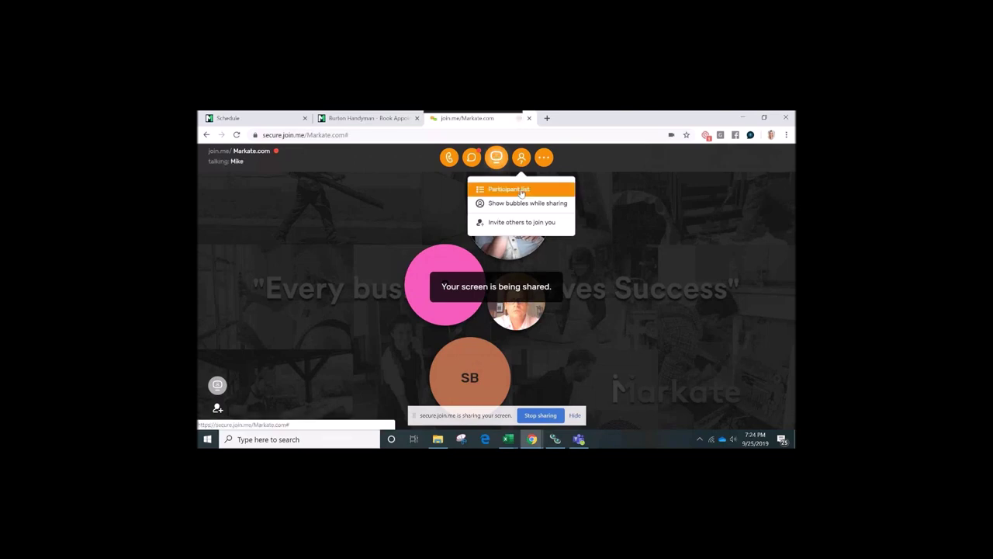
click(523, 191)
drag(526, 193, 693, 216)
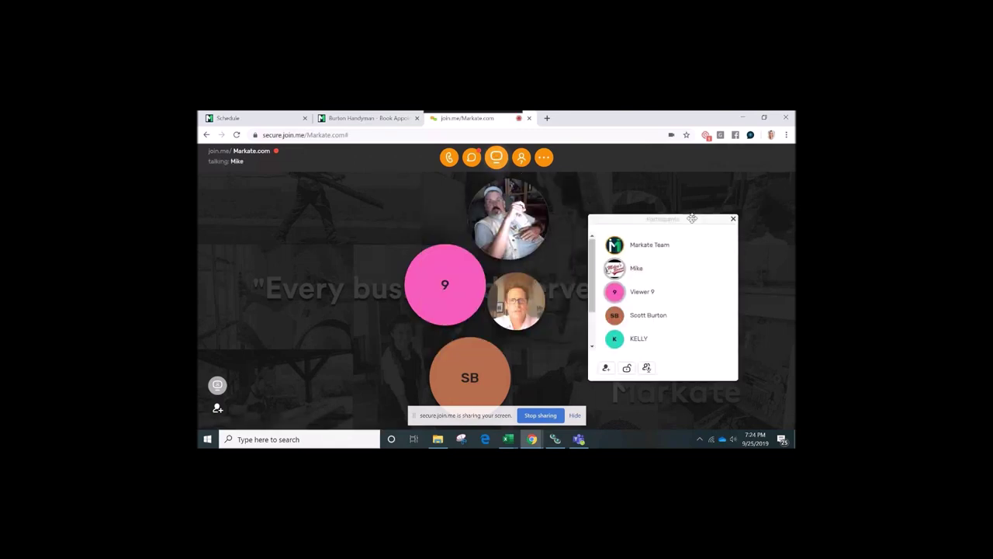
click(238, 119)
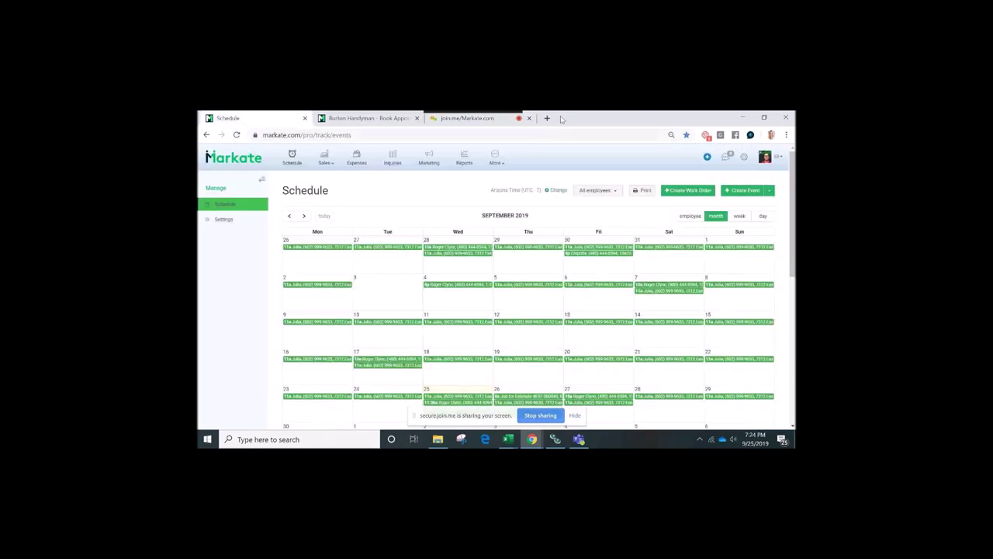
click(469, 119)
click(694, 273)
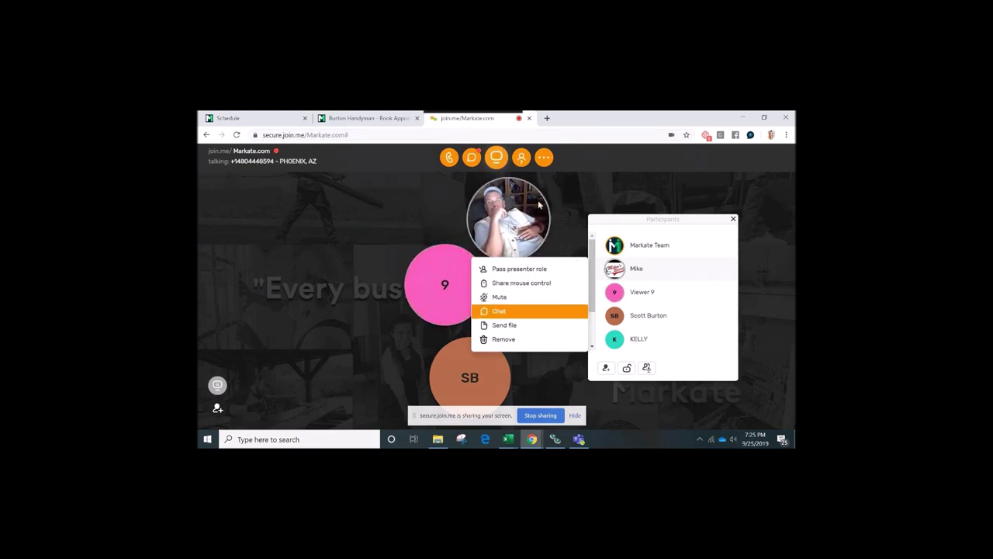
scroll(646, 309, down, 2)
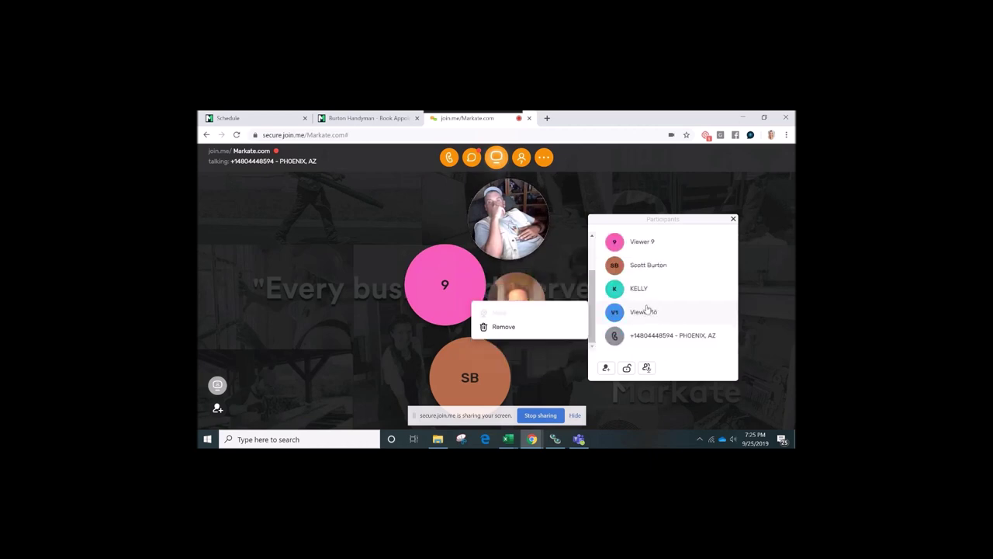
scroll(648, 312, up, 2)
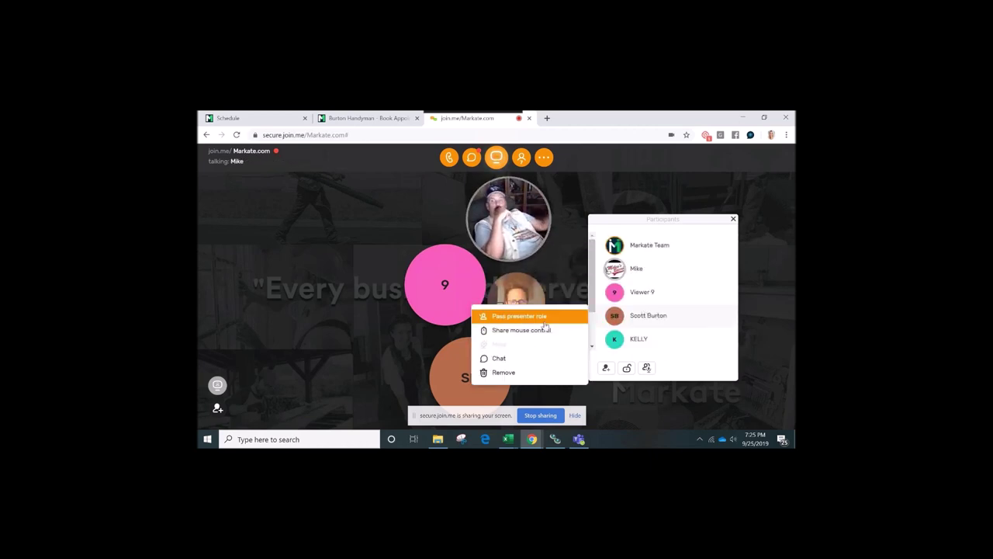
Close the participants panel and mute everyone else in the meeting
click(520, 155)
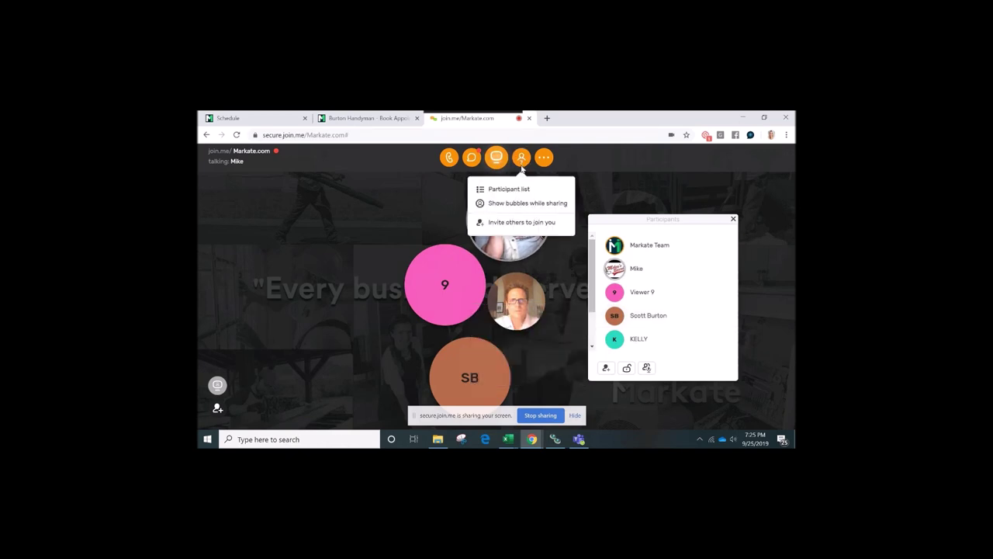
click(521, 189)
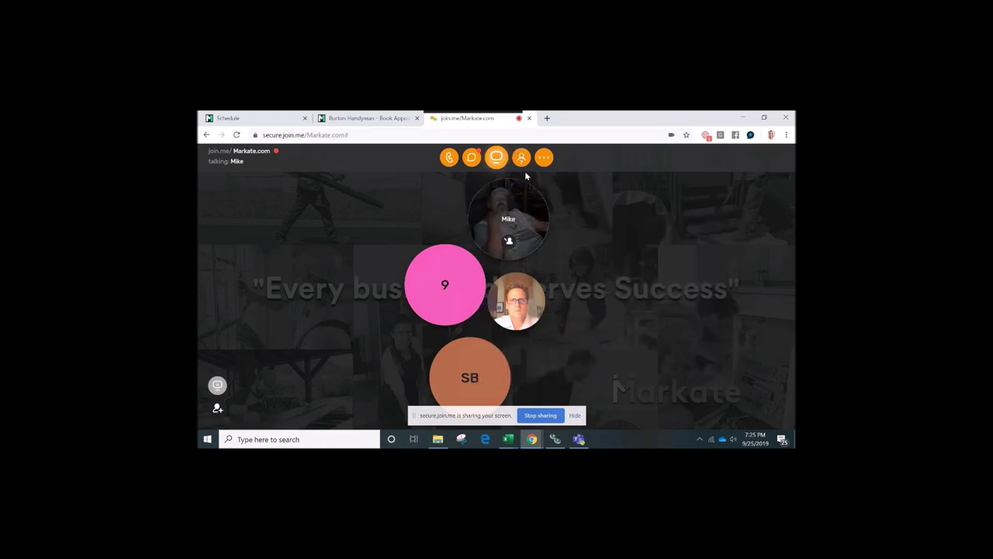
click(541, 159)
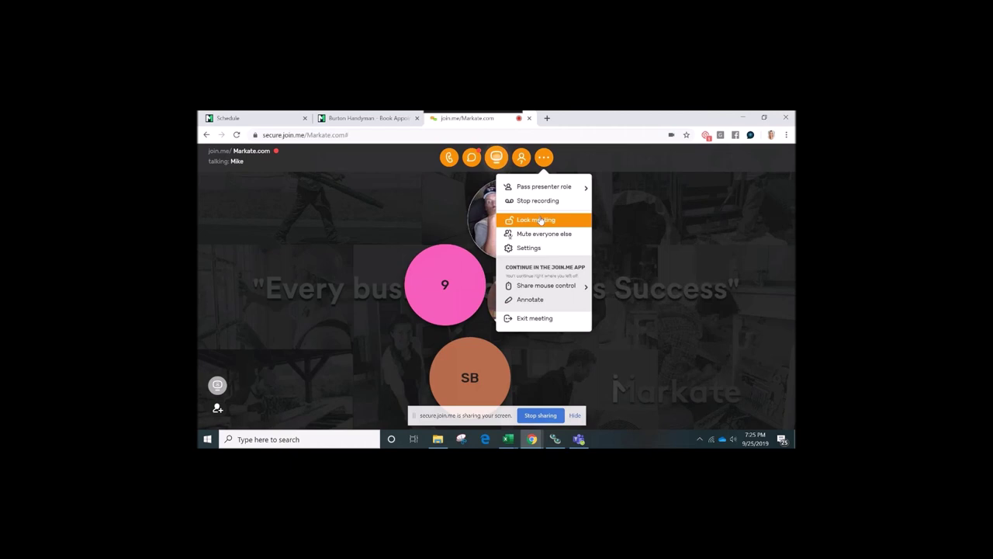
click(543, 234)
click(544, 157)
click(541, 235)
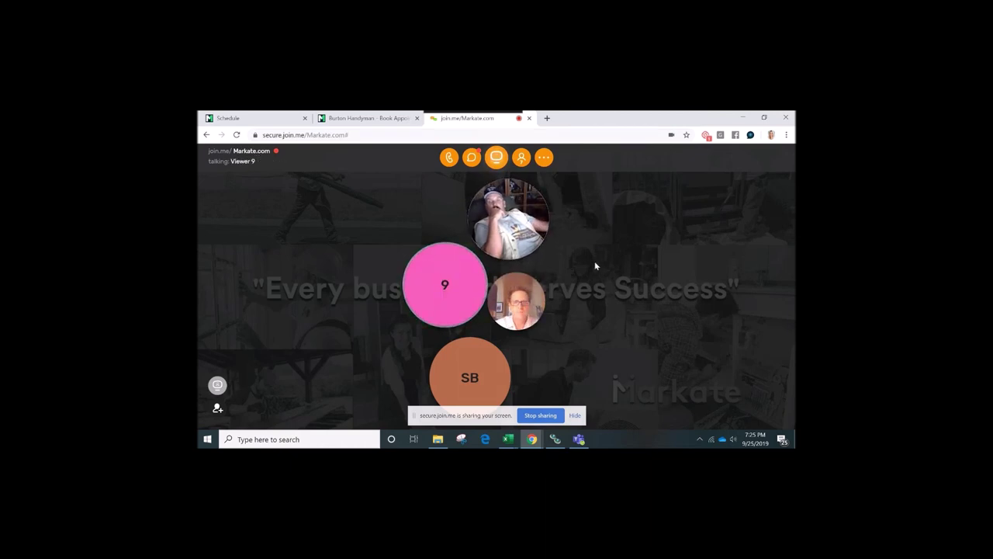
Open the join.me Chat with everyone panel beside the participant list
mouse_move(447, 306)
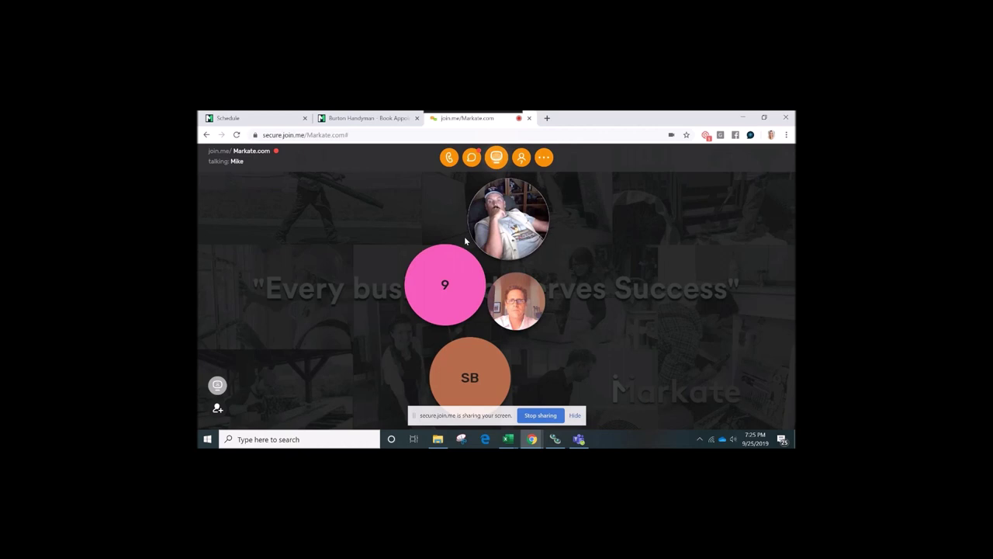
click(471, 157)
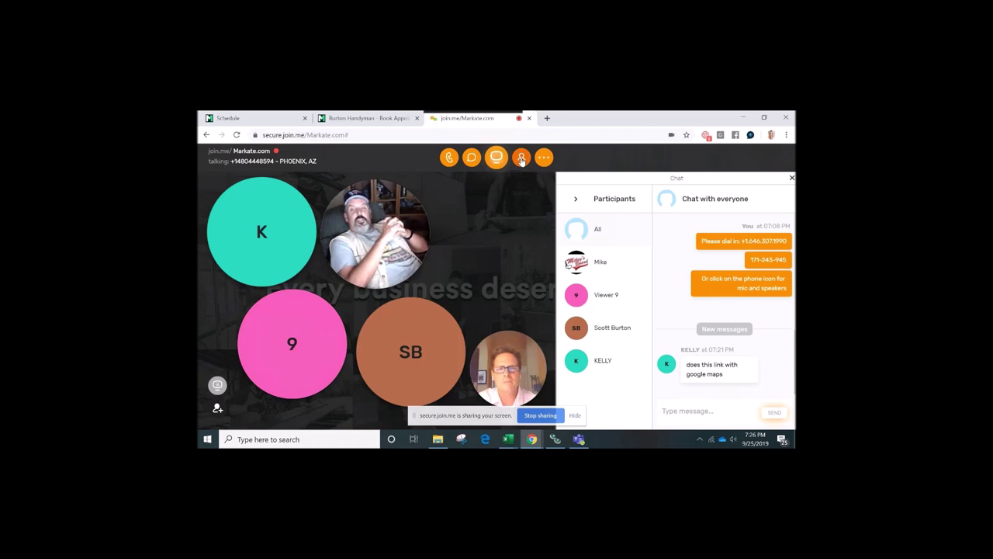
Check Viewer 9's participant options, close the list, and switch to Markate's September 2019 schedule
click(522, 158)
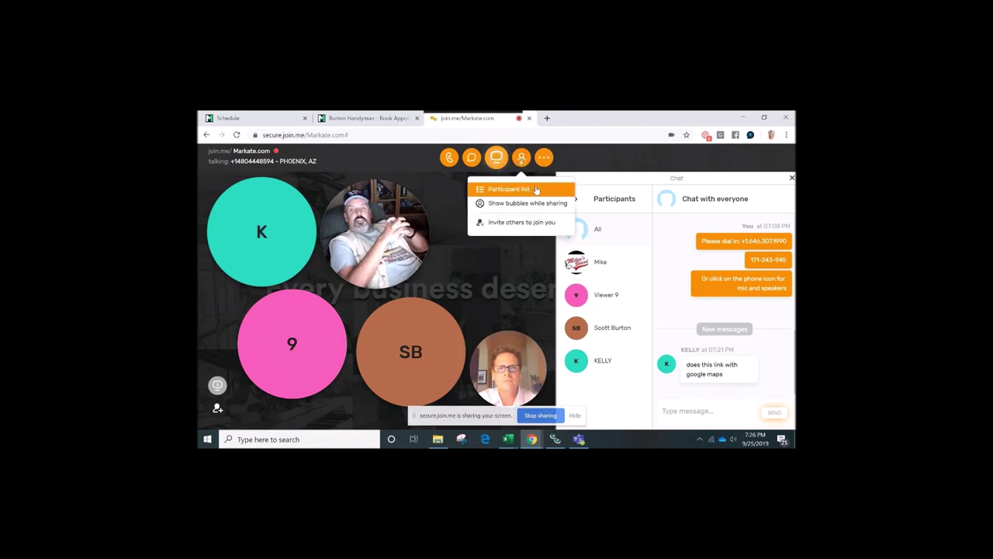
click(536, 190)
click(548, 270)
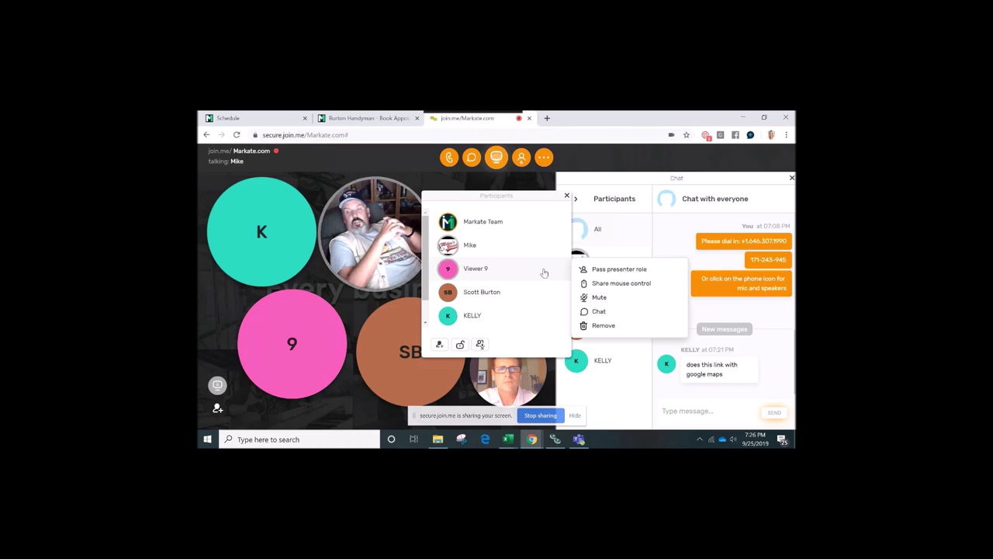
click(600, 297)
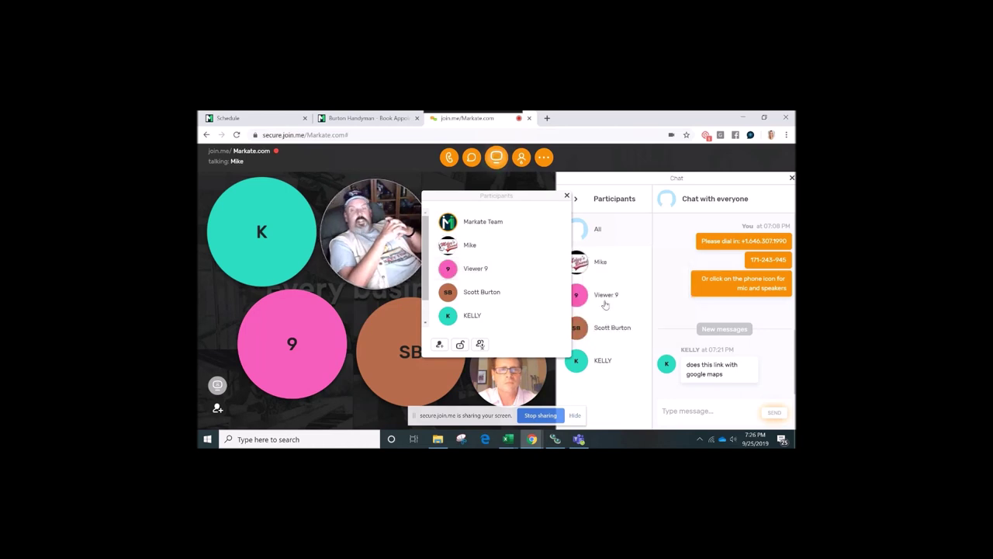
click(566, 196)
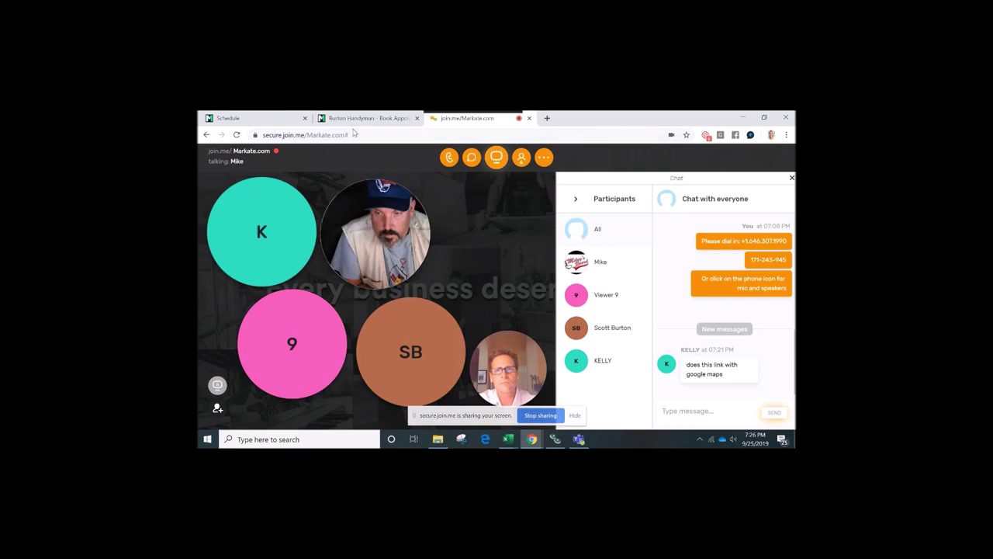
click(248, 118)
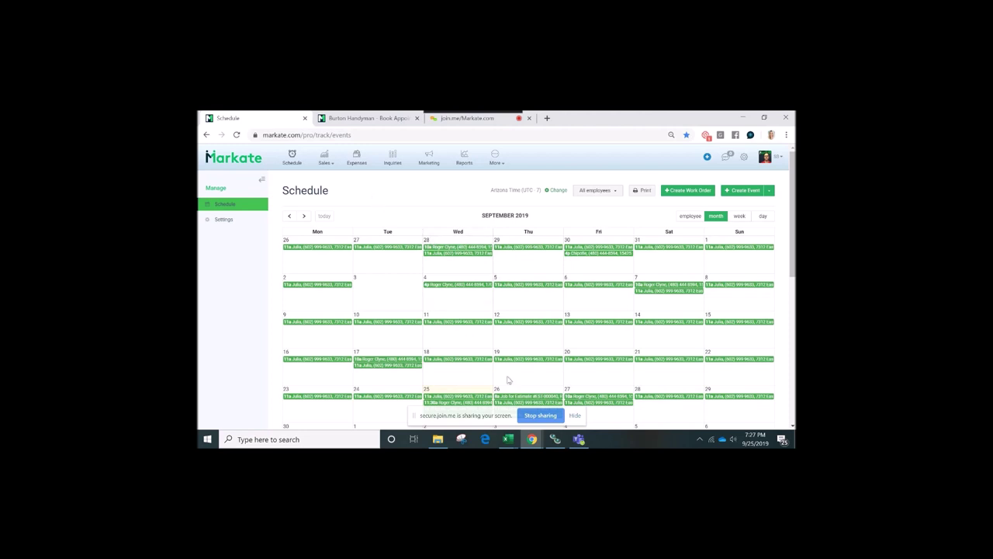
Show Markate's dashboard and September 2019 schedule calendar, then go back to the join.me meeting
click(291, 159)
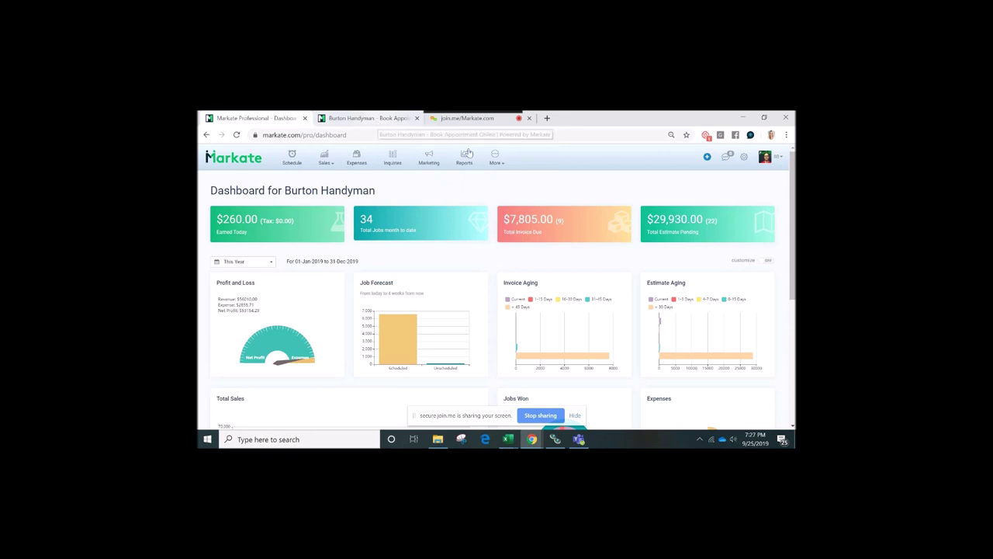
click(472, 119)
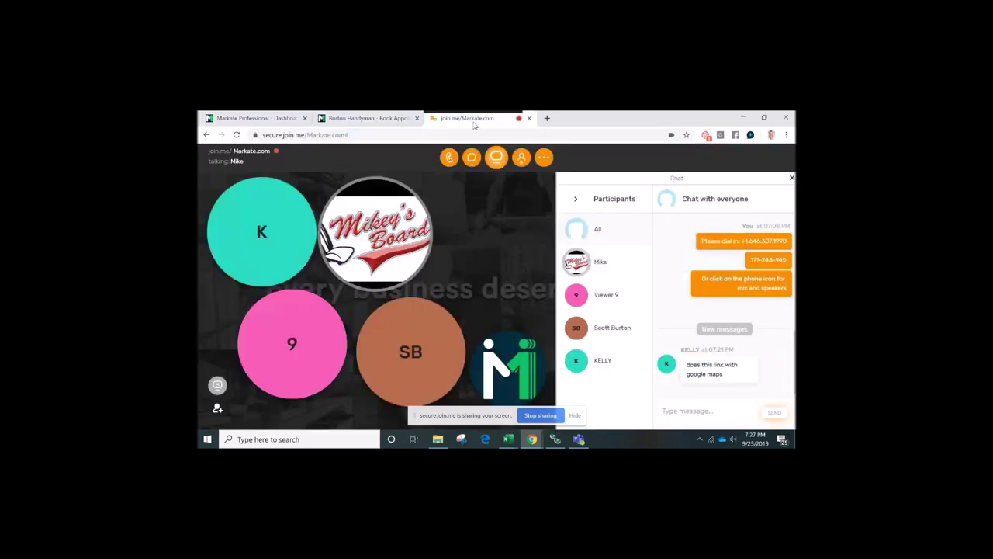
click(260, 118)
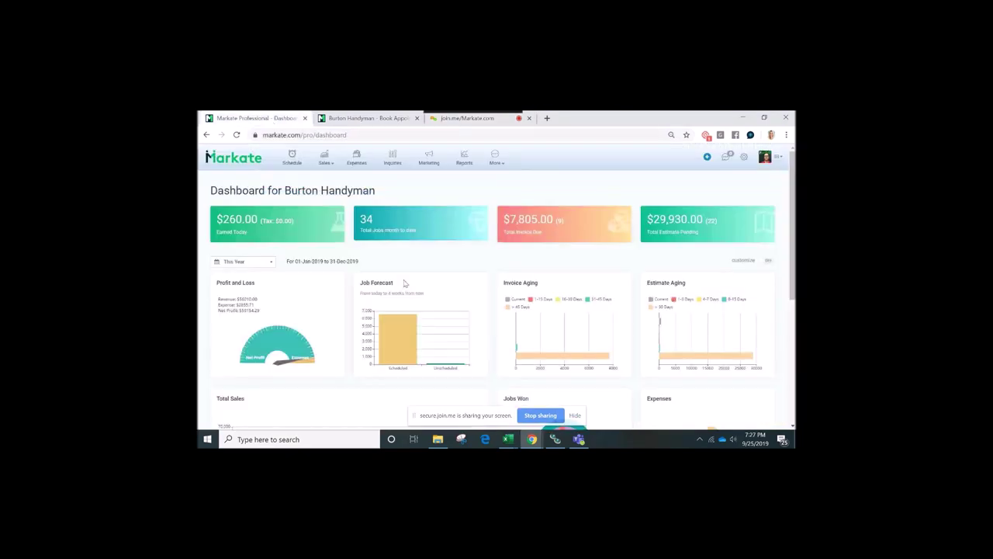
click(292, 161)
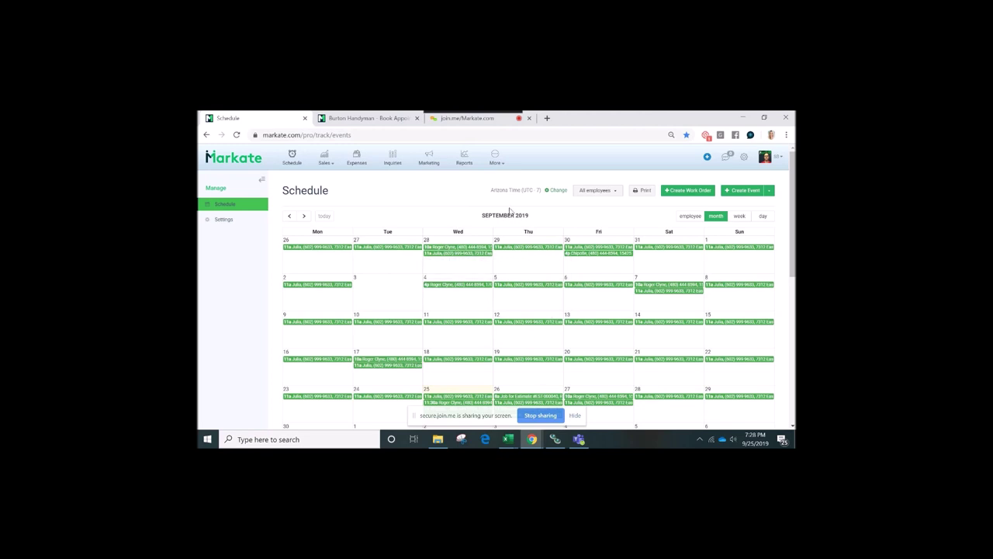
click(468, 120)
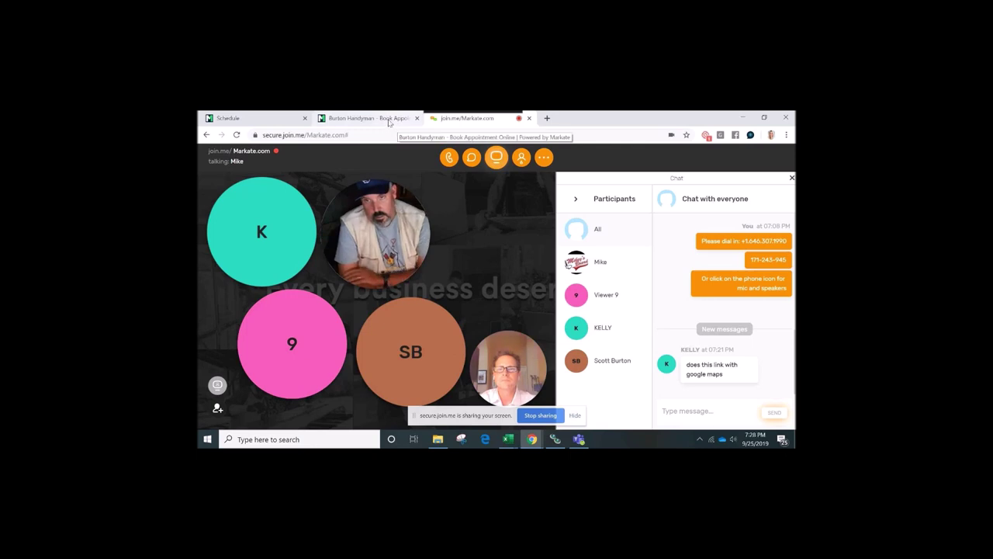
Book Gold Package - Carpet Cleaning ($225.00) in grid view, reach arrival windows, then return to join.me
click(389, 122)
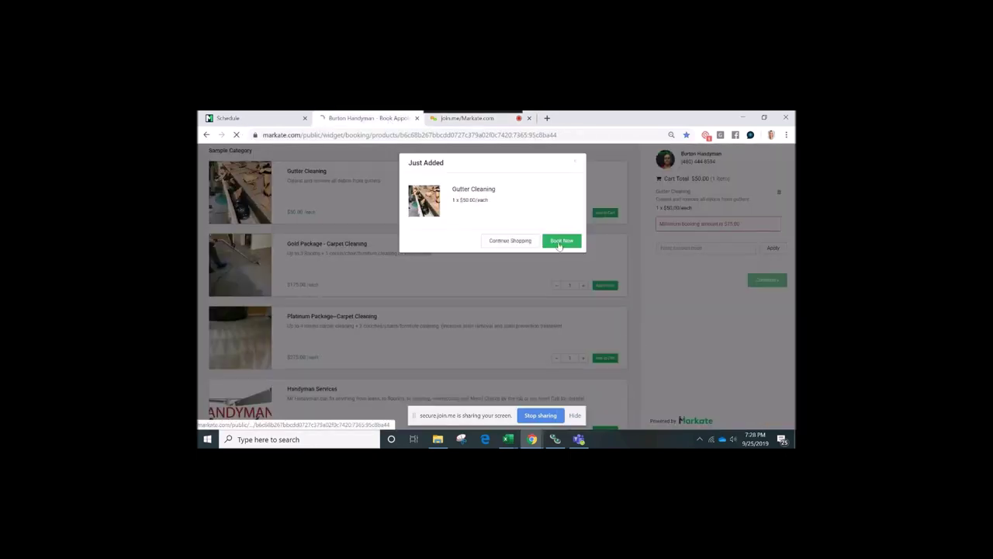
click(559, 243)
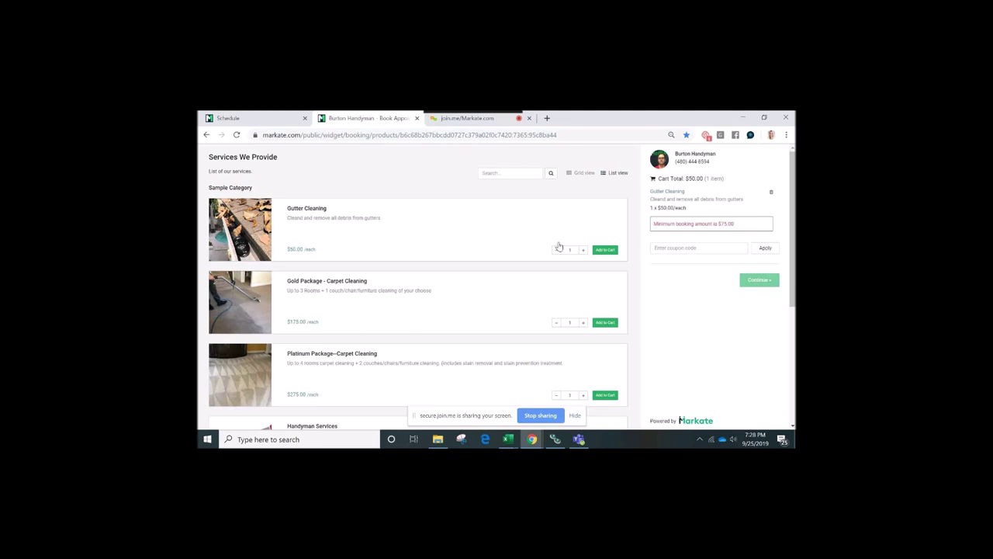
click(571, 173)
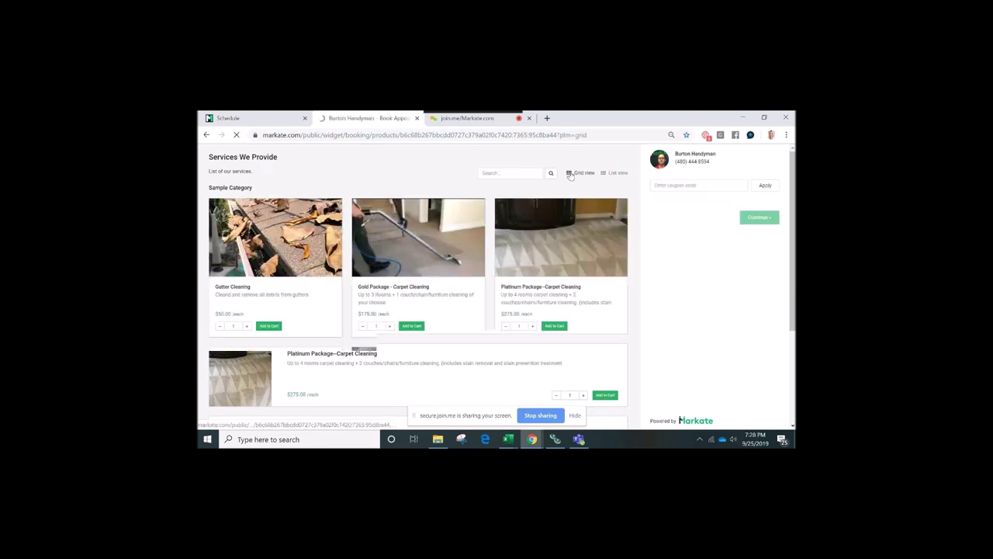
click(412, 325)
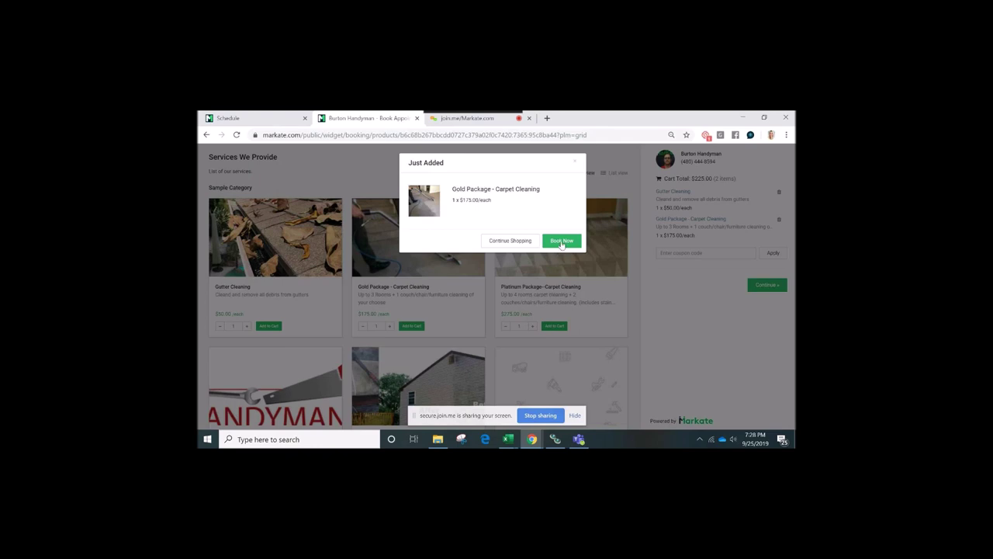
click(562, 243)
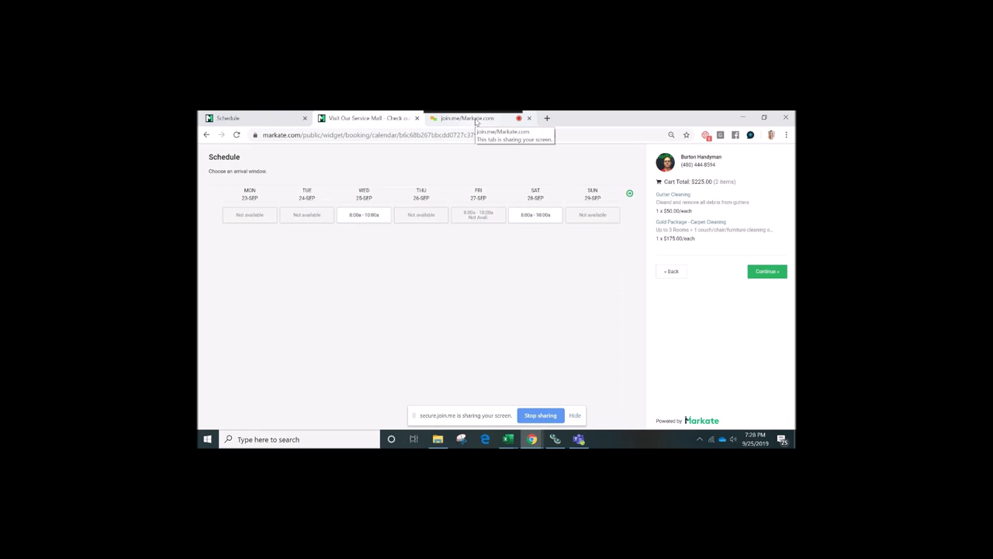
click(476, 119)
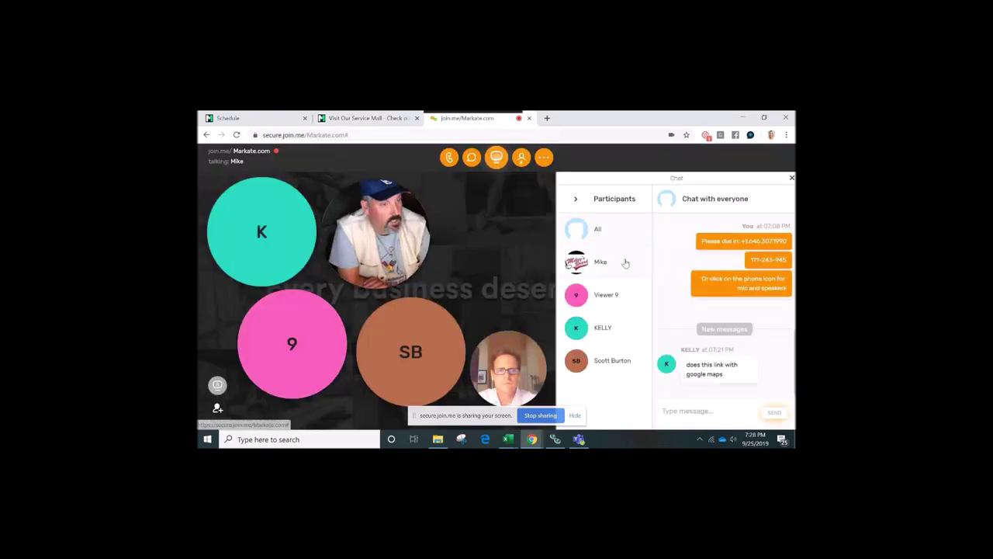